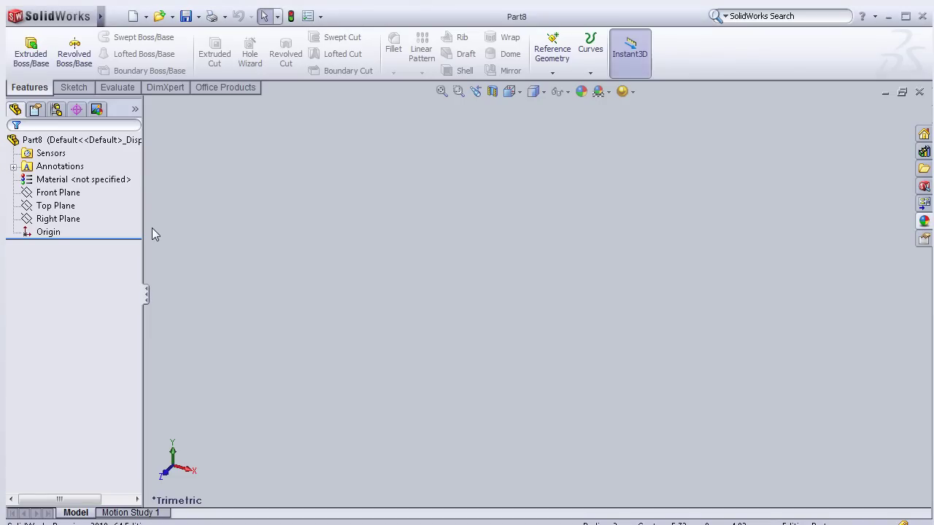
- Start a new sketch on the Top Plane
{"action": "left_click", "coordinate": [64, 206]}
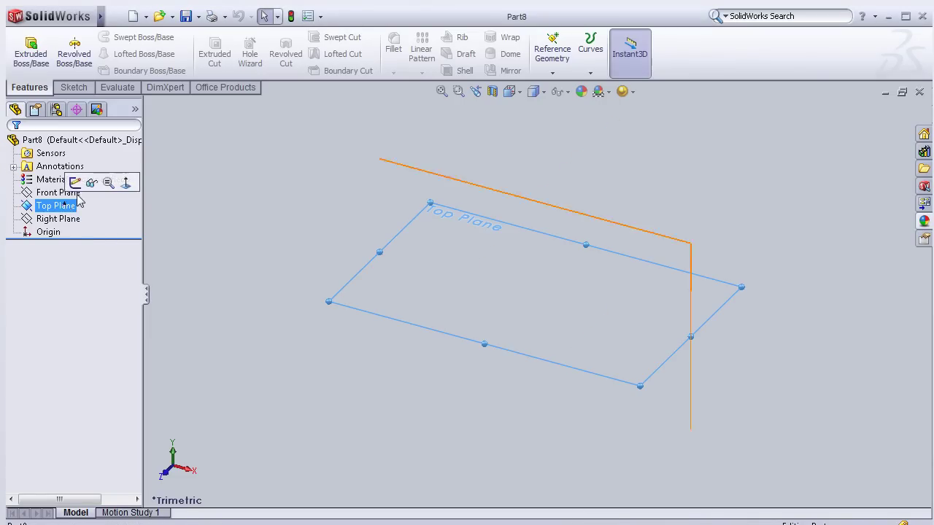
{"action": "left_click", "coordinate": [76, 182]}
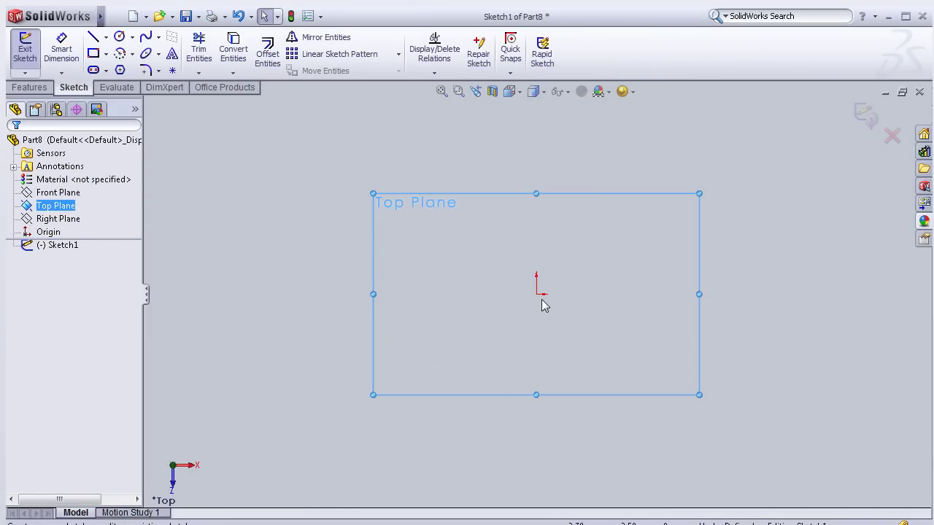
{"action": "left_click", "coordinate": [536, 287]}
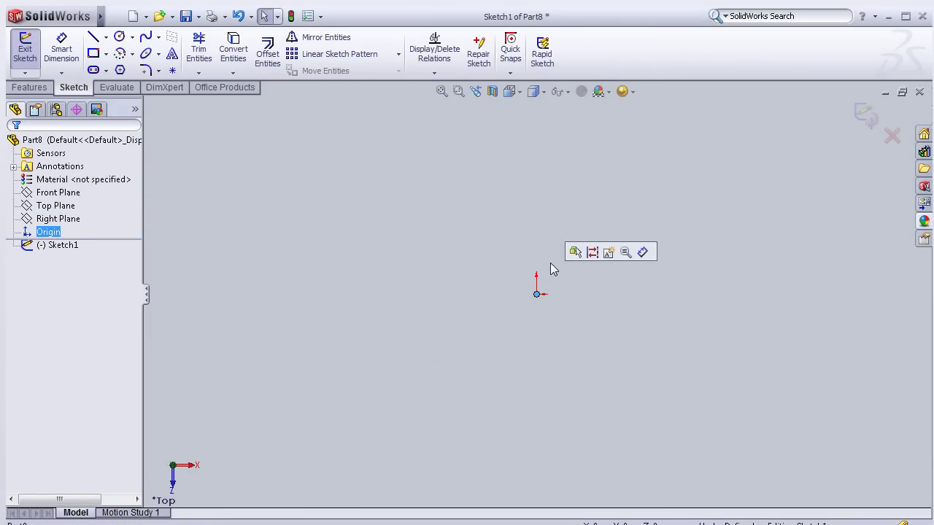
- Draw a centre-radius circle on the origin and a larger circle directly above it
{"action": "left_click", "coordinate": [132, 36]}
{"action": "left_click", "coordinate": [123, 52]}
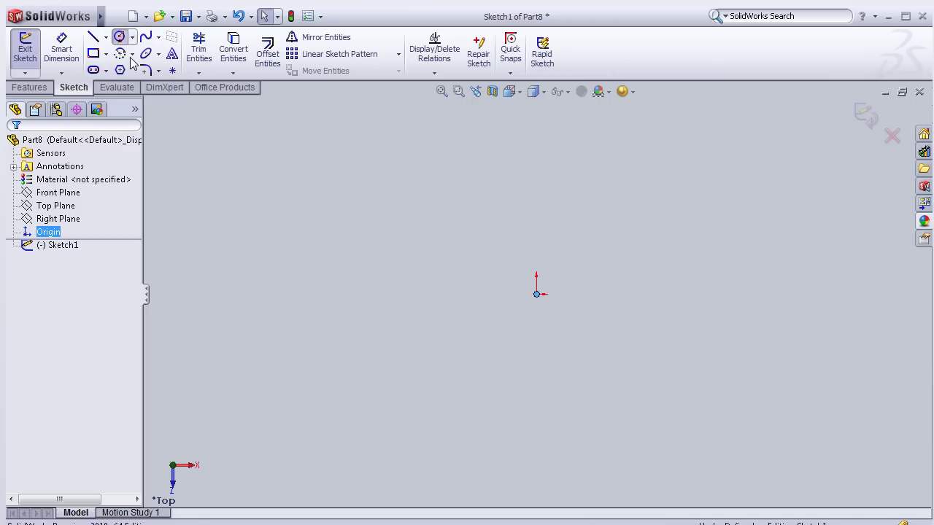
{"action": "left_click", "coordinate": [537, 294]}
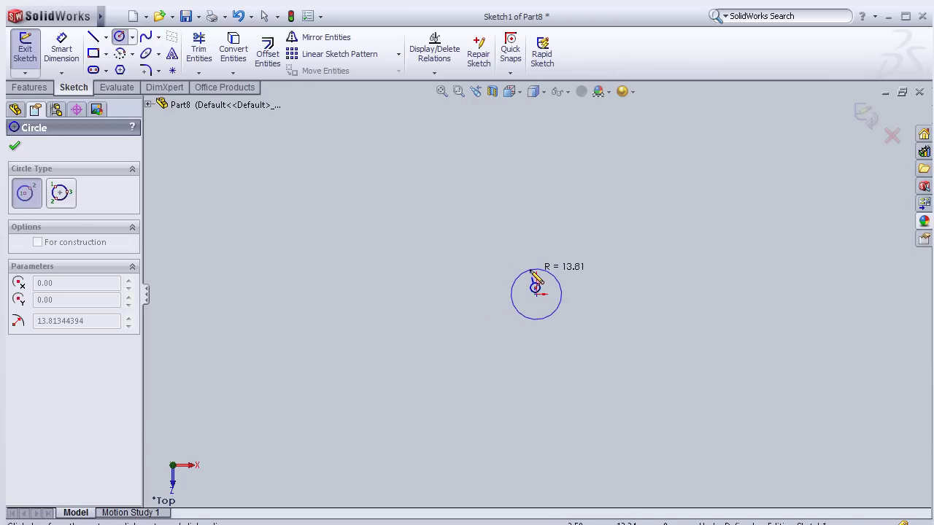
{"action": "left_click", "coordinate": [535, 269]}
{"action": "left_click", "coordinate": [536, 171]}
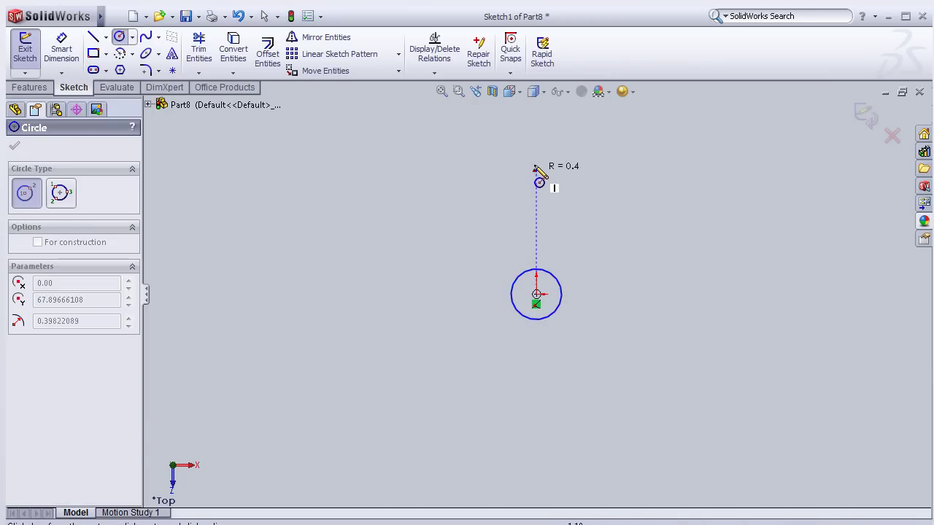
{"action": "left_click", "coordinate": [520, 125]}
- Dimension the upper circle's centre 25 above the origin circle's centre
{"action": "left_click", "coordinate": [71, 51]}
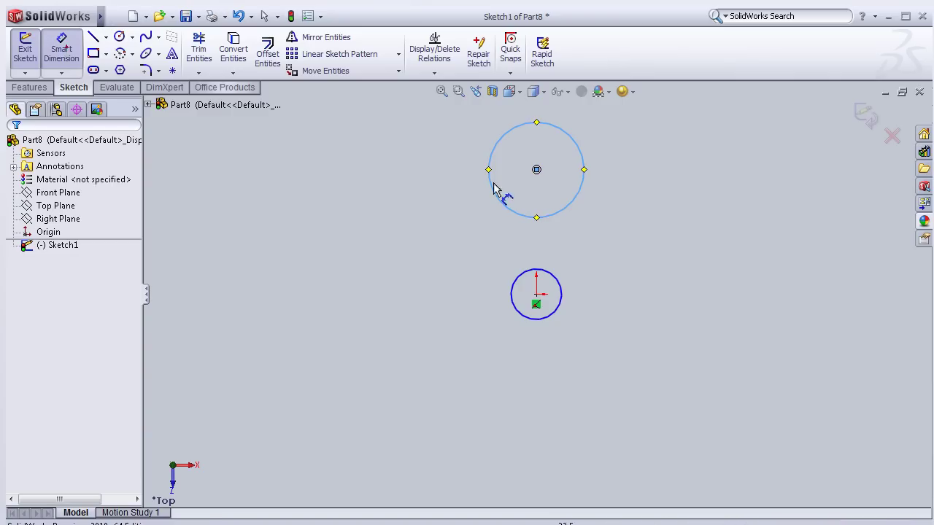
{"action": "left_click", "coordinate": [537, 170]}
{"action": "left_click", "coordinate": [536, 295]}
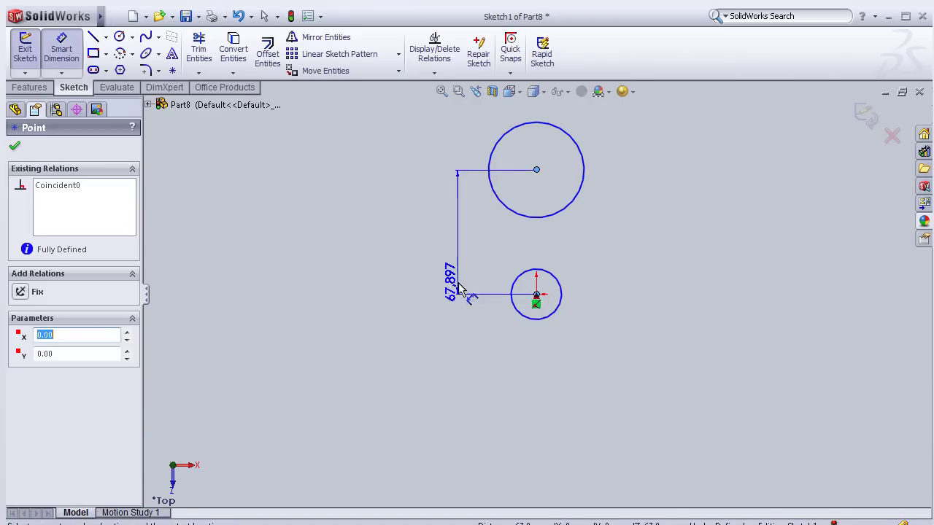
{"action": "left_click", "coordinate": [454, 280]}
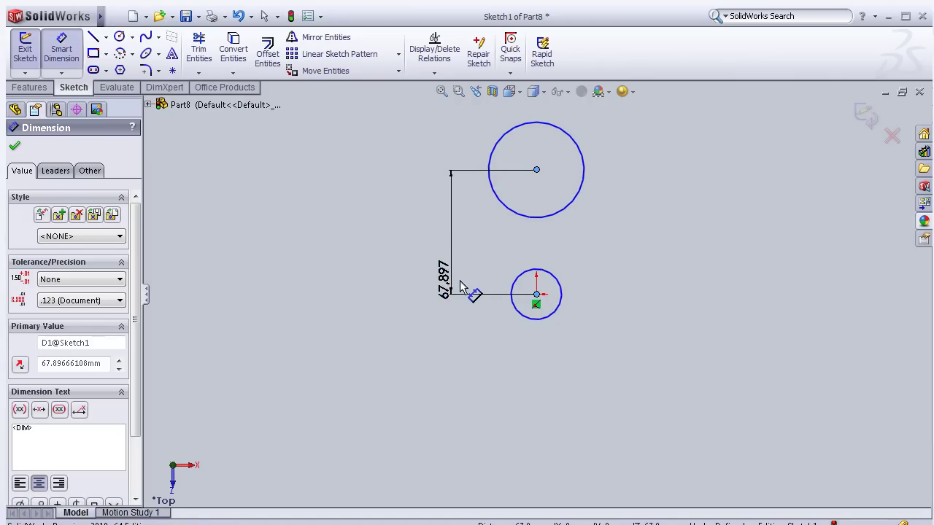
{"action": "type", "text": "25"}
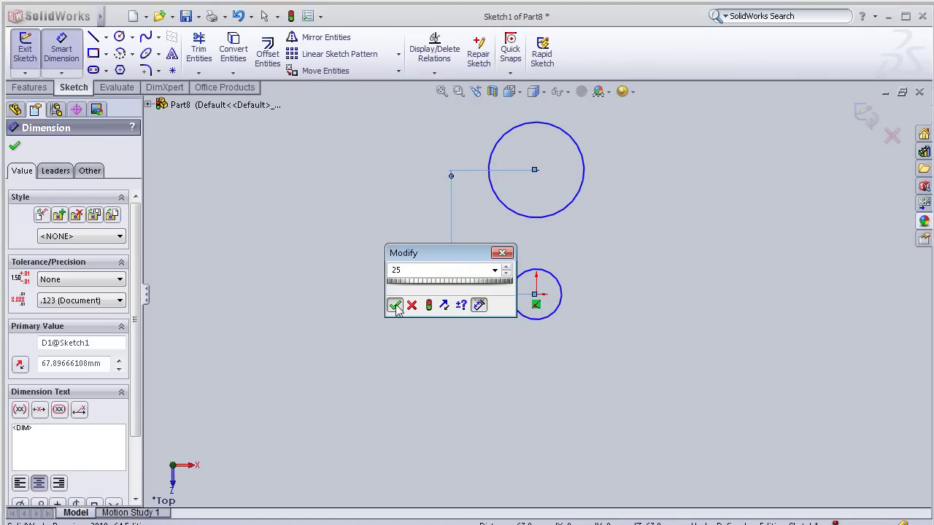
{"action": "left_click", "coordinate": [394, 306]}
- Add a diameter dimension to the upper circle and enter 16
{"action": "left_click", "coordinate": [520, 204]}
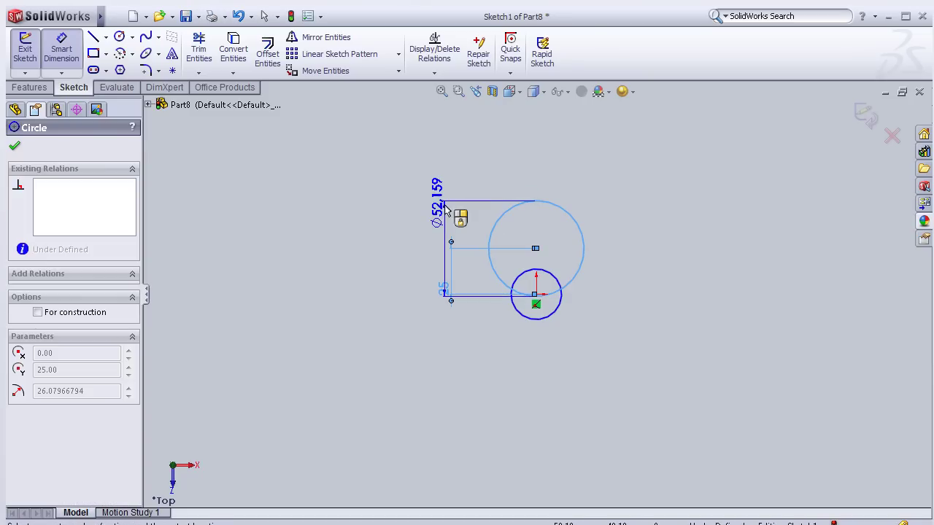
{"action": "left_click", "coordinate": [446, 210]}
{"action": "type", "text": "16"}
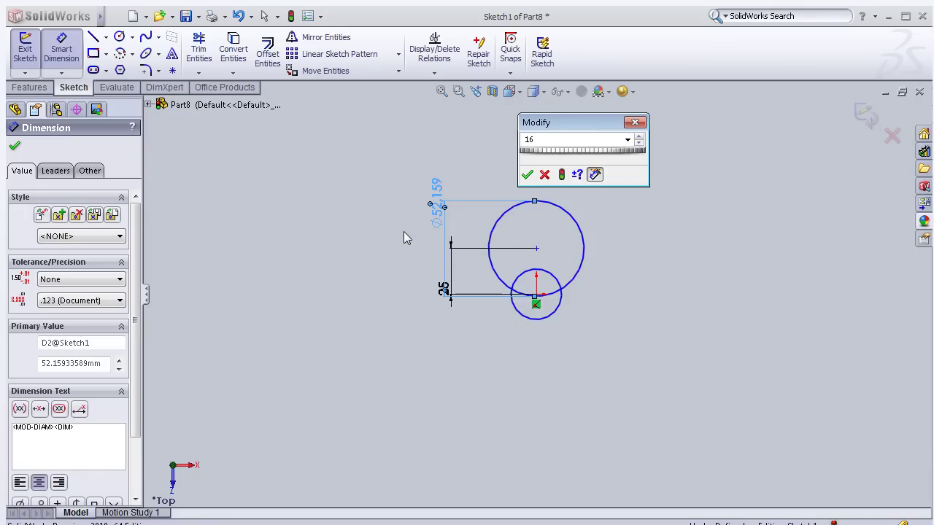
- Apply Ø16 to the upper circle and dimension the lower circle to Ø8
{"action": "left_click", "coordinate": [527, 175]}
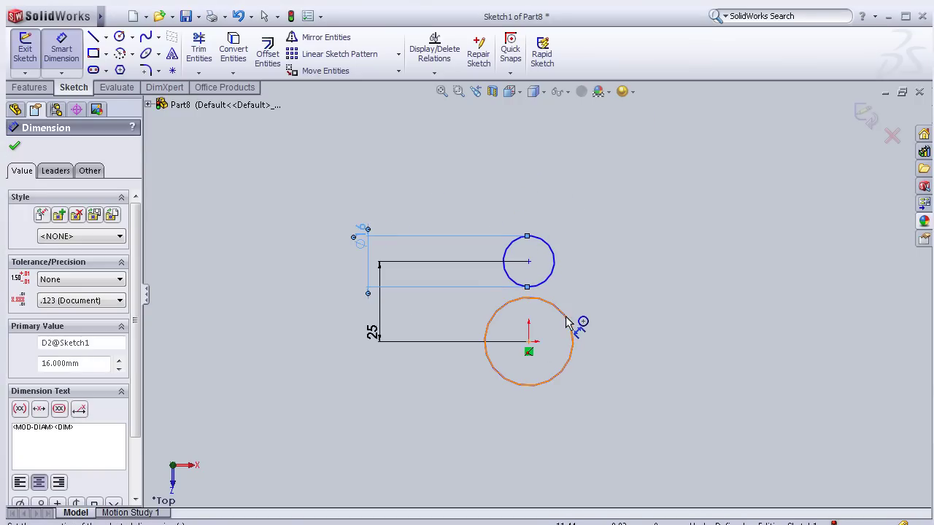
{"action": "left_click", "coordinate": [567, 323]}
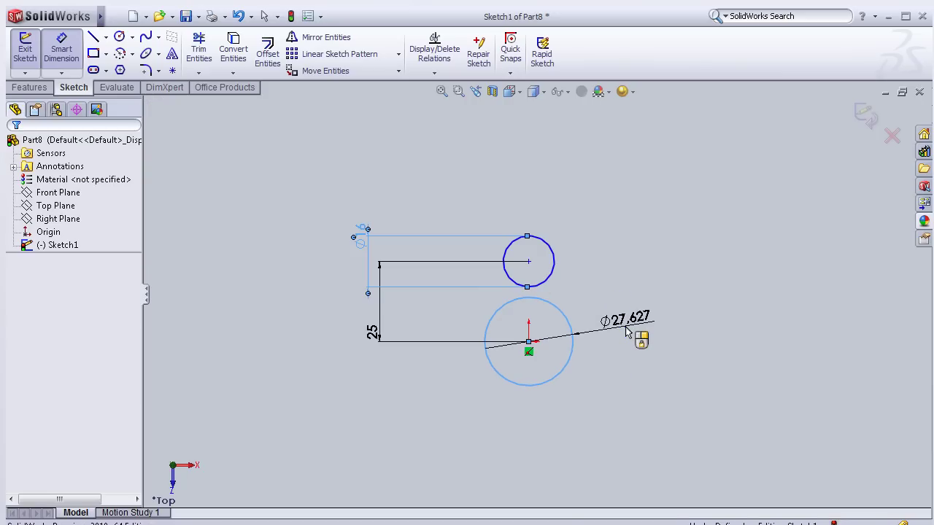
{"action": "left_click", "coordinate": [628, 332]}
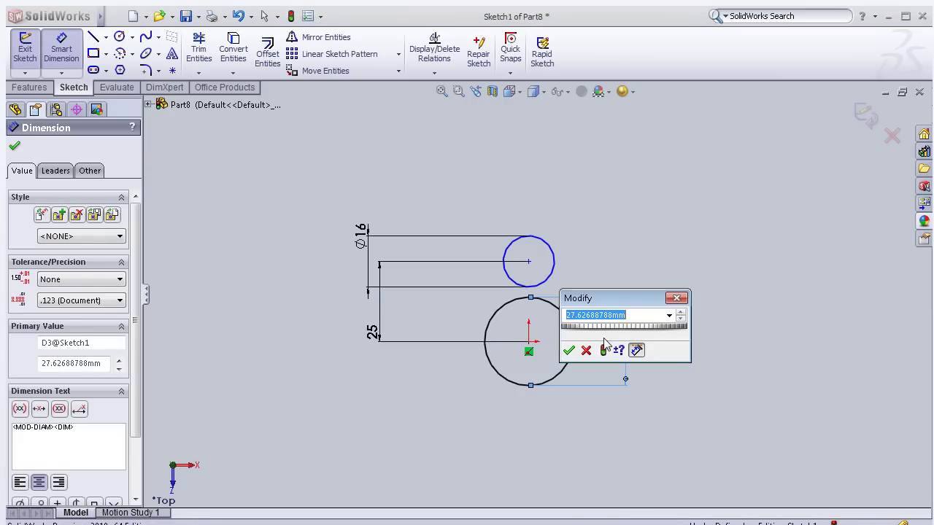
{"action": "type", "text": "8"}
{"action": "left_click", "coordinate": [569, 350]}
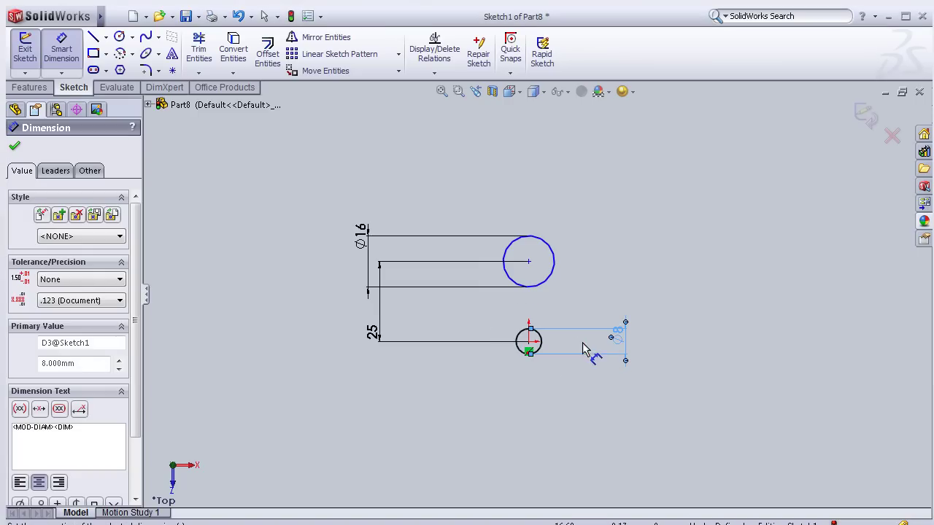
- Start a centre-to-centre dimension between the circles, then cancel it
{"action": "scroll", "coordinate": [459, 277], "scroll_direction": "down", "scroll_amount": 3}
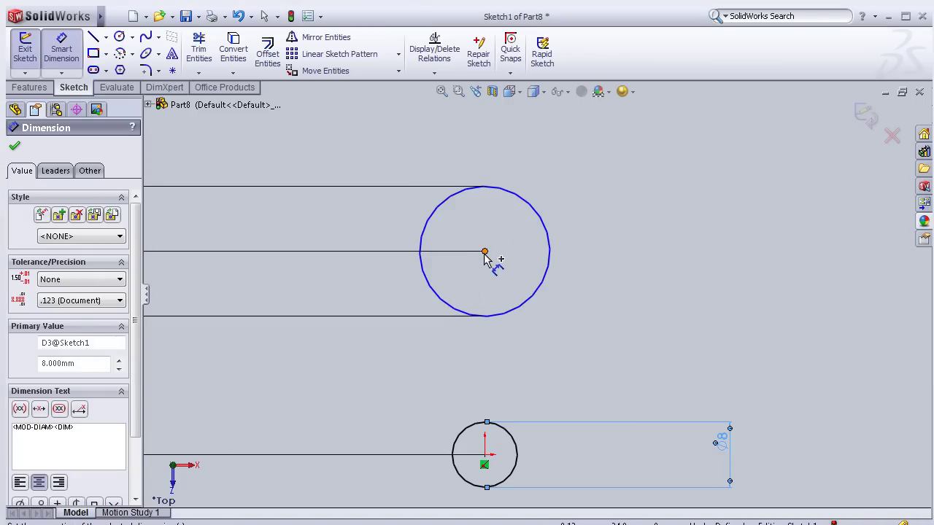
{"action": "left_click", "coordinate": [485, 253]}
{"action": "left_click", "coordinate": [485, 456]}
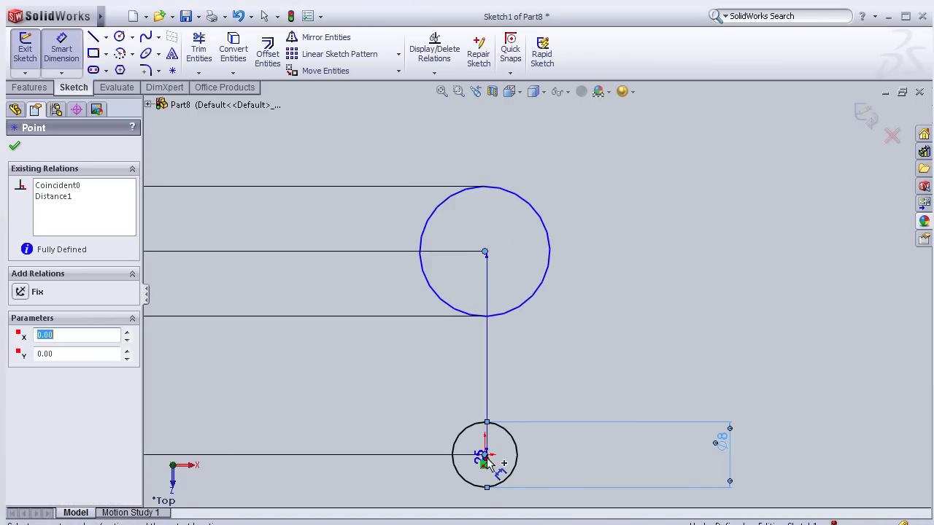
{"action": "key", "text": "Escape"}
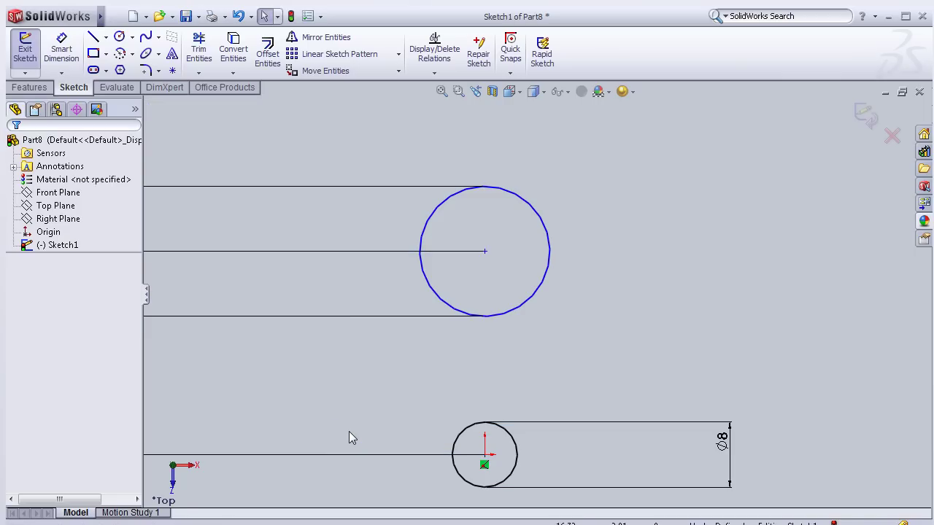
- Add a Vertical relation between the two circle centres to fully define the sketch
{"action": "left_click", "coordinate": [485, 252]}
{"action": "left_click", "coordinate": [485, 455], "text": "ctrl"}
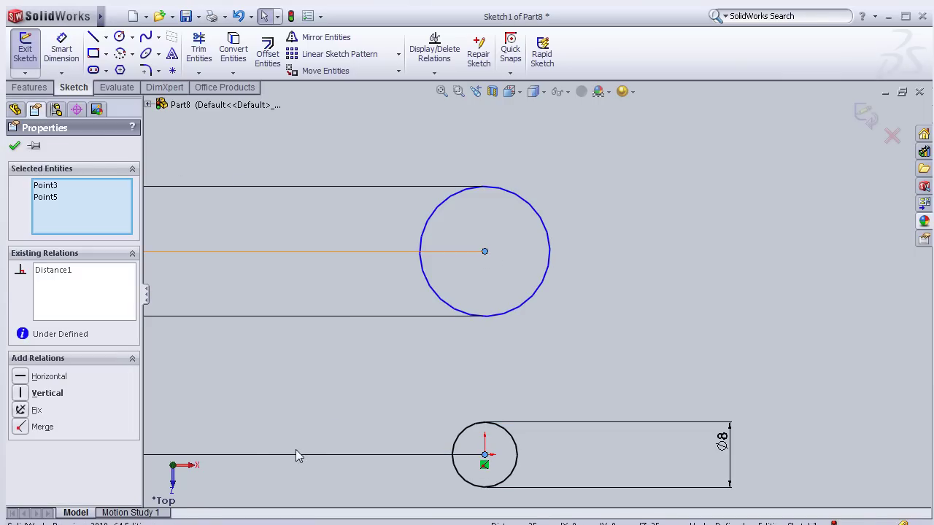
{"action": "left_click", "coordinate": [57, 395]}
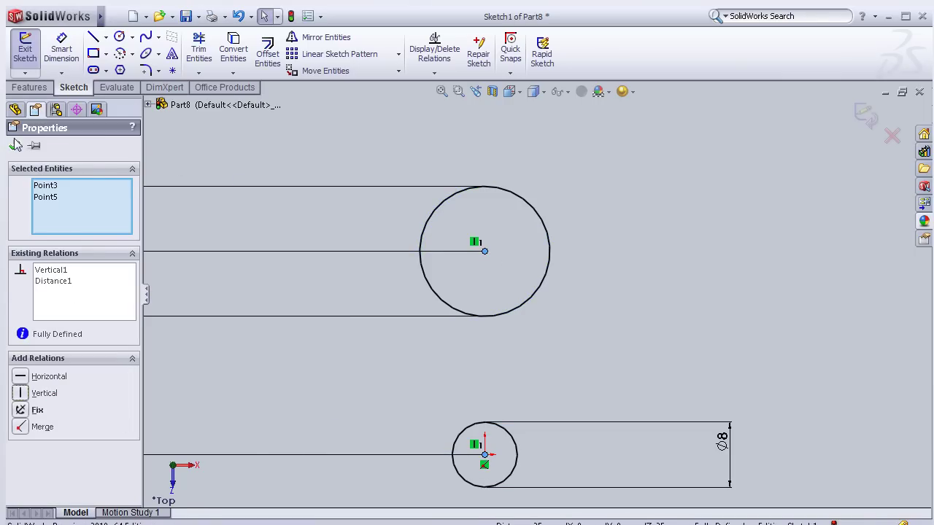
{"action": "left_click", "coordinate": [375, 333]}
{"action": "scroll", "coordinate": [436, 356], "scroll_direction": "up", "scroll_amount": 2}
{"action": "scroll", "coordinate": [507, 334], "scroll_direction": "down", "scroll_amount": 2}
{"action": "scroll", "coordinate": [506, 327], "scroll_direction": "up", "scroll_amount": 2}
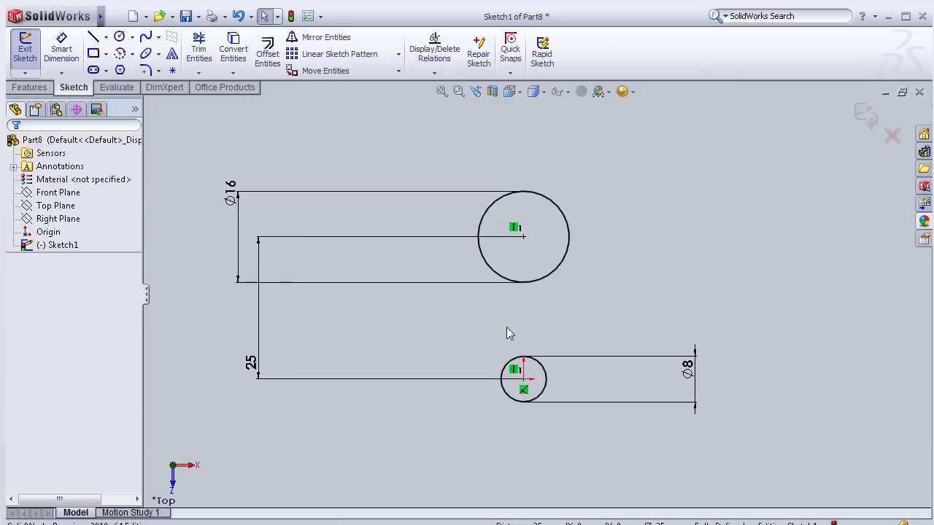
{"action": "scroll", "coordinate": [505, 328], "scroll_direction": "down", "scroll_amount": 1}
{"action": "scroll", "coordinate": [505, 327], "scroll_direction": "down", "scroll_amount": 2}
- Draw a horizontal chord across the top of the Ø8 circle
{"action": "left_click", "coordinate": [94, 38]}
{"action": "scroll", "coordinate": [569, 368], "scroll_direction": "down", "scroll_amount": 1}
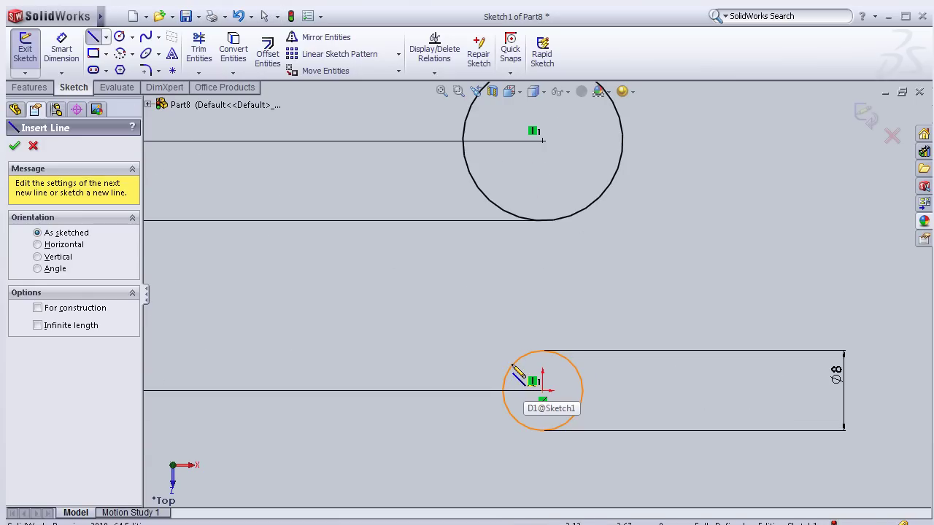
{"action": "scroll", "coordinate": [518, 373], "scroll_direction": "down", "scroll_amount": 2}
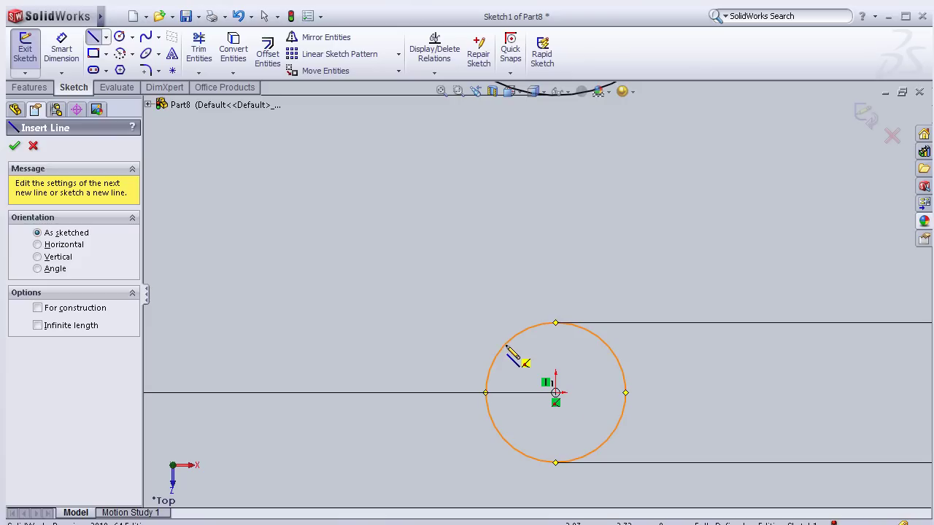
{"action": "left_click", "coordinate": [526, 362]}
{"action": "left_click", "coordinate": [633, 369]}
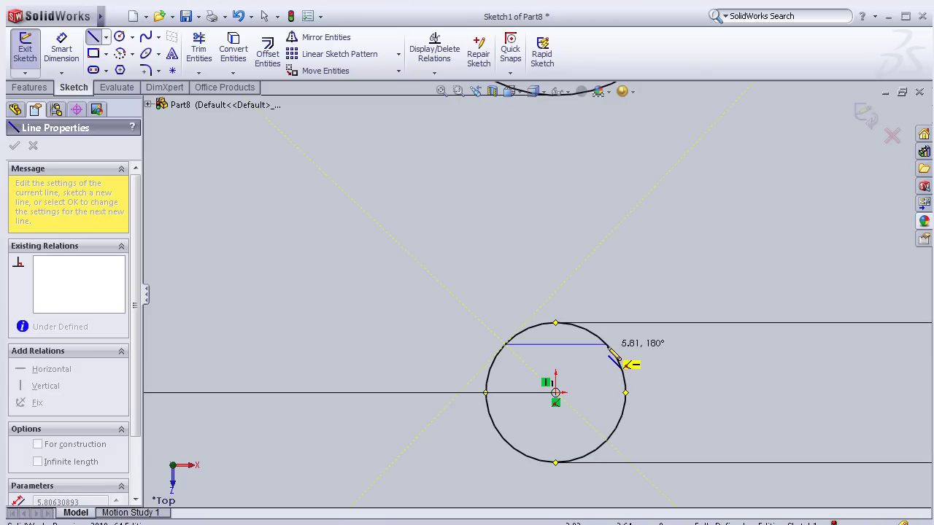
{"action": "key", "text": "Escape"}
- Dimension the chord 2.5 above the Ø8 circle's centre
{"action": "left_click", "coordinate": [62, 51]}
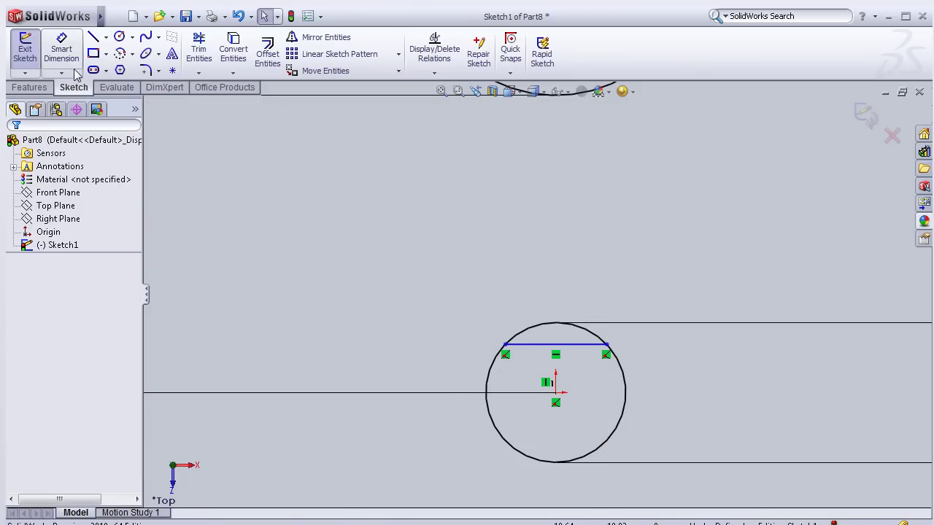
{"action": "left_click", "coordinate": [535, 345]}
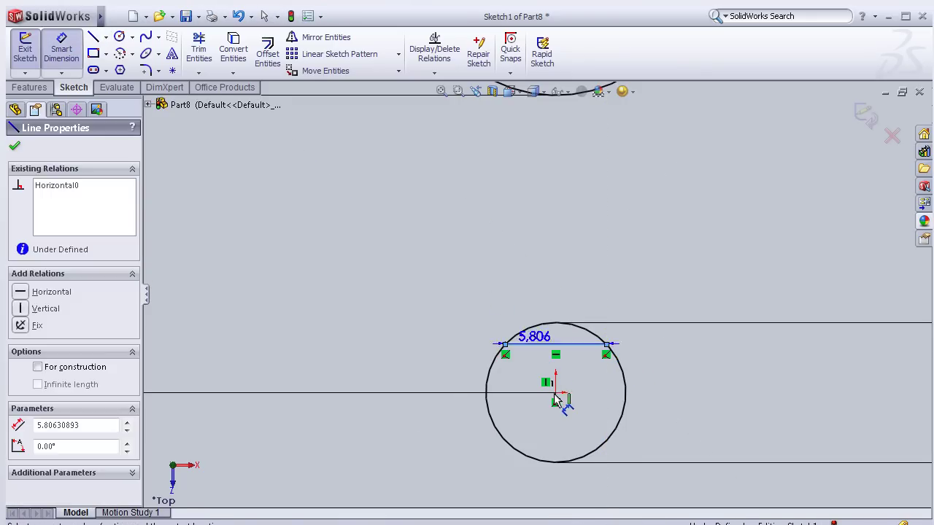
{"action": "left_click", "coordinate": [540, 398]}
{"action": "left_click", "coordinate": [391, 379]}
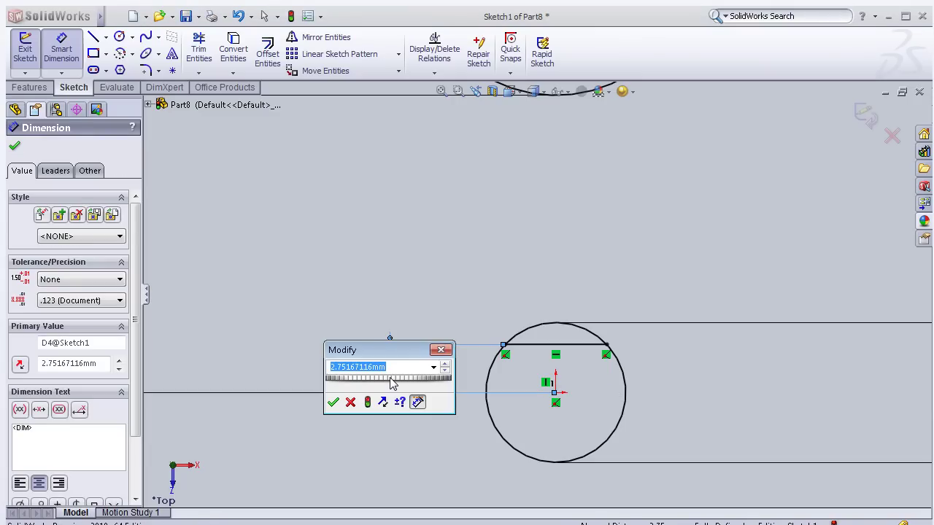
{"action": "type", "text": "2.5"}
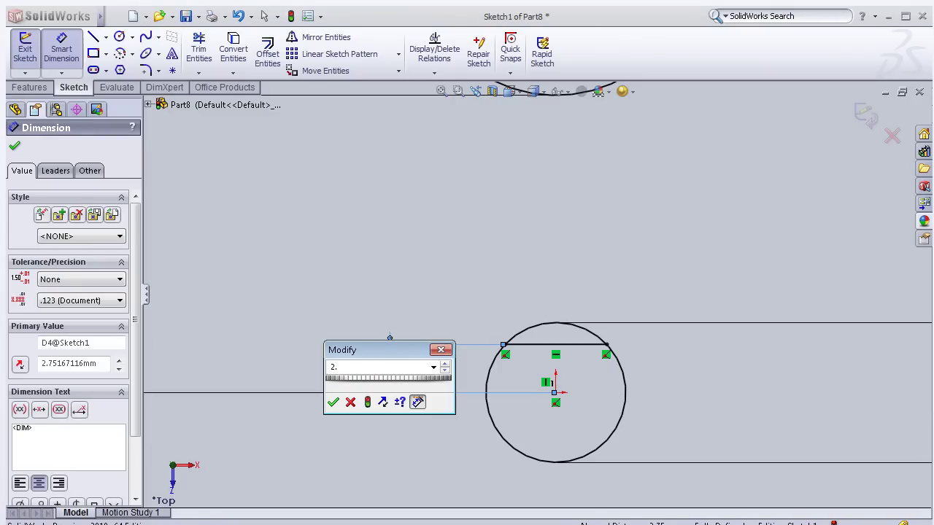
{"action": "left_click", "coordinate": [333, 402]}
{"action": "scroll", "coordinate": [445, 233], "scroll_direction": "down", "scroll_amount": 2}
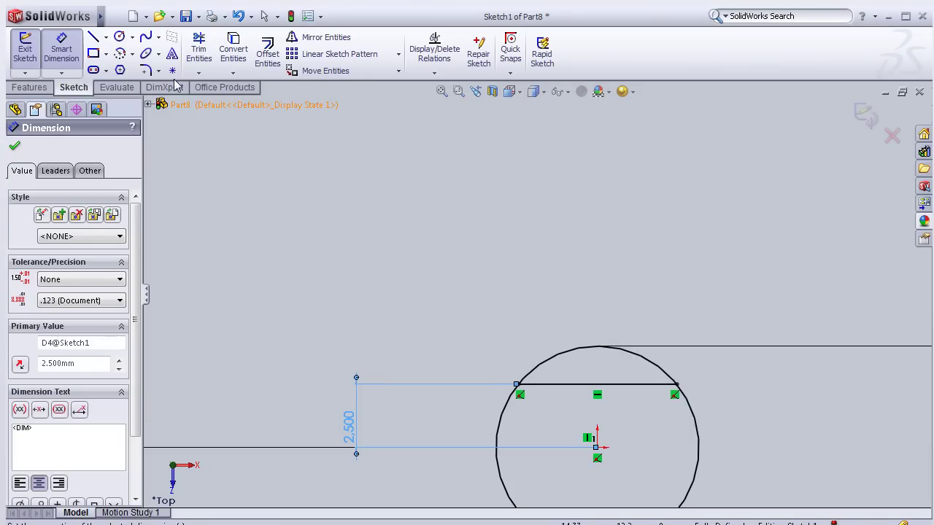
{"action": "scroll", "coordinate": [443, 240], "scroll_direction": "up", "scroll_amount": 4}
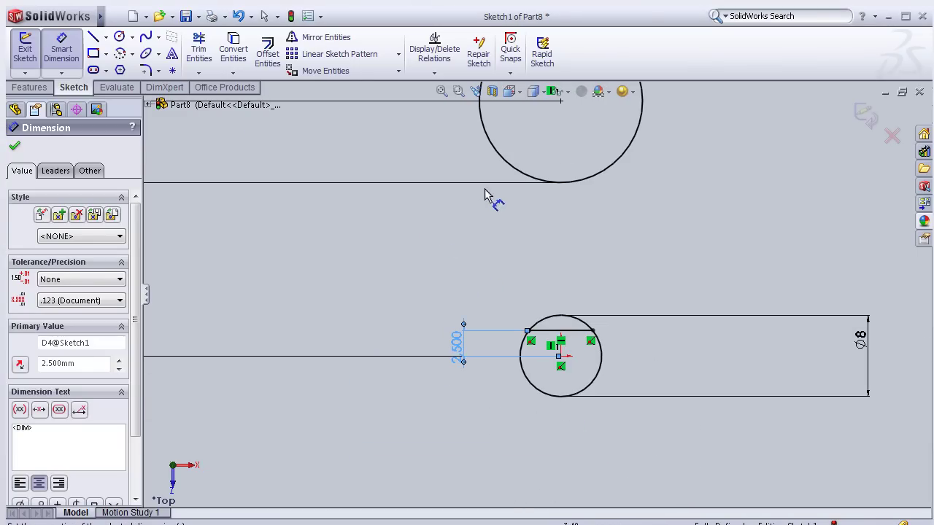
- Draw two lines from the chord's ends, tangent to opposite sides of the Ø16 circle
{"action": "left_click", "coordinate": [94, 36]}
{"action": "scroll", "coordinate": [536, 317], "scroll_direction": "down", "scroll_amount": 3}
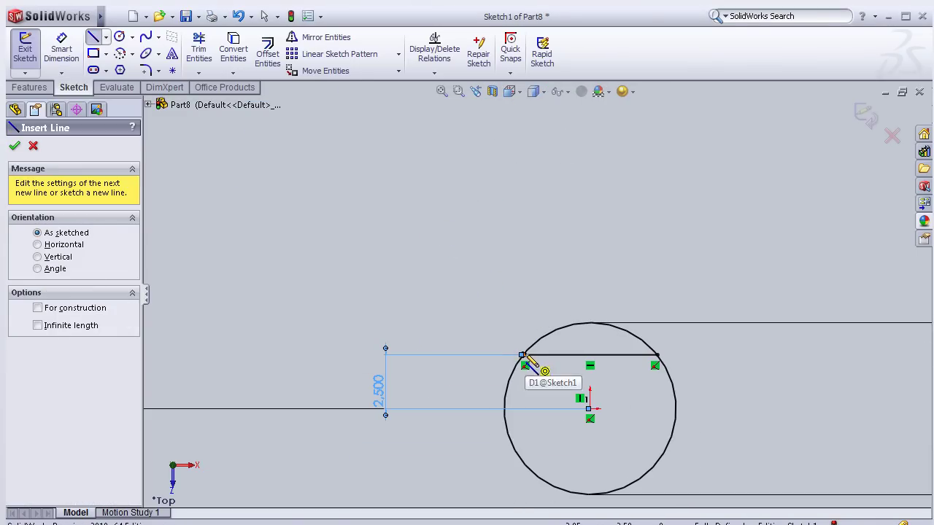
{"action": "left_click", "coordinate": [522, 355]}
{"action": "scroll", "coordinate": [532, 296], "scroll_direction": "up", "scroll_amount": 3}
{"action": "scroll", "coordinate": [503, 268], "scroll_direction": "up", "scroll_amount": 3}
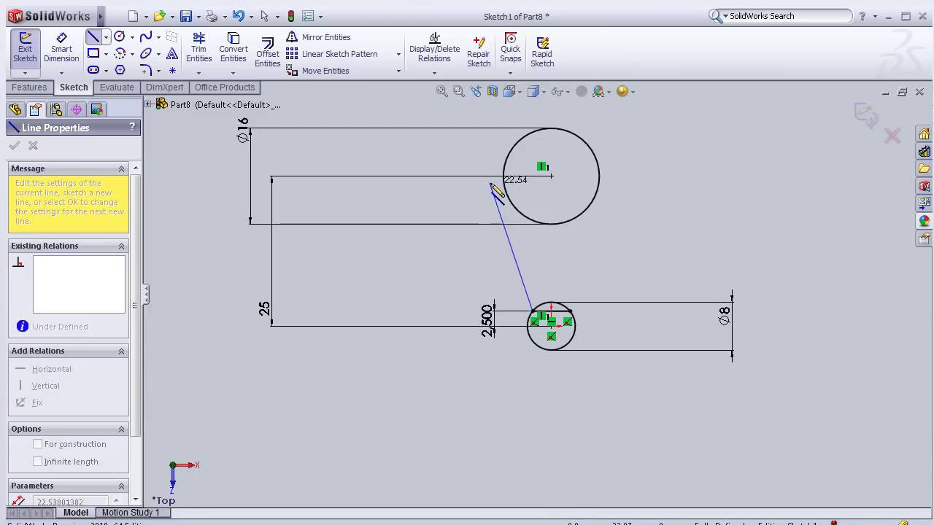
{"action": "left_click", "coordinate": [505, 187]}
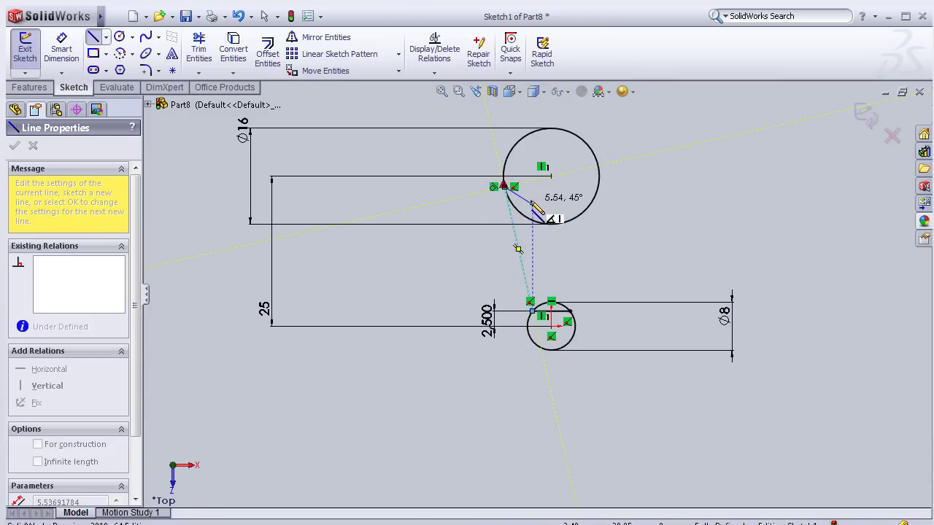
{"action": "key", "text": "Escape"}
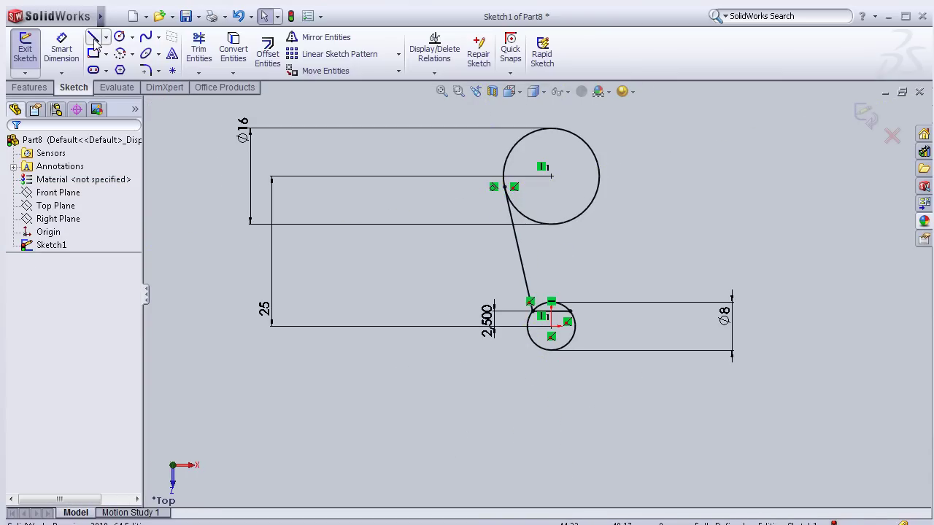
{"action": "key", "text": "l"}
{"action": "left_click", "coordinate": [572, 310]}
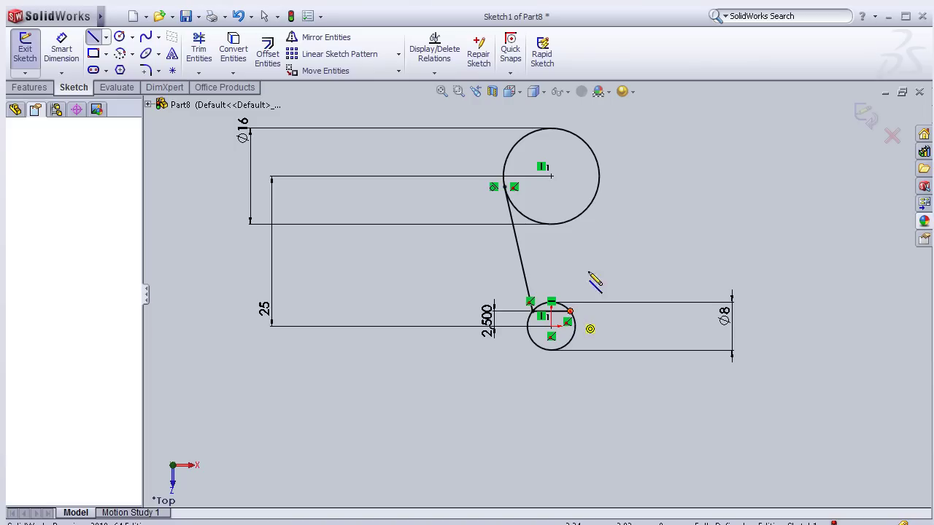
{"action": "left_click", "coordinate": [598, 188]}
{"action": "key", "text": "Escape"}
{"action": "scroll", "coordinate": [619, 195], "scroll_direction": "down", "scroll_amount": 3}
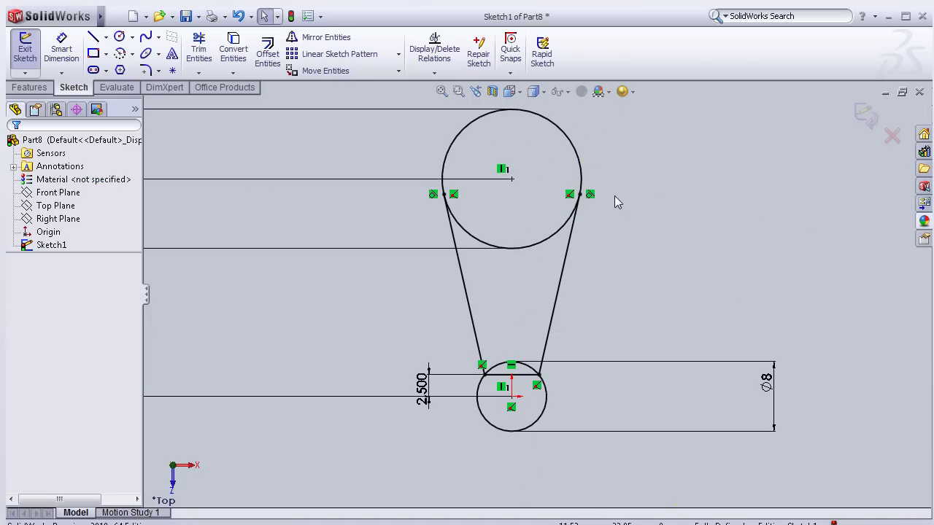
- Trim the Ø16 circle's lower arc, the Ø8 circle's upper arc and the chord
{"action": "left_click", "coordinate": [199, 51]}
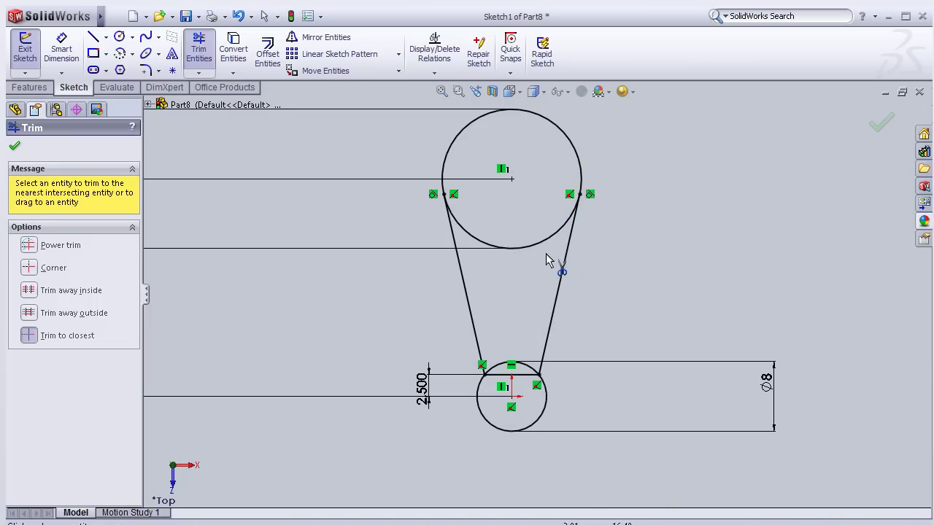
{"action": "left_click", "coordinate": [543, 240]}
{"action": "scroll", "coordinate": [518, 353], "scroll_direction": "down", "scroll_amount": 2}
{"action": "left_click", "coordinate": [498, 371]}
{"action": "left_click", "coordinate": [493, 382]}
{"action": "scroll", "coordinate": [518, 328], "scroll_direction": "up", "scroll_amount": 2}
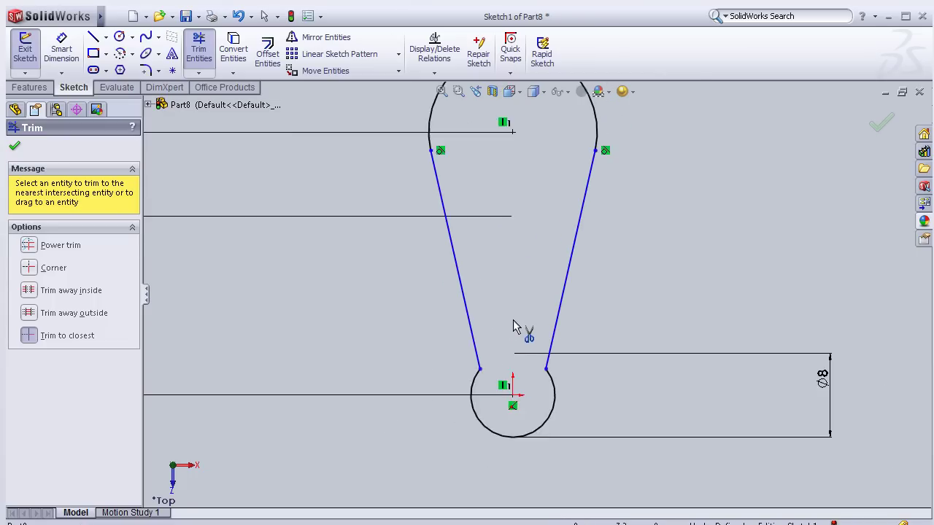
{"action": "scroll", "coordinate": [456, 328], "scroll_direction": "down", "scroll_amount": 1}
{"action": "scroll", "coordinate": [459, 323], "scroll_direction": "down", "scroll_amount": 1}
{"action": "scroll", "coordinate": [460, 329], "scroll_direction": "up", "scroll_amount": 2}
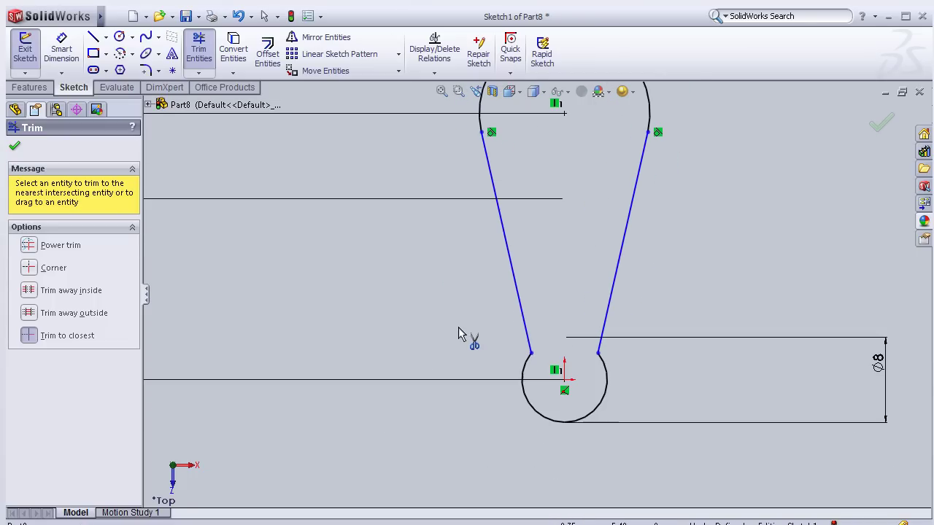
- Round both lower line–arc corners with 4 mm sketch fillets
{"action": "left_click", "coordinate": [150, 71]}
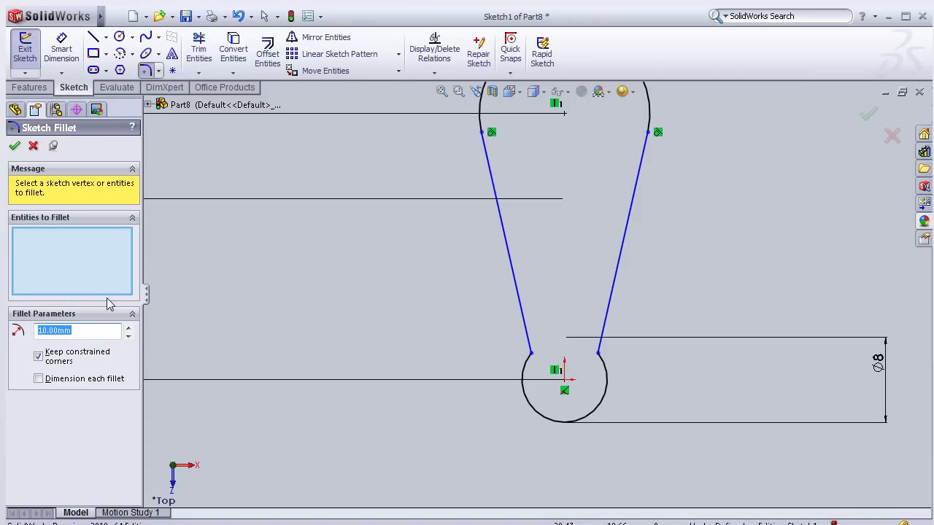
{"action": "type", "text": "4"}
{"action": "key", "text": "Return"}
{"action": "left_click", "coordinate": [530, 354]}
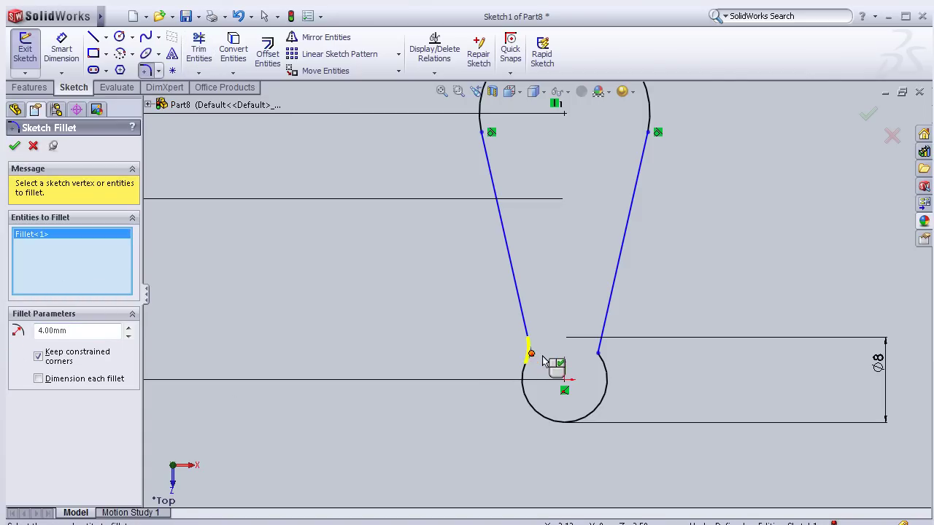
{"action": "left_click", "coordinate": [598, 354]}
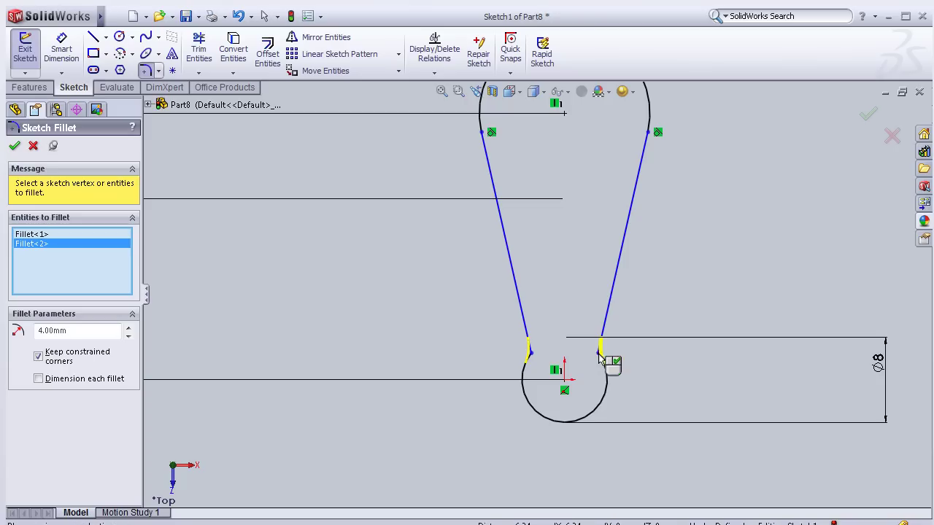
{"action": "left_click", "coordinate": [14, 146]}
{"action": "key", "text": "z"}
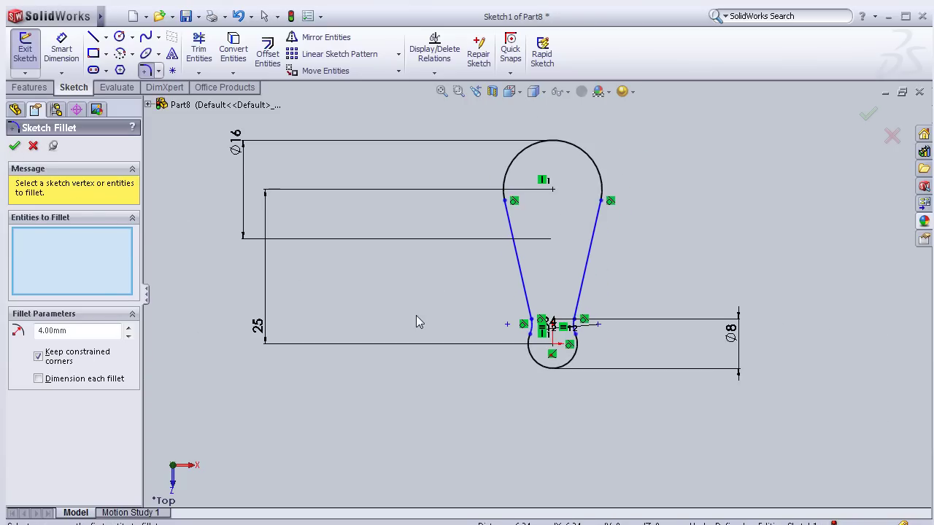
{"action": "left_click", "coordinate": [869, 113]}
{"action": "mouse_move", "coordinate": [479, 279]}
{"action": "middle_mouse_down"}
{"action": "mouse_move", "coordinate": [389, 276]}
{"action": "mouse_move", "coordinate": [407, 221]}
{"action": "middle_mouse_up"}
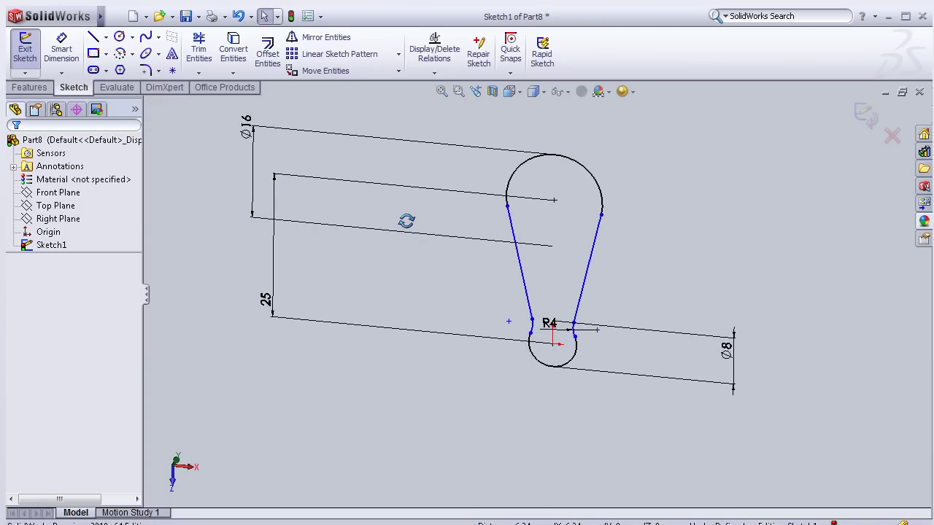
- Exit Sketch1 and select the Front Plane
{"action": "left_click", "coordinate": [865, 115]}
{"action": "mouse_move", "coordinate": [409, 350]}
{"action": "middle_mouse_down"}
{"action": "mouse_move", "coordinate": [372, 359]}
{"action": "mouse_move", "coordinate": [323, 296]}
{"action": "middle_mouse_up"}
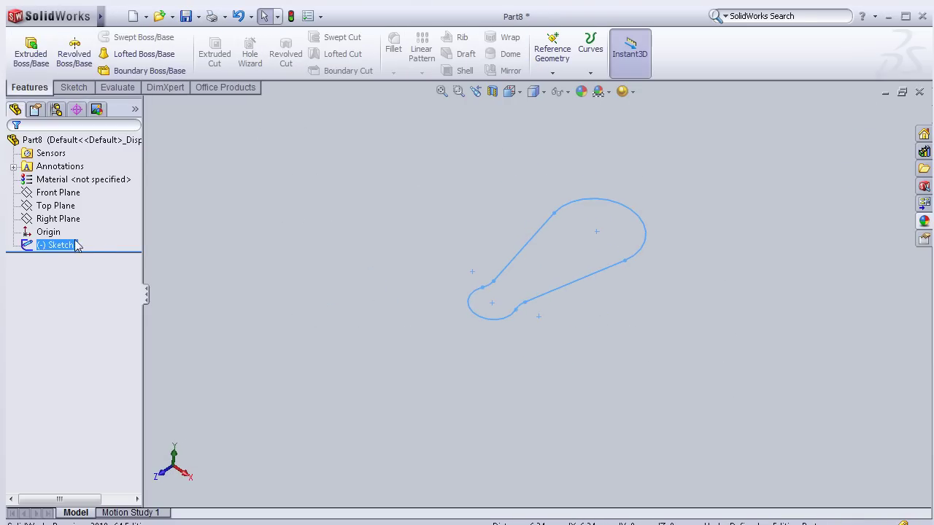
{"action": "middle_click_drag", "start_coordinate": [287, 296], "coordinate": [530, 277]}
{"action": "scroll", "coordinate": [525, 249], "scroll_direction": "down", "scroll_amount": 2}
{"action": "scroll", "coordinate": [467, 259], "scroll_direction": "up", "scroll_amount": 2}
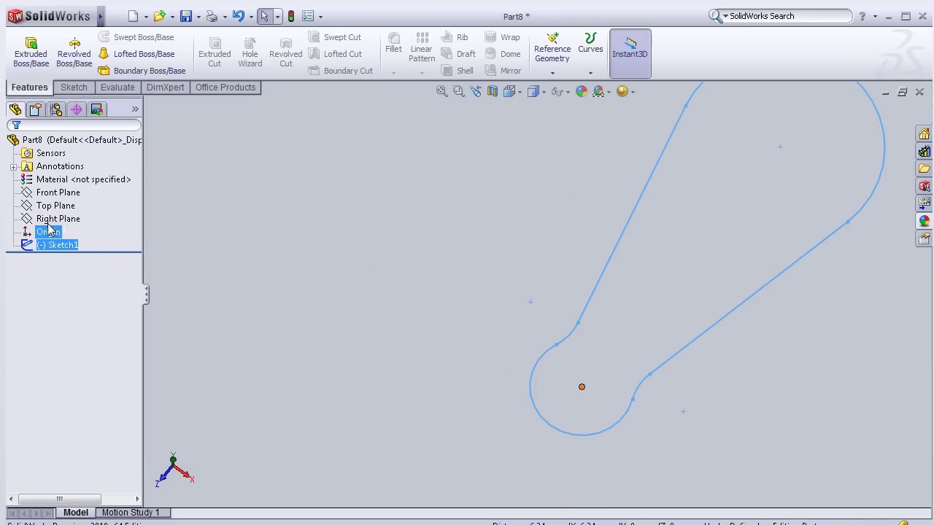
{"action": "left_click", "coordinate": [56, 196]}
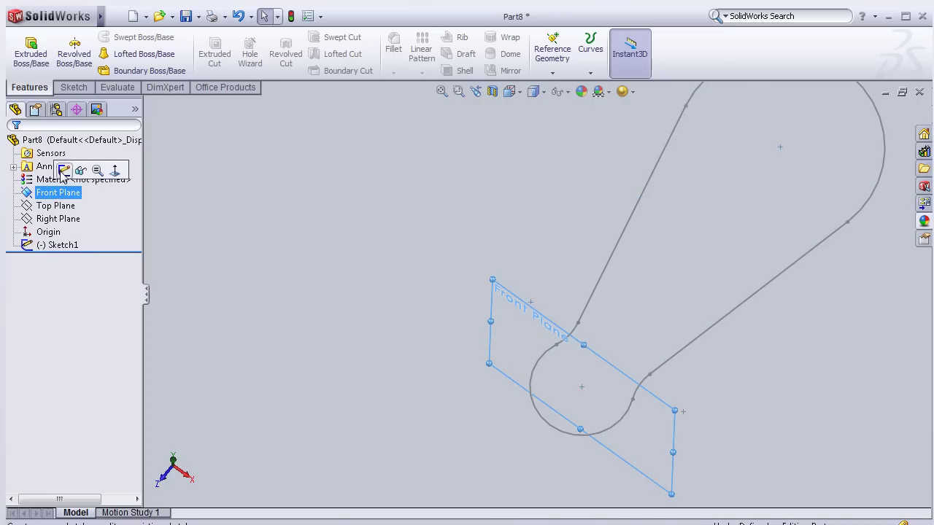
- Start Sketch2 on the Front Plane with a Normal To view
{"action": "left_click", "coordinate": [63, 169]}
{"action": "key", "text": "space"}
{"action": "left_click", "coordinate": [301, 362]}
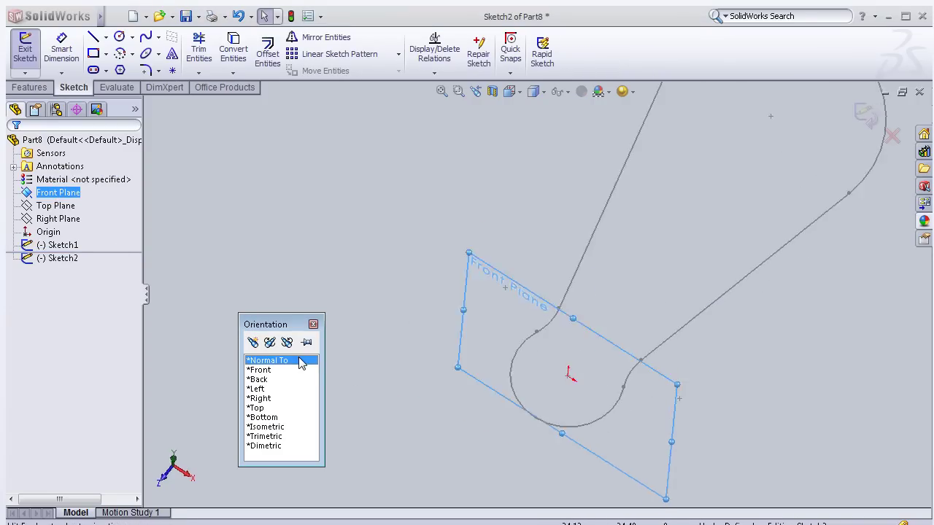
{"action": "middle_click_drag", "start_coordinate": [459, 196], "coordinate": [467, 308]}
{"action": "scroll", "coordinate": [431, 385], "scroll_direction": "up", "scroll_amount": 2}
{"action": "middle_click_drag", "start_coordinate": [432, 385], "coordinate": [458, 439]}
{"action": "scroll", "coordinate": [459, 435], "scroll_direction": "down", "scroll_amount": 2}
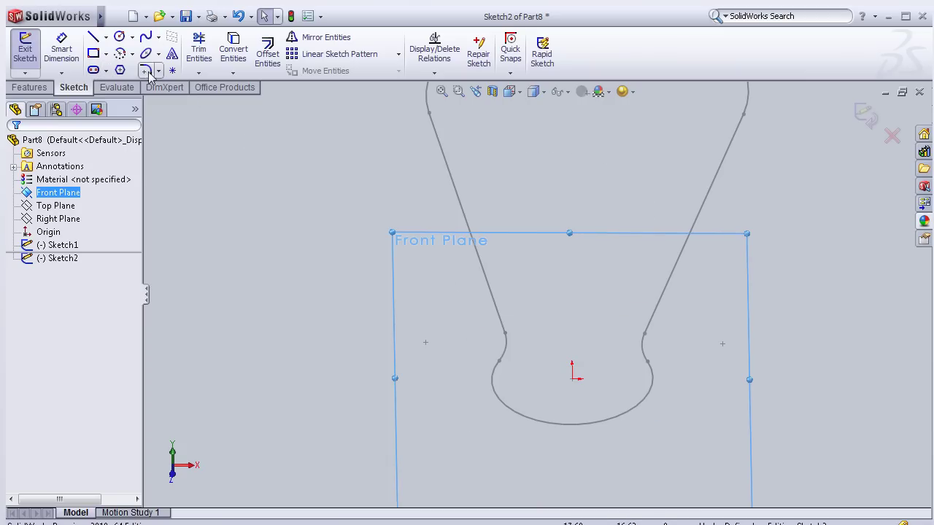
- Place a sketch point at (-4.00, 0.00) on the small arc's left edge
{"action": "left_click", "coordinate": [172, 70]}
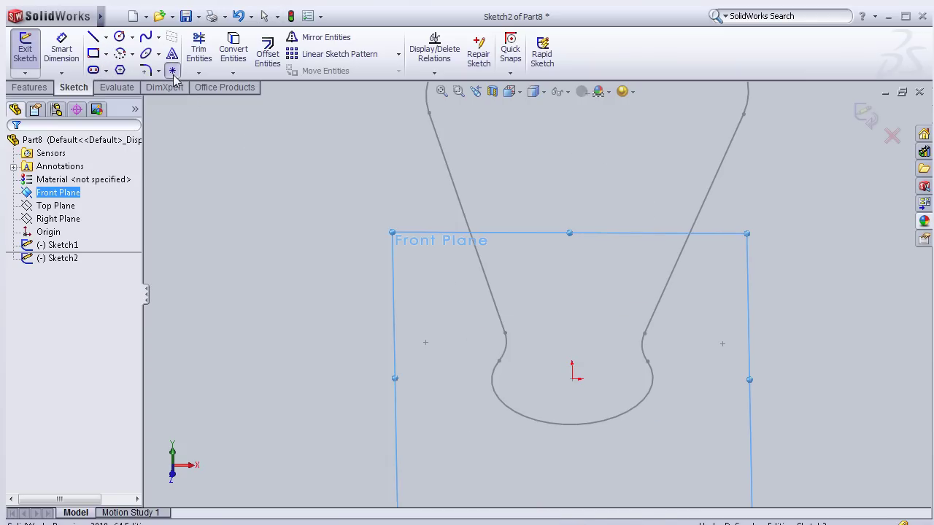
{"action": "middle_click_drag", "start_coordinate": [310, 383], "coordinate": [312, 382]}
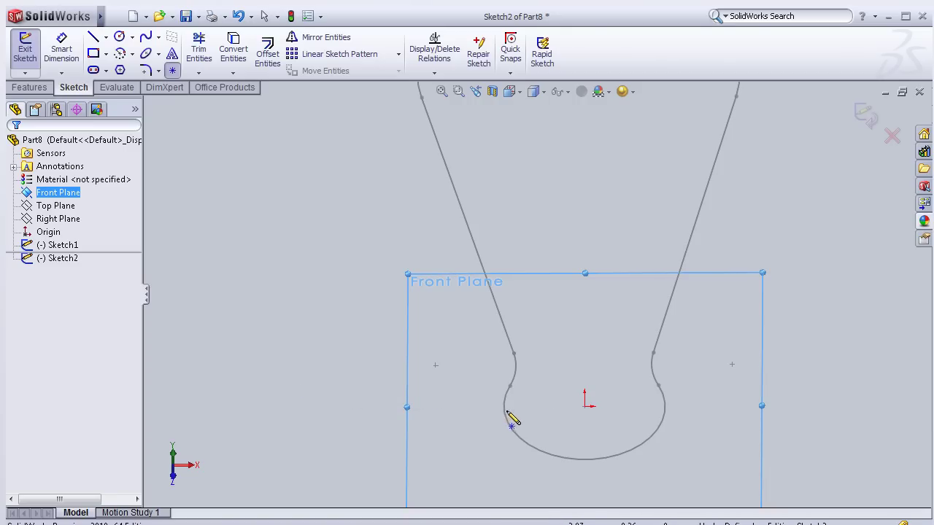
{"action": "scroll", "coordinate": [513, 419], "scroll_direction": "down", "scroll_amount": 3}
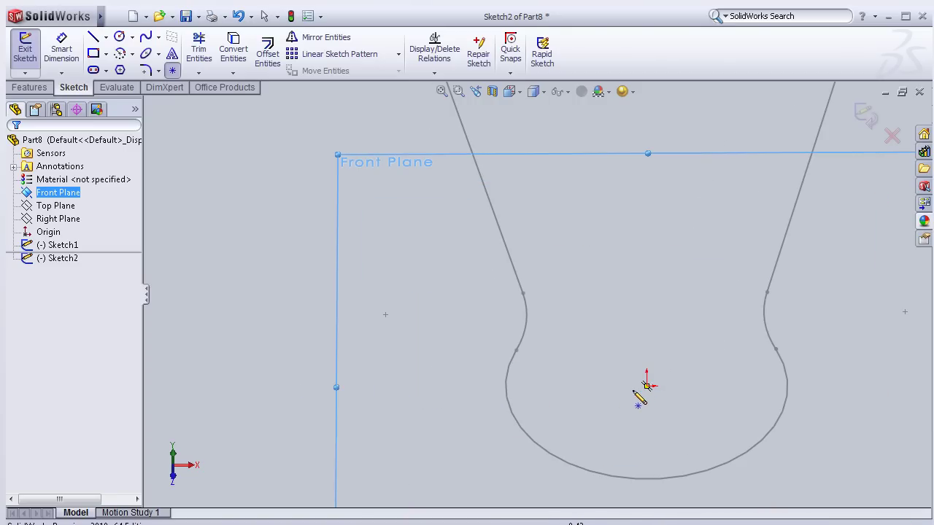
{"action": "middle_click_drag", "start_coordinate": [438, 385], "coordinate": [429, 384]}
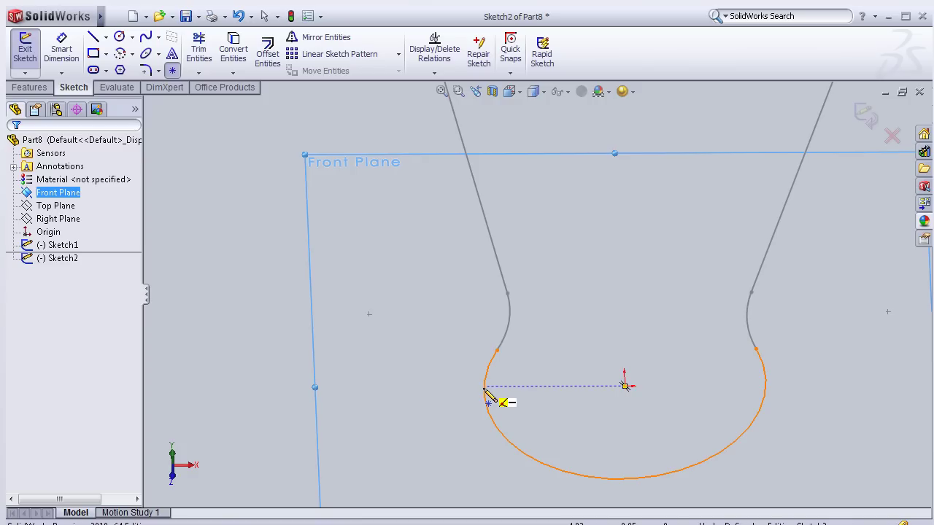
{"action": "left_click", "coordinate": [443, 390]}
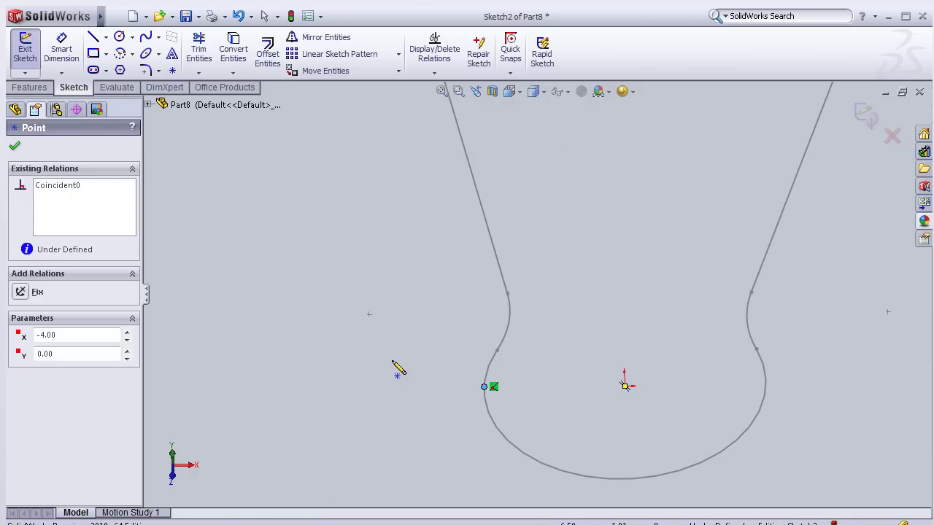
{"action": "key", "text": "ctrl+8"}
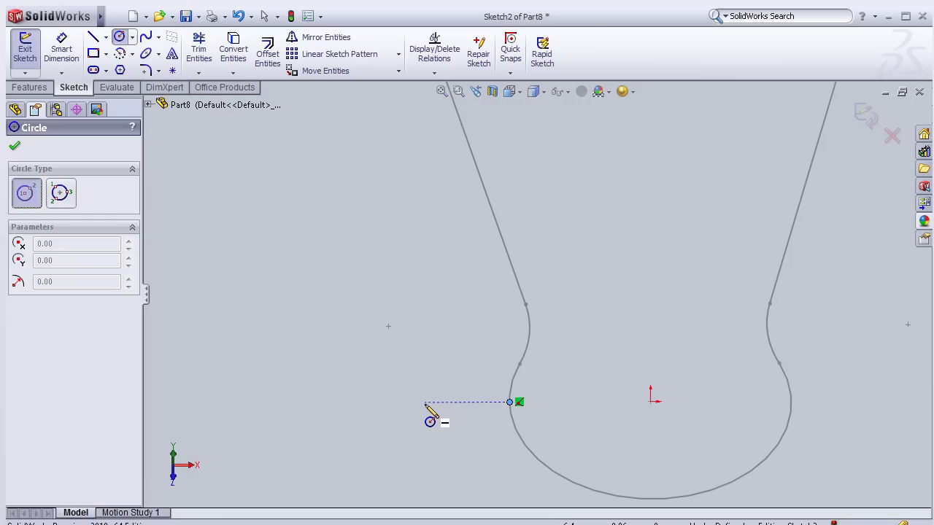
- Draw the profile circle left of the small arc, passing through the sketch point
{"action": "left_click", "coordinate": [424, 403]}
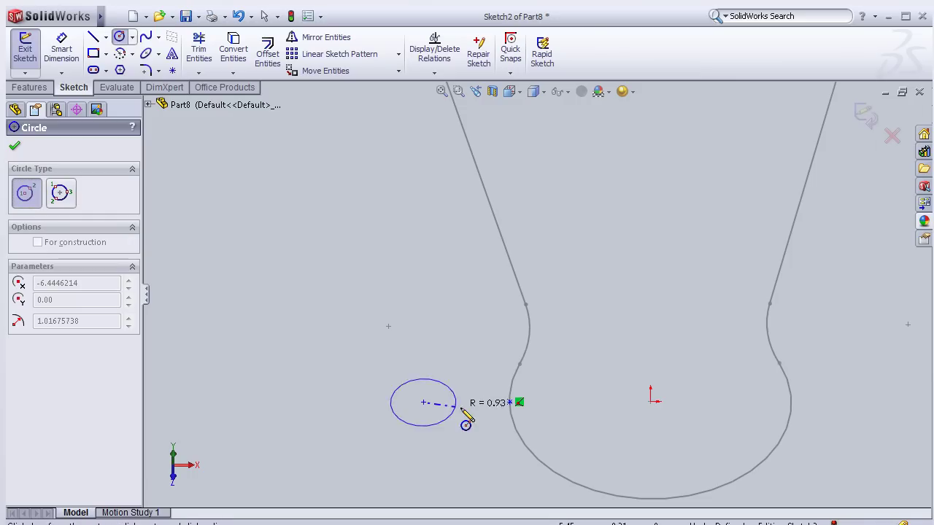
{"action": "left_click", "coordinate": [510, 402]}
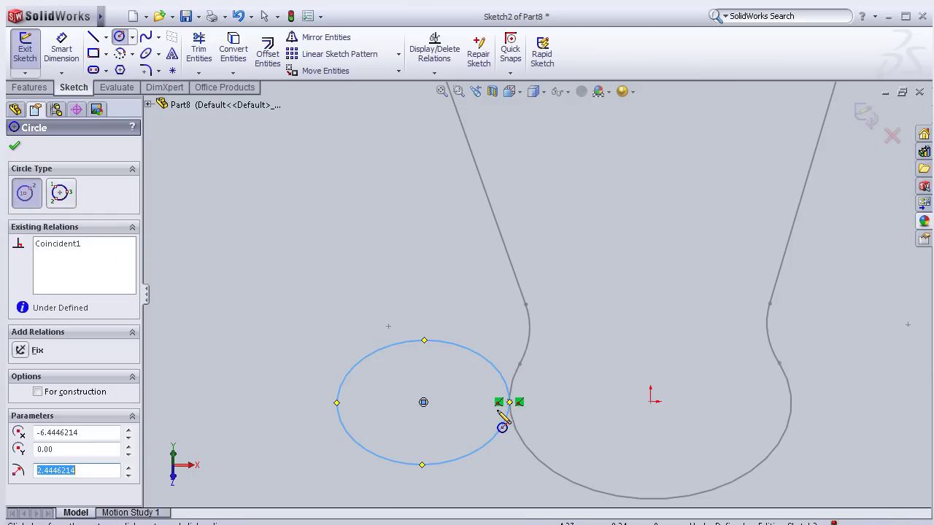
{"action": "key", "text": "Escape"}
- Dimension the new circle's diameter to 3.3 mm
{"action": "left_click", "coordinate": [62, 45]}
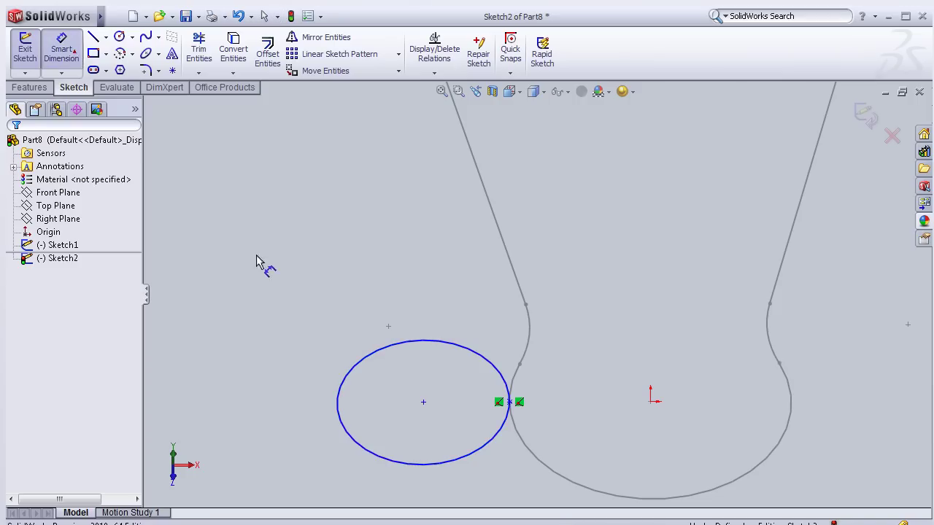
{"action": "left_click", "coordinate": [369, 354]}
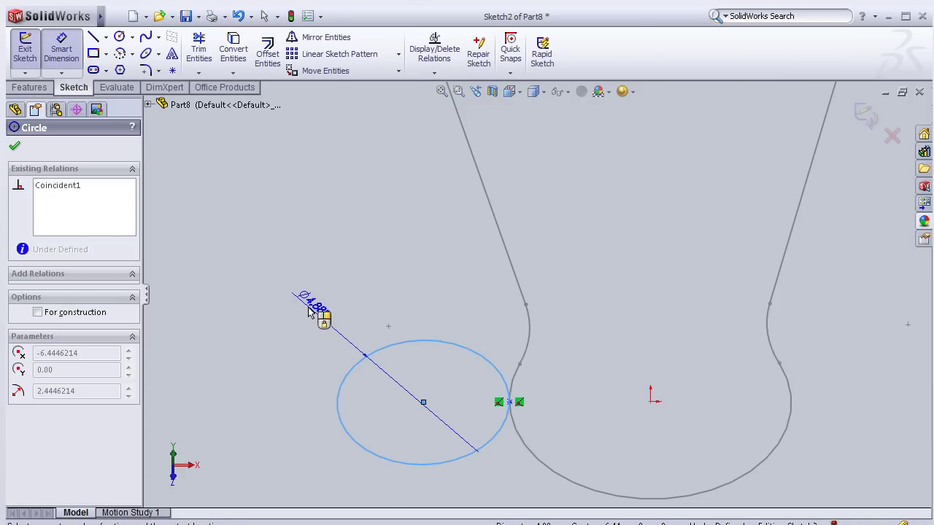
{"action": "left_click", "coordinate": [320, 311]}
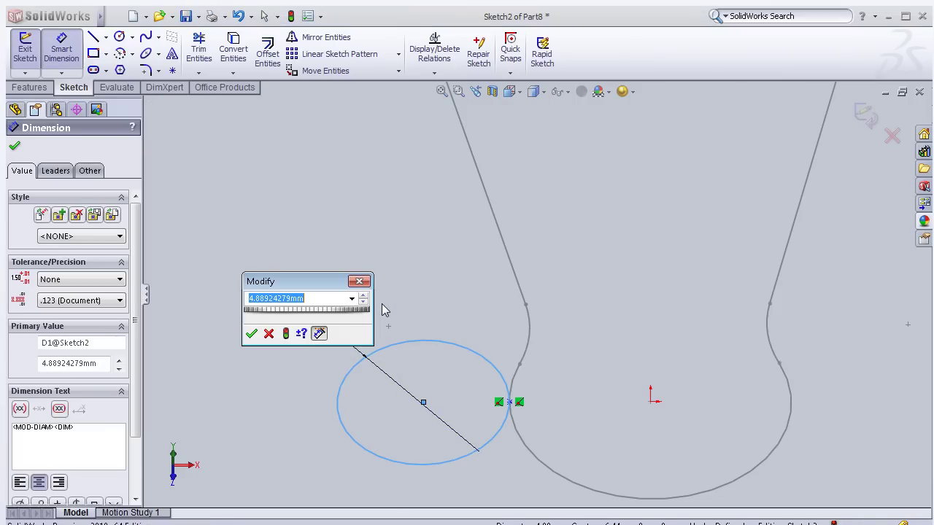
{"action": "type", "text": "3"}
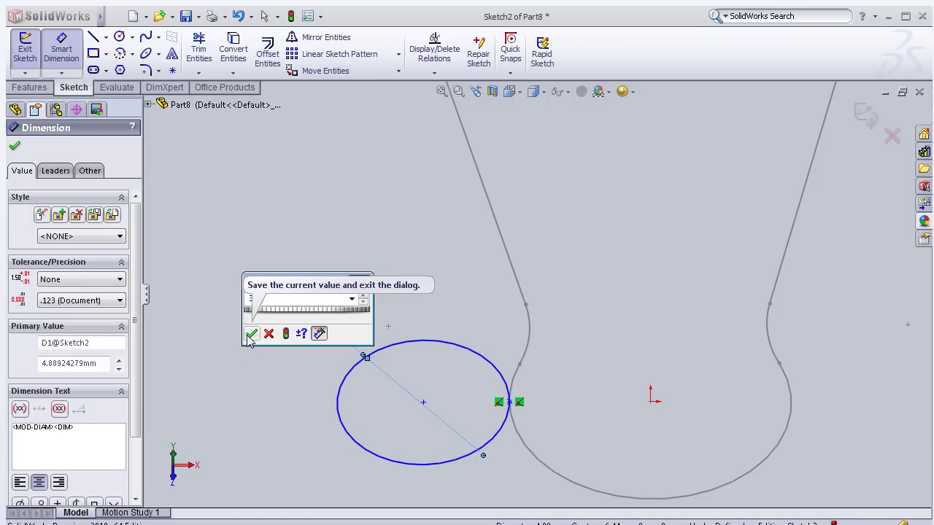
{"action": "type", "text": ".5"}
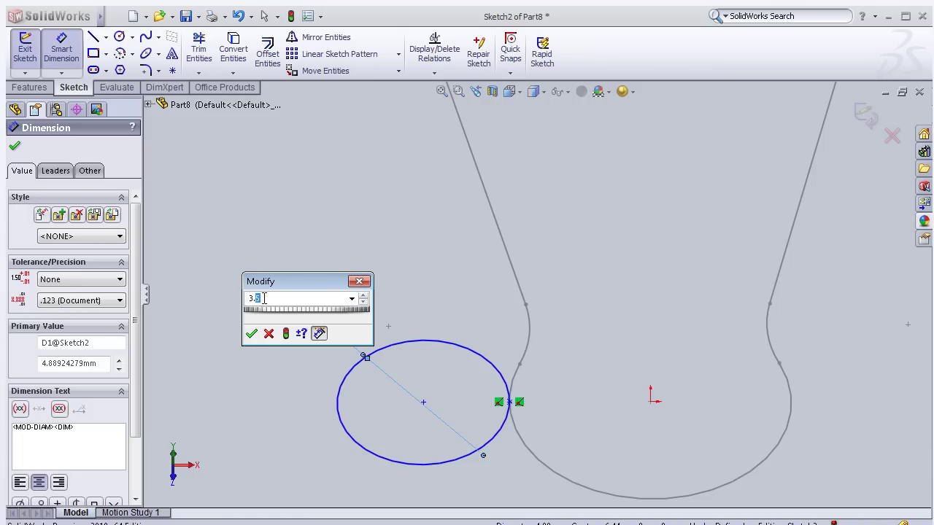
{"action": "left_click", "coordinate": [251, 333]}
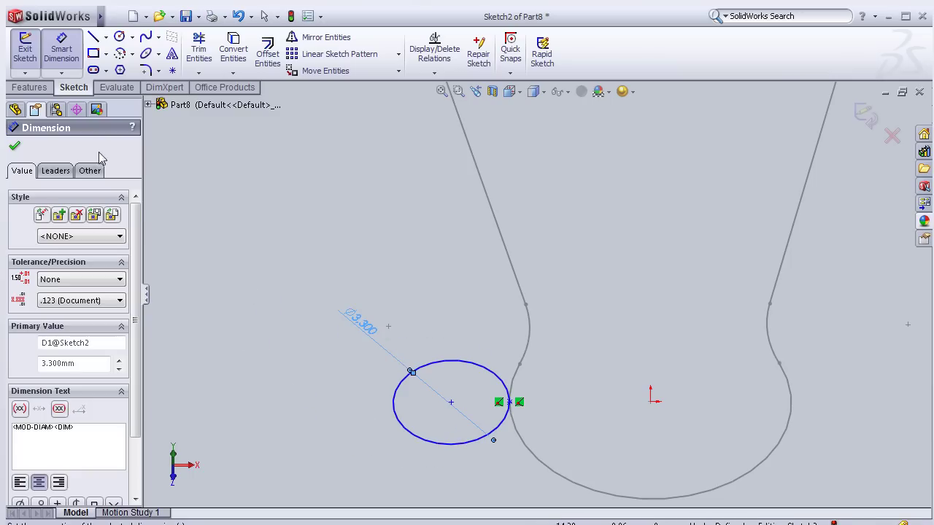
{"action": "left_click", "coordinate": [15, 146]}
{"action": "middle_click_drag", "start_coordinate": [321, 234], "coordinate": [331, 223]}
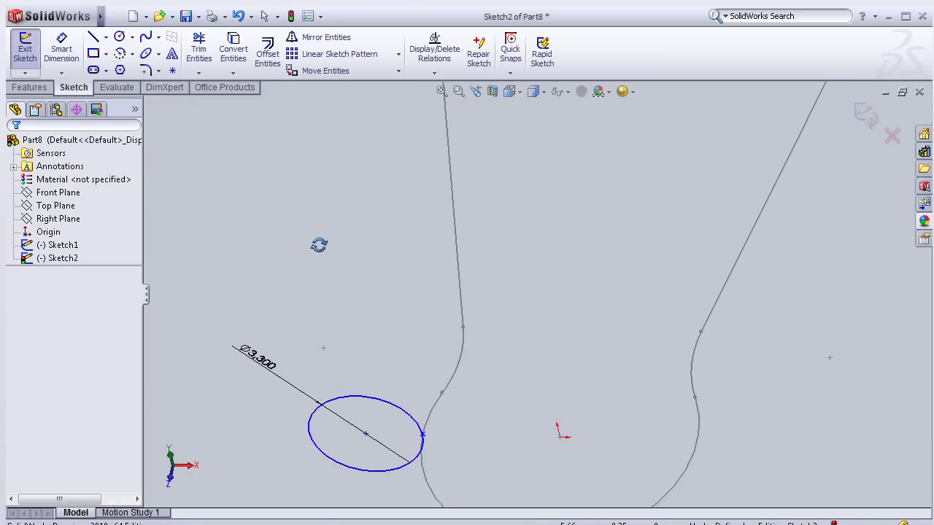
- Sweep the Sketch2 circle along the Sketch1 path to create the tube
{"action": "key", "text": "z"}
{"action": "left_click", "coordinate": [863, 115]}
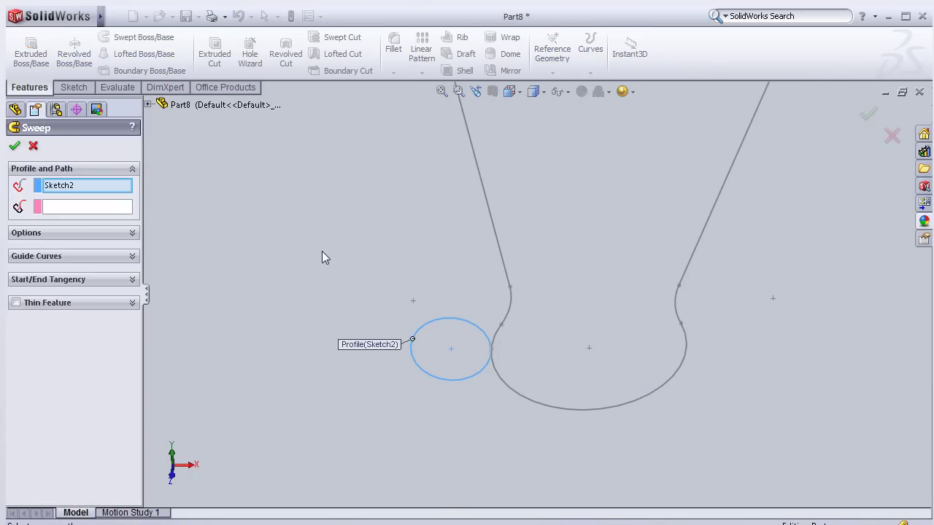
{"action": "left_click", "coordinate": [106, 207]}
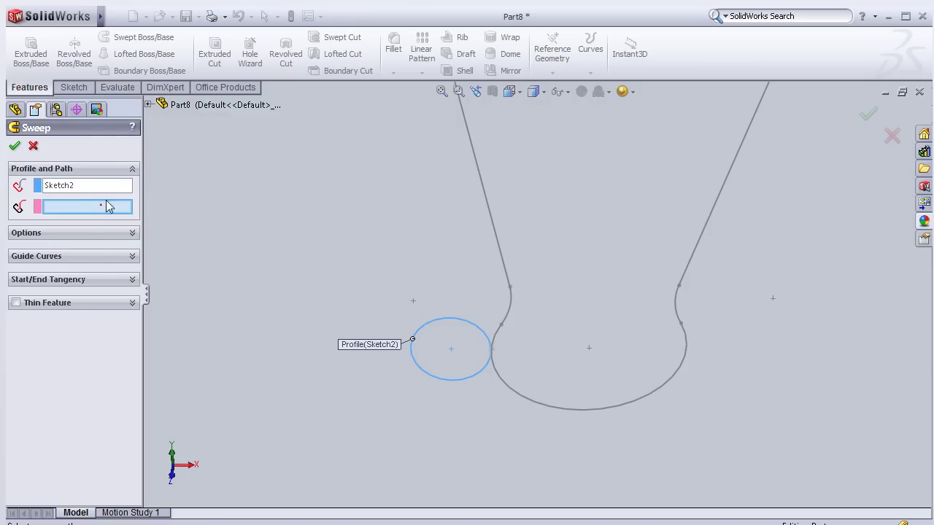
{"action": "left_click", "coordinate": [148, 105]}
{"action": "left_click", "coordinate": [201, 210]}
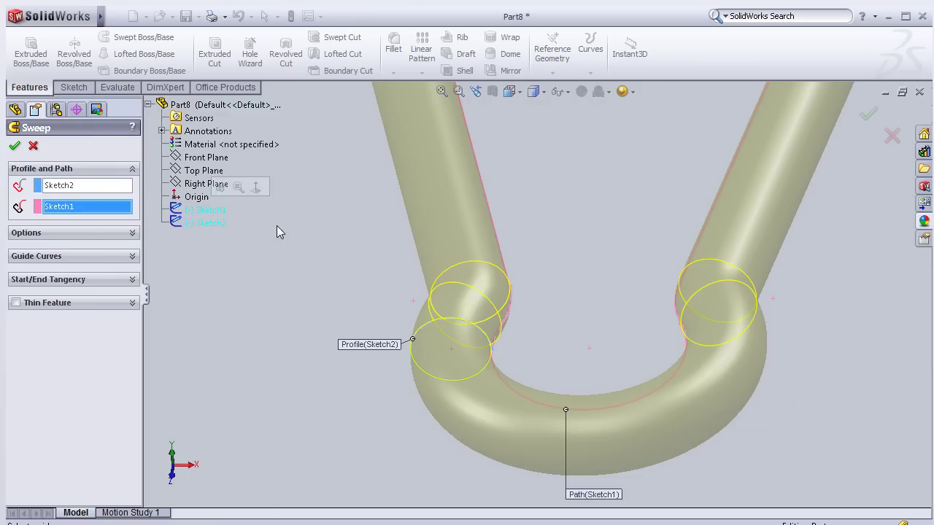
{"action": "mouse_move", "coordinate": [299, 272]}
{"action": "middle_mouse_down"}
{"action": "mouse_move", "coordinate": [330, 314]}
{"action": "mouse_move", "coordinate": [313, 421]}
{"action": "mouse_move", "coordinate": [351, 369]}
{"action": "middle_mouse_up"}
{"action": "scroll", "coordinate": [321, 394], "scroll_direction": "up", "scroll_amount": 5}
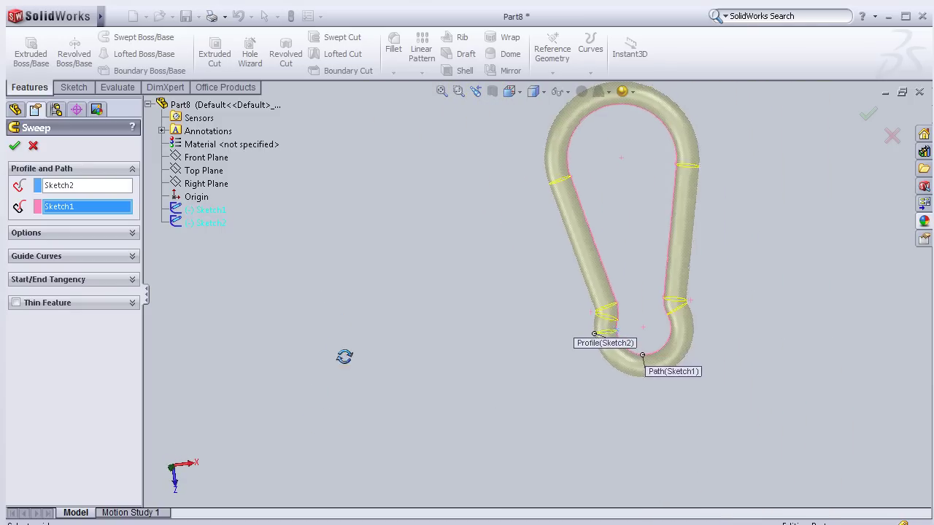
{"action": "left_click", "coordinate": [868, 114]}
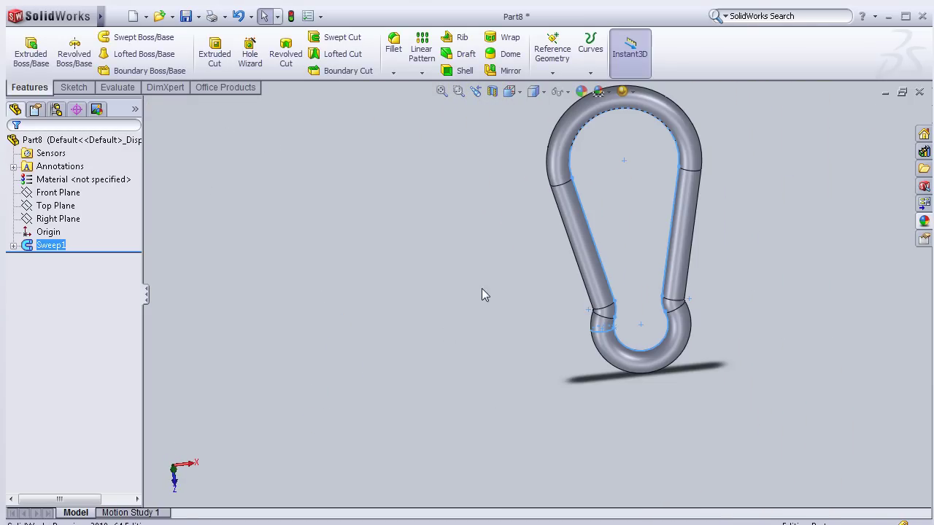
- Orbit and zoom around the finished carabiner tube to inspect it
{"action": "left_click", "coordinate": [469, 260]}
{"action": "mouse_move", "coordinate": [706, 335]}
{"action": "middle_mouse_down"}
{"action": "mouse_move", "coordinate": [594, 359]}
{"action": "mouse_move", "coordinate": [611, 323]}
{"action": "mouse_move", "coordinate": [559, 340]}
{"action": "middle_mouse_up"}
{"action": "scroll", "coordinate": [474, 354], "scroll_direction": "up", "scroll_amount": 2}
{"action": "scroll", "coordinate": [433, 376], "scroll_direction": "down", "scroll_amount": 2}
{"action": "scroll", "coordinate": [448, 391], "scroll_direction": "up", "scroll_amount": 2}
{"action": "scroll", "coordinate": [525, 307], "scroll_direction": "down", "scroll_amount": 2}
{"action": "mouse_move", "coordinate": [735, 312]}
{"action": "middle_mouse_down"}
{"action": "mouse_move", "coordinate": [747, 308]}
{"action": "mouse_move", "coordinate": [717, 289]}
{"action": "mouse_move", "coordinate": [717, 274]}
{"action": "mouse_move", "coordinate": [696, 269]}
{"action": "middle_mouse_up"}
{"action": "scroll", "coordinate": [617, 321], "scroll_direction": "up", "scroll_amount": 2}
{"action": "scroll", "coordinate": [615, 316], "scroll_direction": "down", "scroll_amount": 2}
{"action": "scroll", "coordinate": [653, 247], "scroll_direction": "down", "scroll_amount": 2}
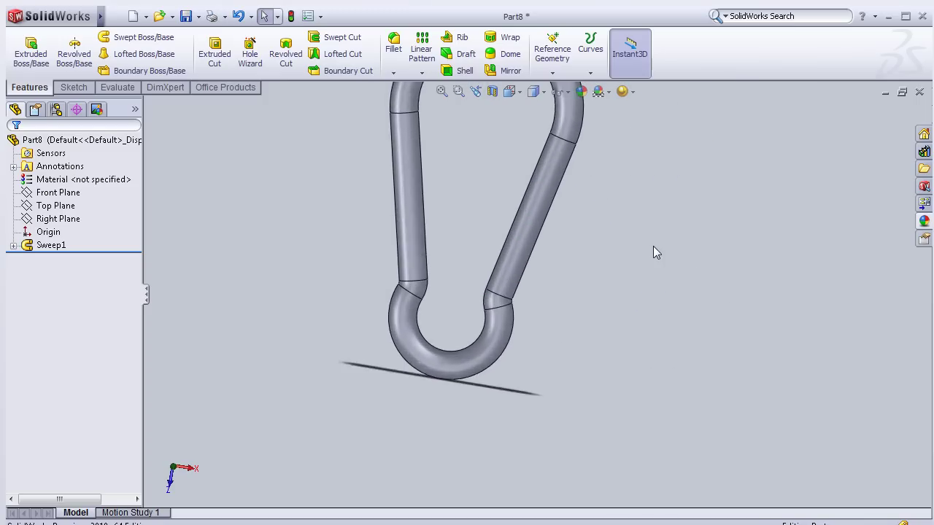
{"action": "scroll", "coordinate": [653, 248], "scroll_direction": "down", "scroll_amount": 2}
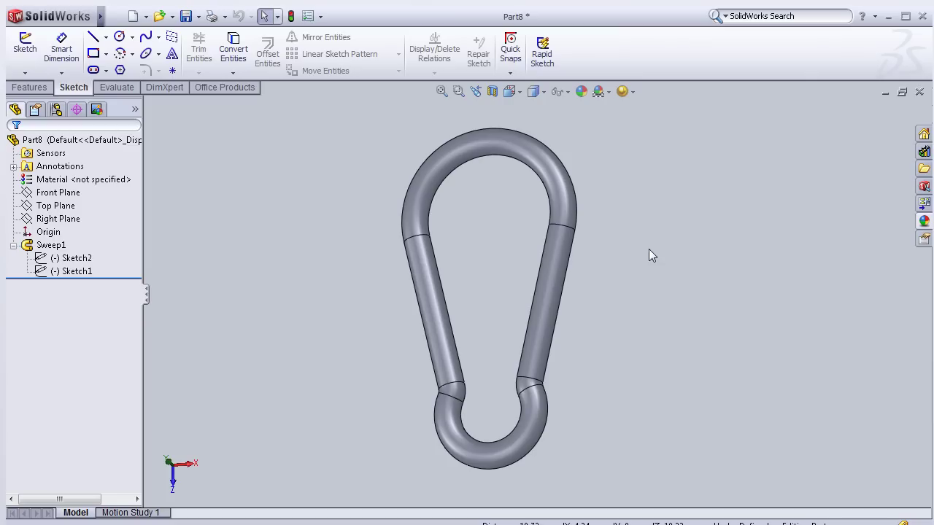
- Start a sketch on the Top Plane, viewed Normal To and zoomed onto the legs
{"action": "mouse_move", "coordinate": [624, 276]}
{"action": "middle_mouse_down"}
{"action": "mouse_move", "coordinate": [636, 302]}
{"action": "mouse_move", "coordinate": [570, 305]}
{"action": "middle_mouse_up"}
{"action": "left_click", "coordinate": [66, 206]}
{"action": "left_click", "coordinate": [84, 185]}
{"action": "key", "text": "space"}
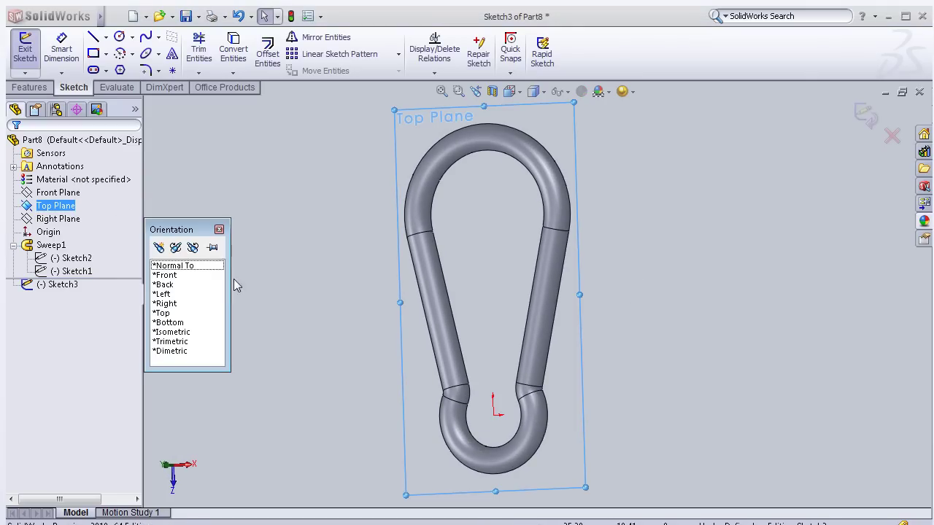
{"action": "left_click", "coordinate": [208, 267]}
{"action": "scroll", "coordinate": [620, 288], "scroll_direction": "down", "scroll_amount": 3}
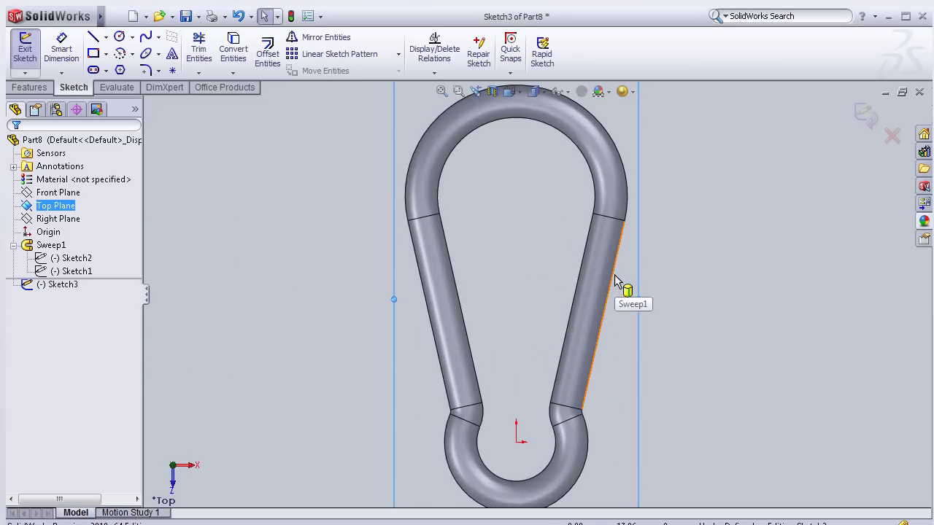
{"action": "scroll", "coordinate": [617, 281], "scroll_direction": "down", "scroll_amount": 3}
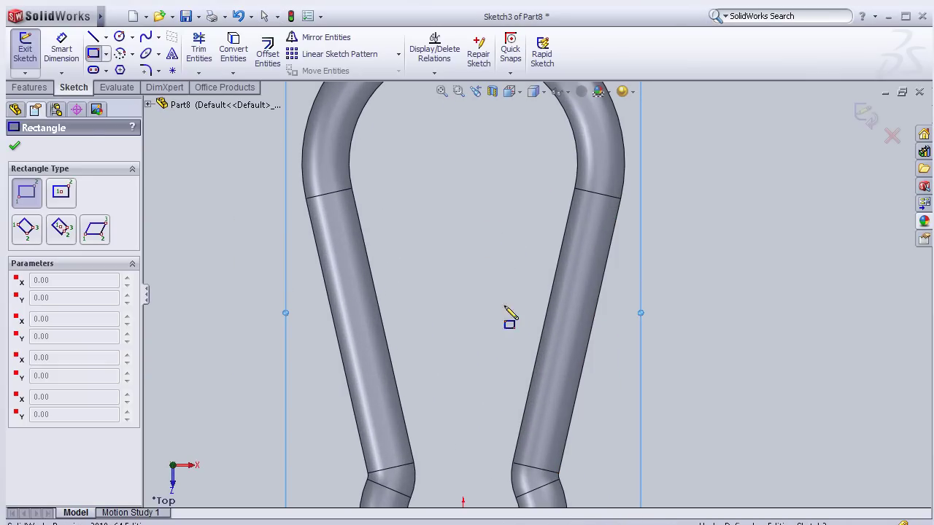
- Draw a rectangle spanning the hook's right leg
{"action": "left_click", "coordinate": [506, 217]}
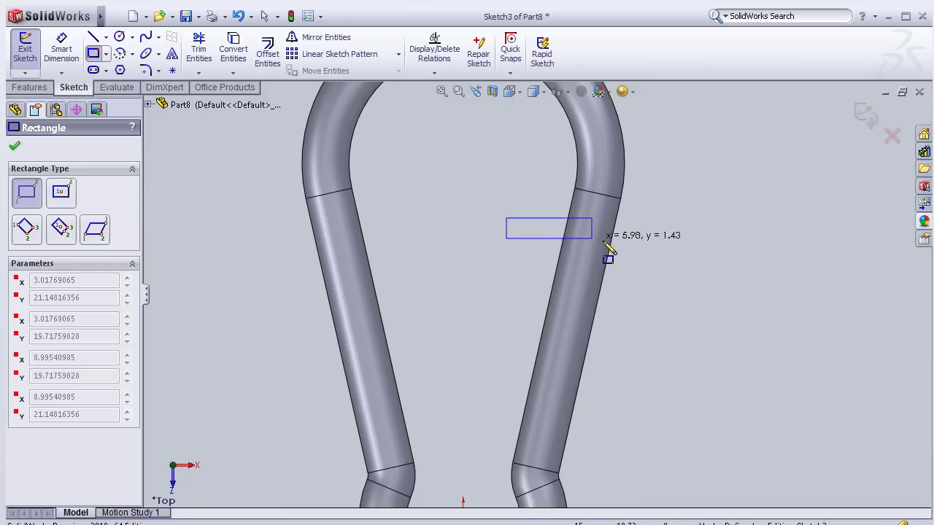
{"action": "left_click", "coordinate": [620, 449]}
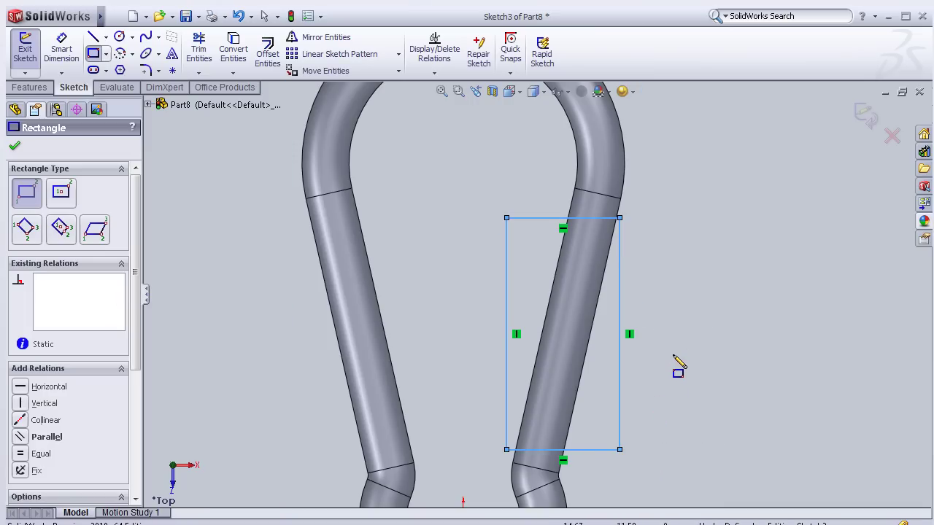
{"action": "scroll", "coordinate": [674, 357], "scroll_direction": "down", "scroll_amount": 1}
{"action": "scroll", "coordinate": [619, 402], "scroll_direction": "down", "scroll_amount": 1}
{"action": "scroll", "coordinate": [475, 351], "scroll_direction": "up", "scroll_amount": 1}
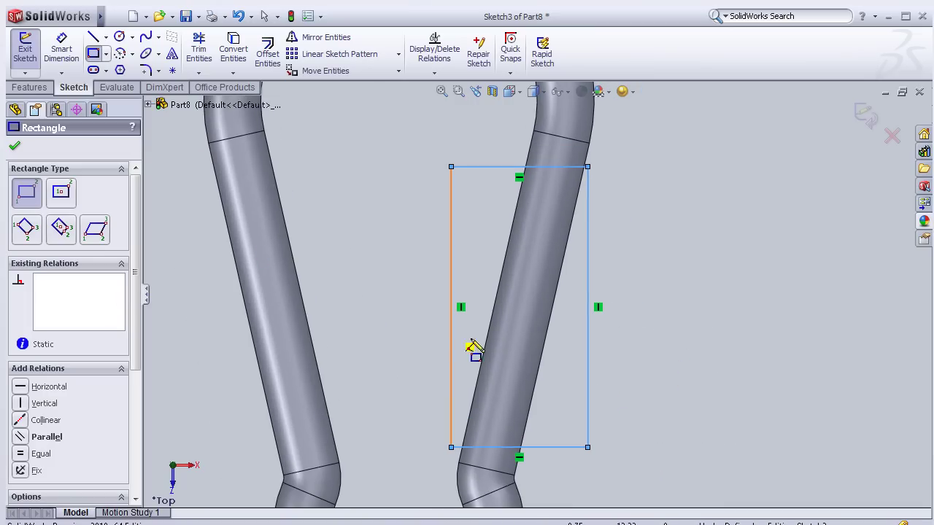
- Dimension the rectangle's bottom edge 2 mm from the leg seam
{"action": "left_click", "coordinate": [61, 51]}
{"action": "scroll", "coordinate": [374, 376], "scroll_direction": "down", "scroll_amount": 1}
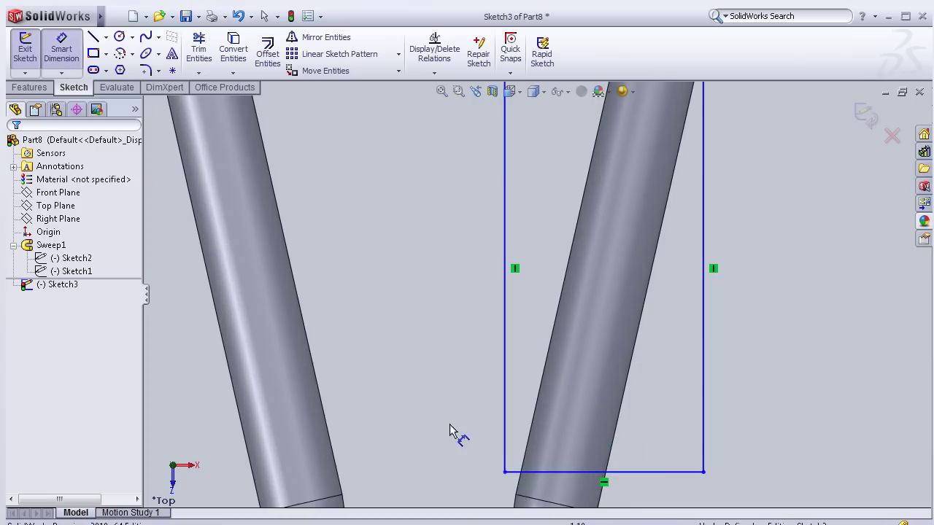
{"action": "left_click", "coordinate": [515, 474]}
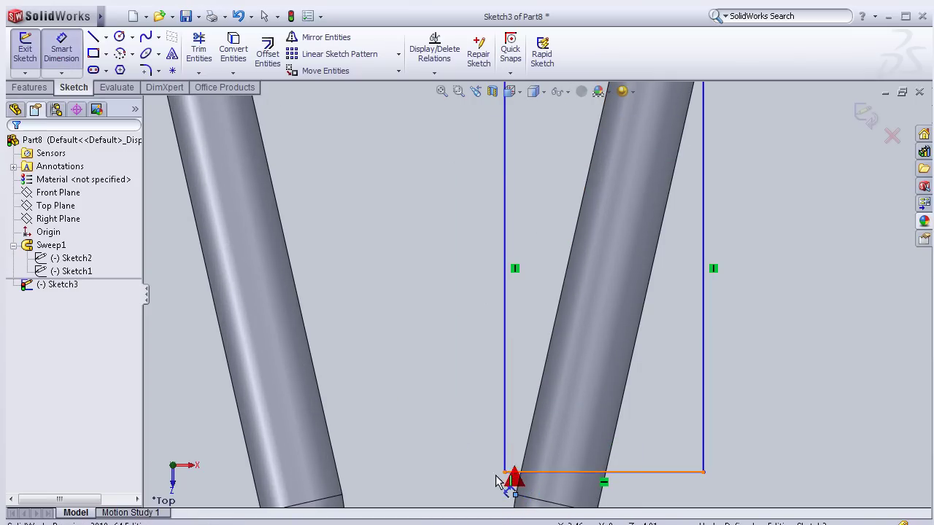
{"action": "left_click", "coordinate": [516, 495]}
{"action": "scroll", "coordinate": [470, 475], "scroll_direction": "up", "scroll_amount": 2}
{"action": "scroll", "coordinate": [482, 413], "scroll_direction": "down", "scroll_amount": 1}
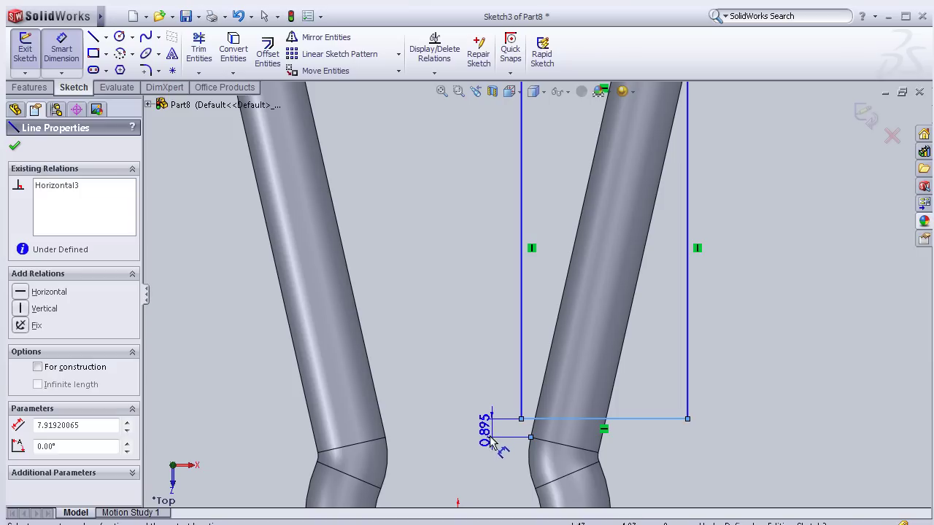
{"action": "left_click", "coordinate": [480, 440]}
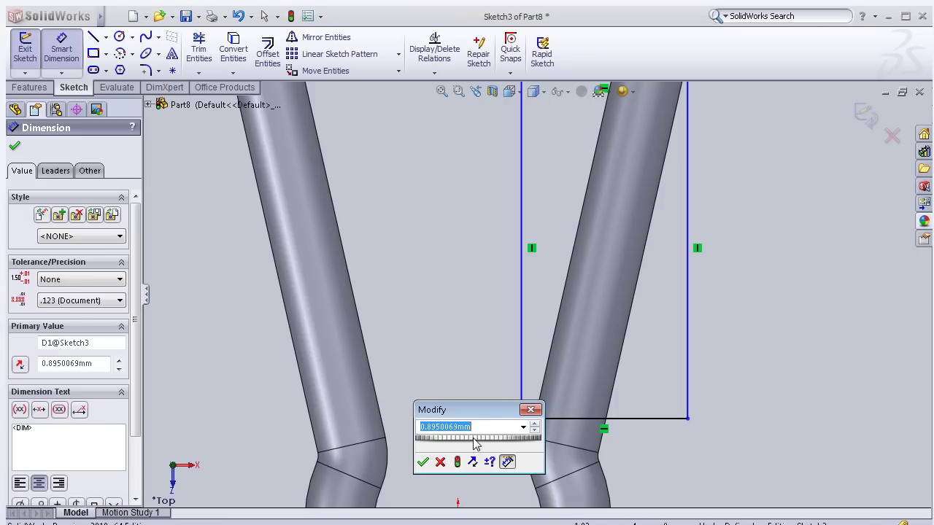
{"action": "type", "text": "2"}
{"action": "left_click", "coordinate": [424, 462]}
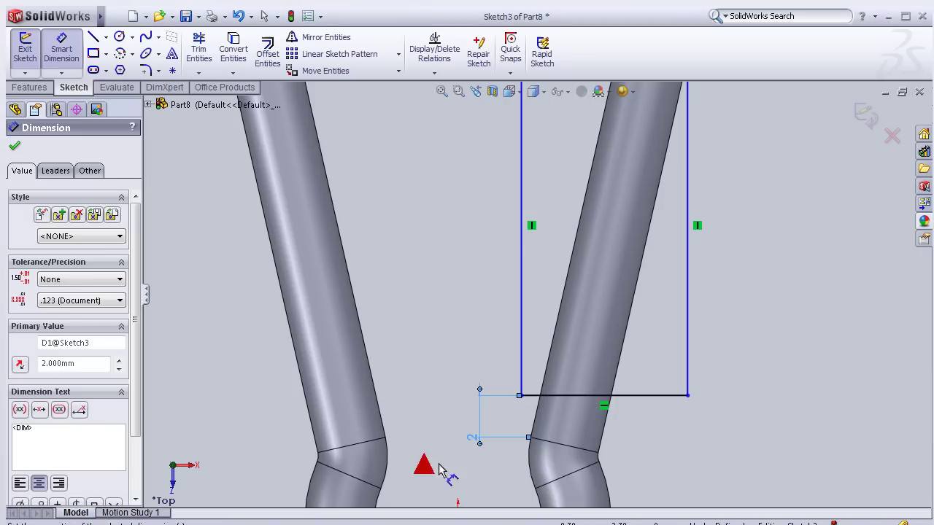
{"action": "scroll", "coordinate": [628, 175], "scroll_direction": "down", "scroll_amount": 3}
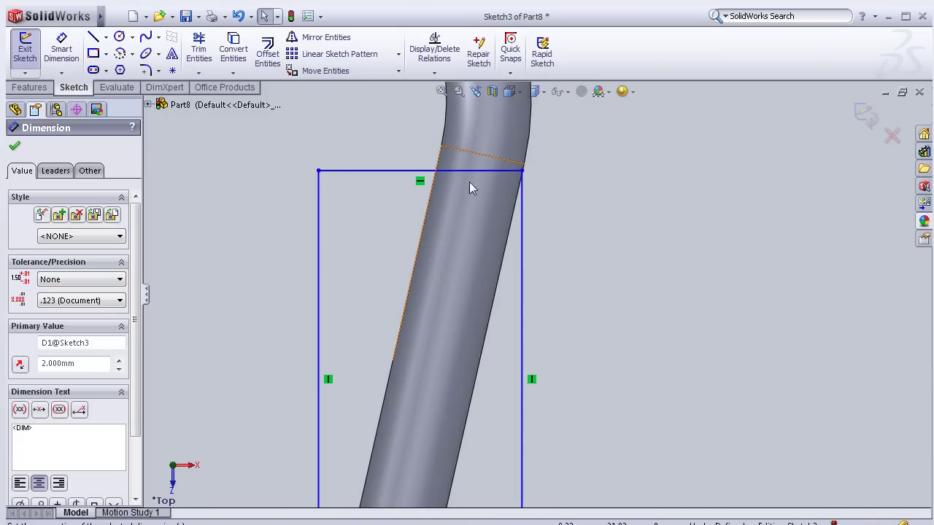
- Dimension the rectangle's top edge 2 mm from the seam corner
{"action": "left_click", "coordinate": [489, 175]}
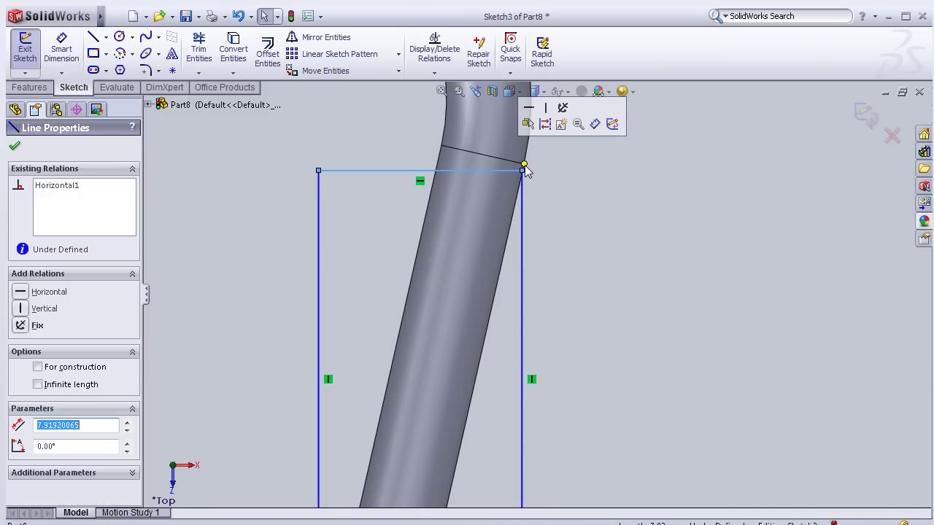
{"action": "key", "text": "Escape"}
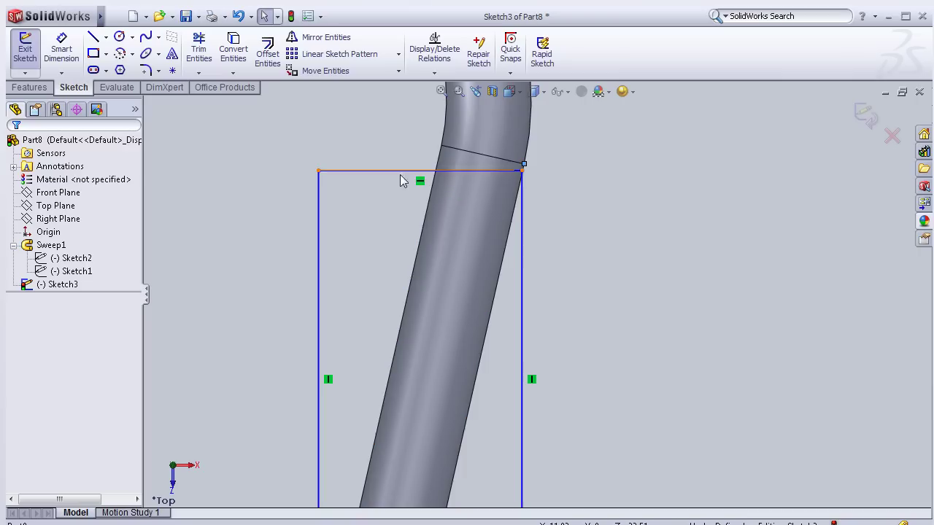
{"action": "left_click", "coordinate": [62, 49]}
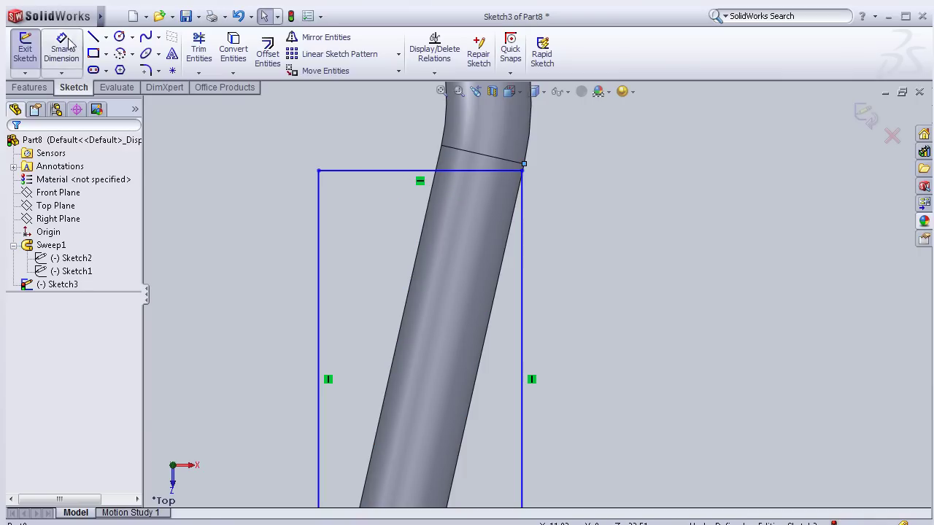
{"action": "left_click", "coordinate": [462, 176]}
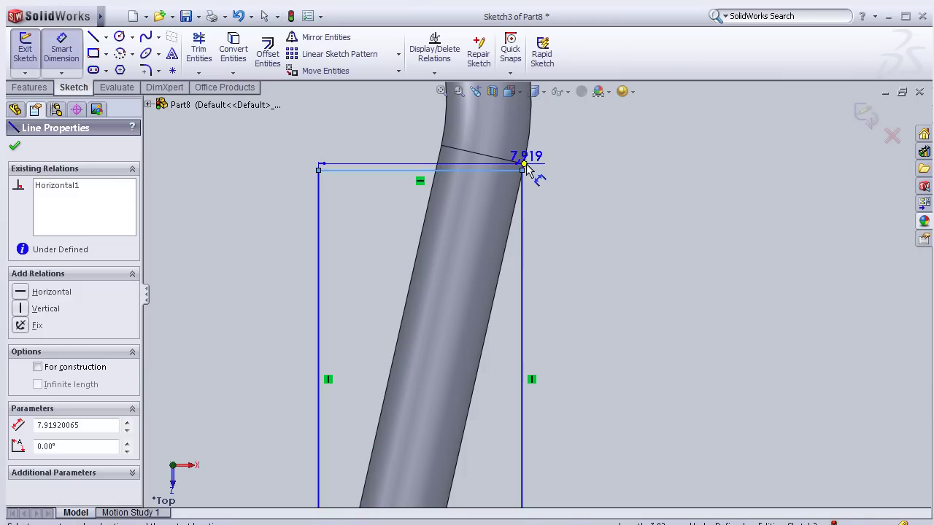
{"action": "left_click", "coordinate": [525, 164]}
{"action": "left_click", "coordinate": [574, 170]}
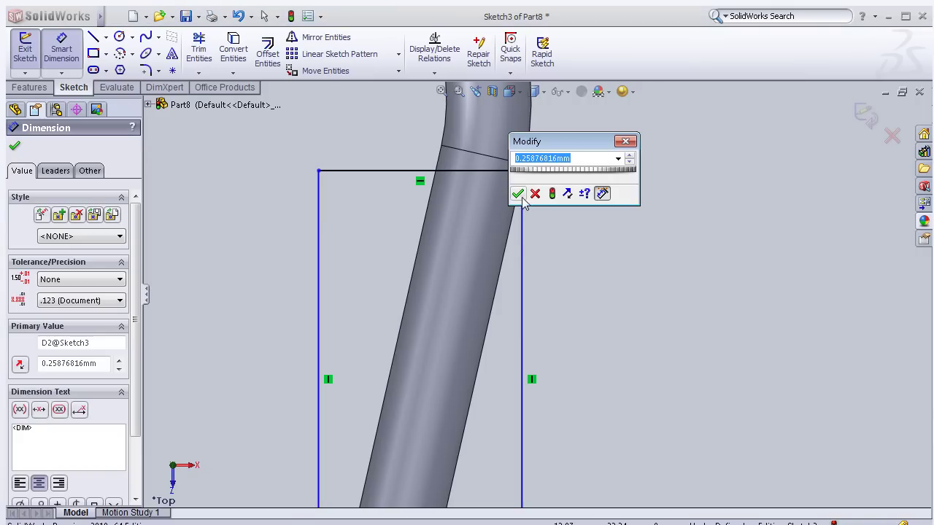
{"action": "left_click", "coordinate": [518, 193]}
{"action": "double_click", "coordinate": [569, 168]}
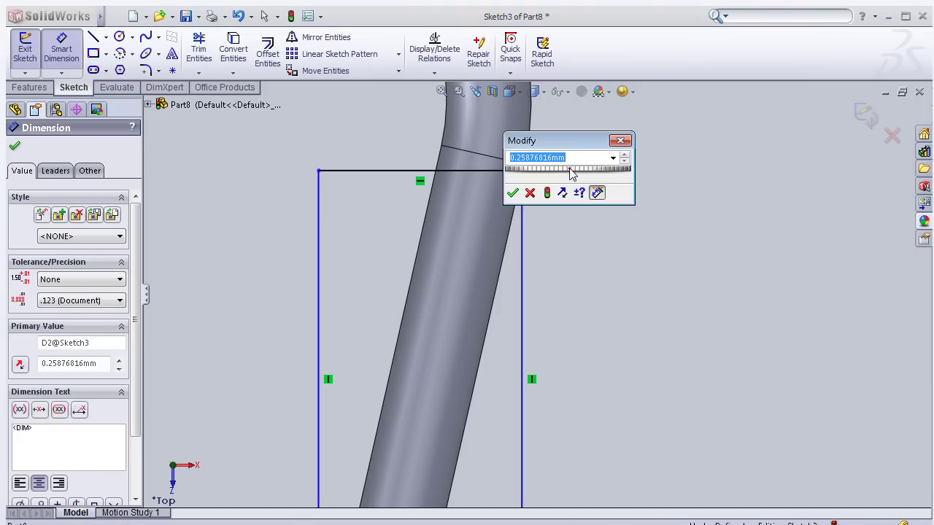
{"action": "type", "text": "2"}
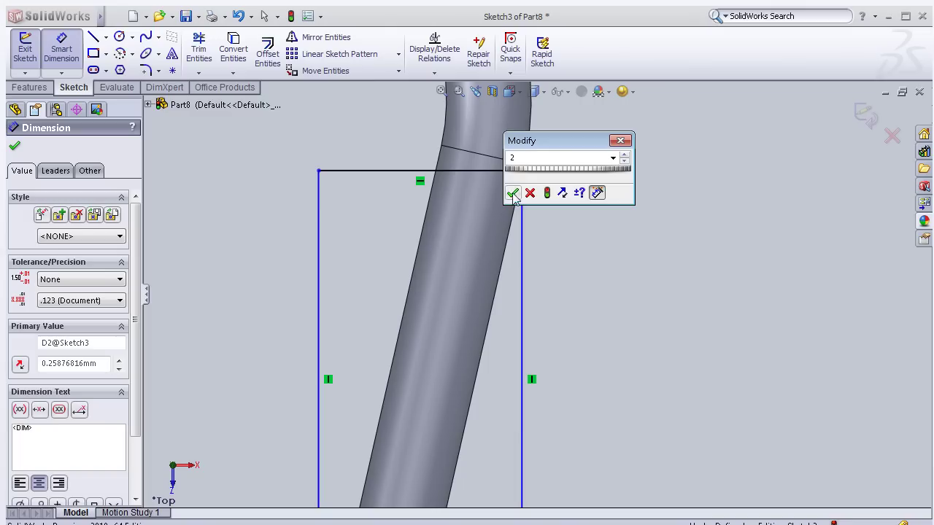
{"action": "left_click", "coordinate": [515, 194]}
- Zoom out and orbit the part to show the U-bend
{"action": "scroll", "coordinate": [576, 216], "scroll_direction": "down", "scroll_amount": 2}
{"action": "scroll", "coordinate": [561, 224], "scroll_direction": "down", "scroll_amount": 2}
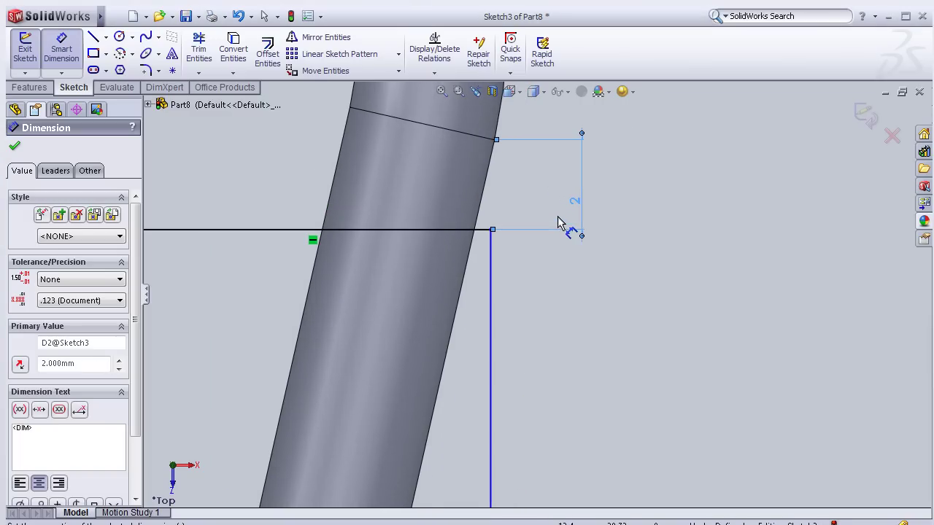
{"action": "scroll", "coordinate": [554, 231], "scroll_direction": "down", "scroll_amount": 1}
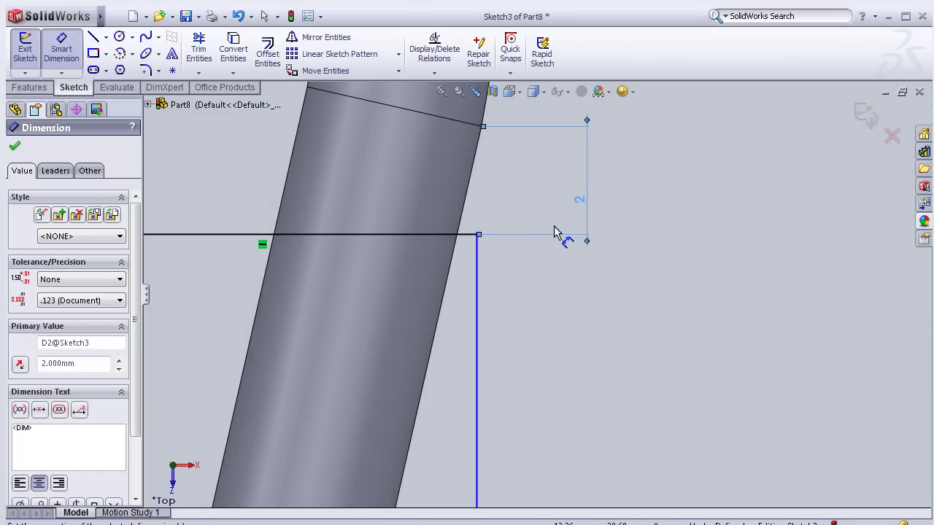
{"action": "scroll", "coordinate": [554, 232], "scroll_direction": "up", "scroll_amount": 1}
{"action": "key", "text": "z"}
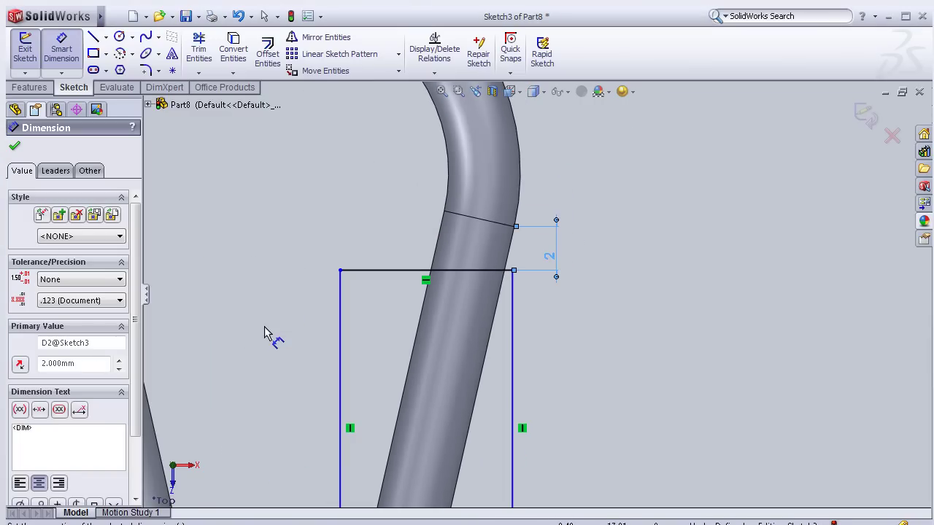
{"action": "middle_click_drag", "start_coordinate": [261, 340], "coordinate": [270, 350]}
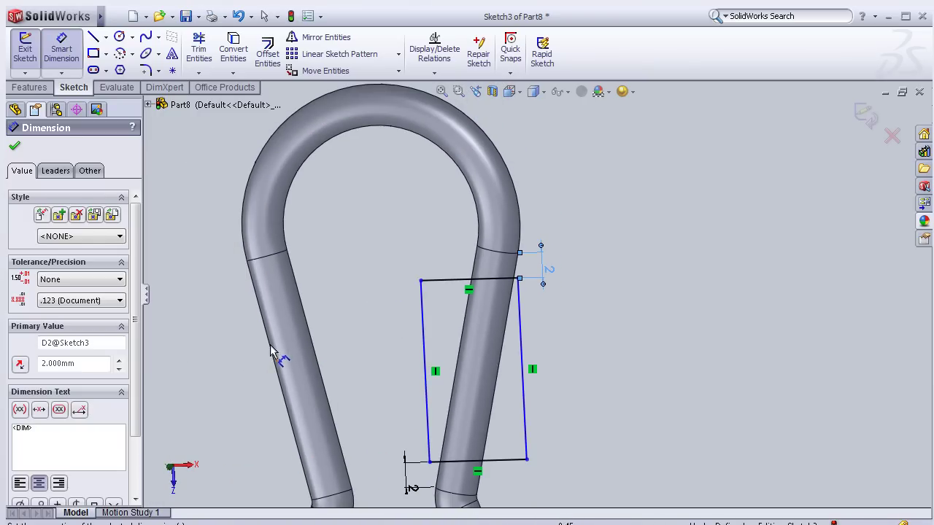
{"action": "left_click", "coordinate": [26, 87]}
- Extrude-cut Sketch3 through the leg in both directions and inspect the opened hook
{"action": "left_click", "coordinate": [209, 61]}
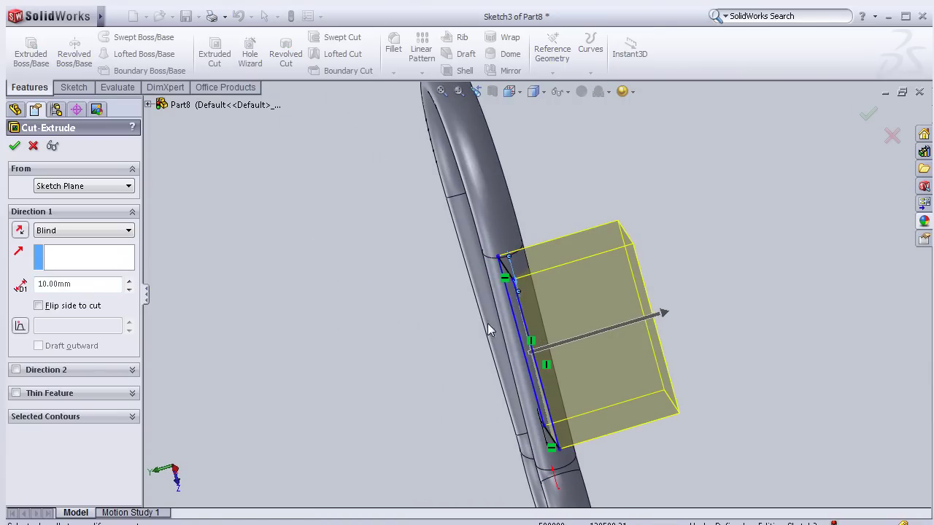
{"action": "left_click", "coordinate": [16, 371]}
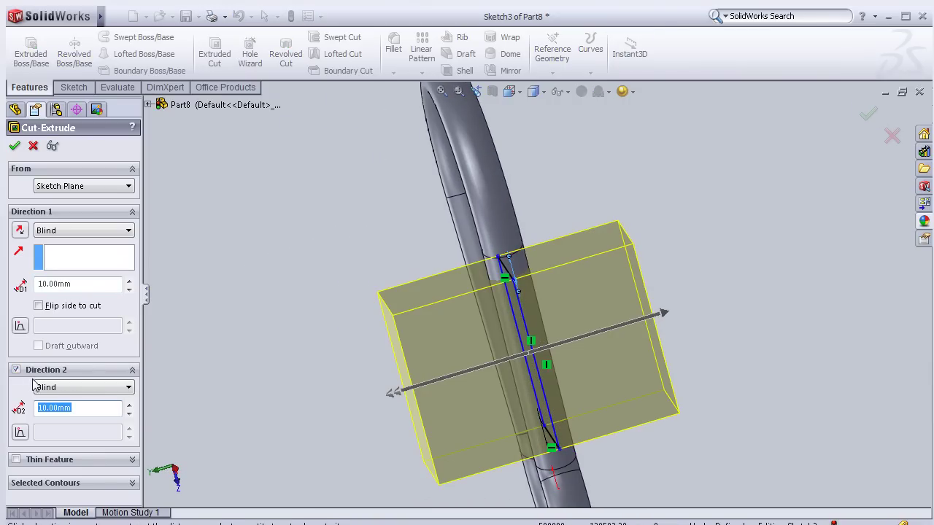
{"action": "left_click", "coordinate": [16, 147]}
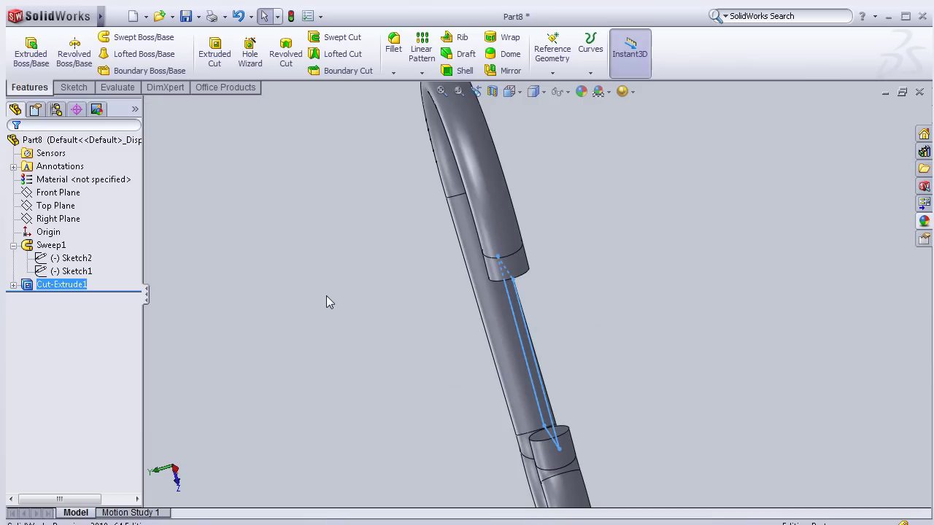
{"action": "mouse_move", "coordinate": [347, 301]}
{"action": "middle_mouse_down"}
{"action": "mouse_move", "coordinate": [435, 243]}
{"action": "mouse_move", "coordinate": [406, 267]}
{"action": "mouse_move", "coordinate": [362, 279]}
{"action": "middle_mouse_up"}
{"action": "mouse_move", "coordinate": [354, 341]}
{"action": "middle_mouse_down"}
{"action": "mouse_move", "coordinate": [365, 340]}
{"action": "mouse_move", "coordinate": [319, 344]}
{"action": "mouse_move", "coordinate": [358, 285]}
{"action": "mouse_move", "coordinate": [371, 321]}
{"action": "mouse_move", "coordinate": [265, 335]}
{"action": "mouse_move", "coordinate": [305, 384]}
{"action": "mouse_move", "coordinate": [385, 376]}
{"action": "mouse_move", "coordinate": [370, 350]}
{"action": "mouse_move", "coordinate": [319, 350]}
{"action": "mouse_move", "coordinate": [327, 351]}
{"action": "middle_mouse_up"}
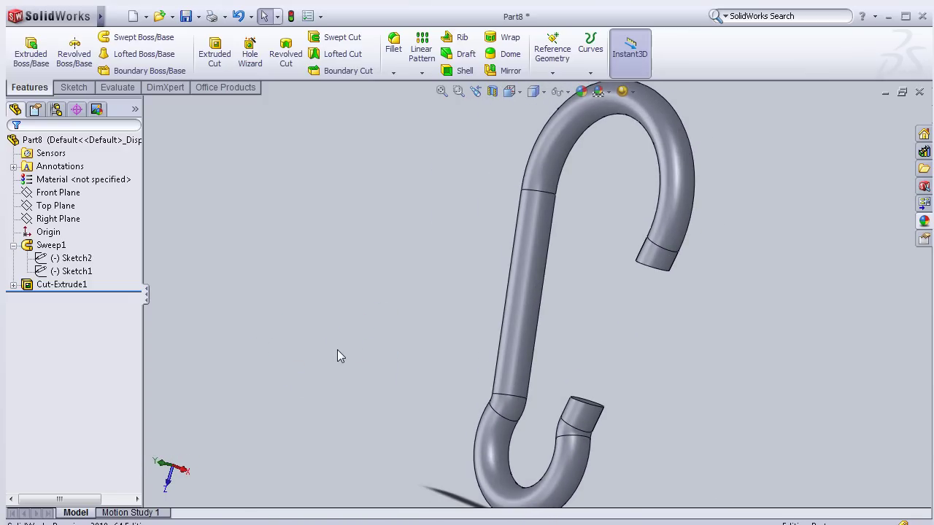
{"action": "mouse_move", "coordinate": [447, 381]}
{"action": "middle_mouse_down"}
{"action": "mouse_move", "coordinate": [484, 385]}
{"action": "mouse_move", "coordinate": [485, 407]}
{"action": "middle_mouse_up"}
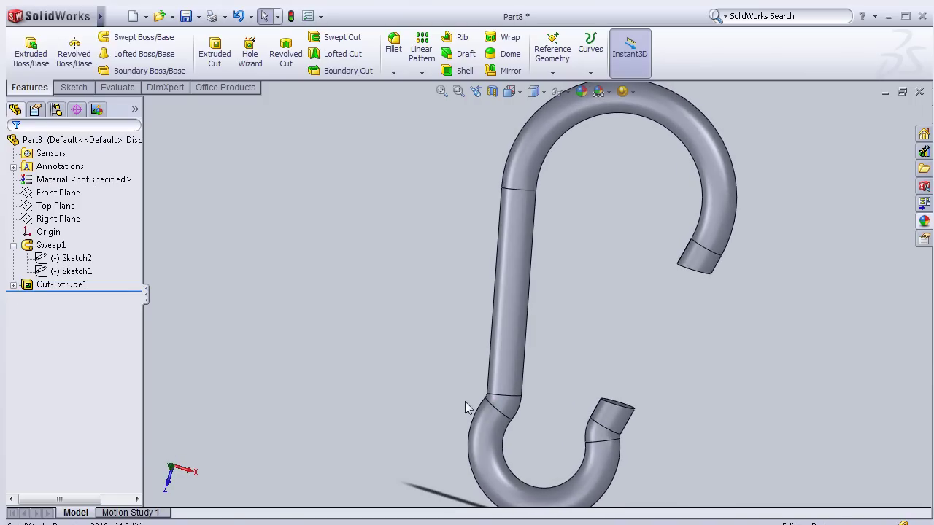
{"action": "left_click", "coordinate": [13, 285]}
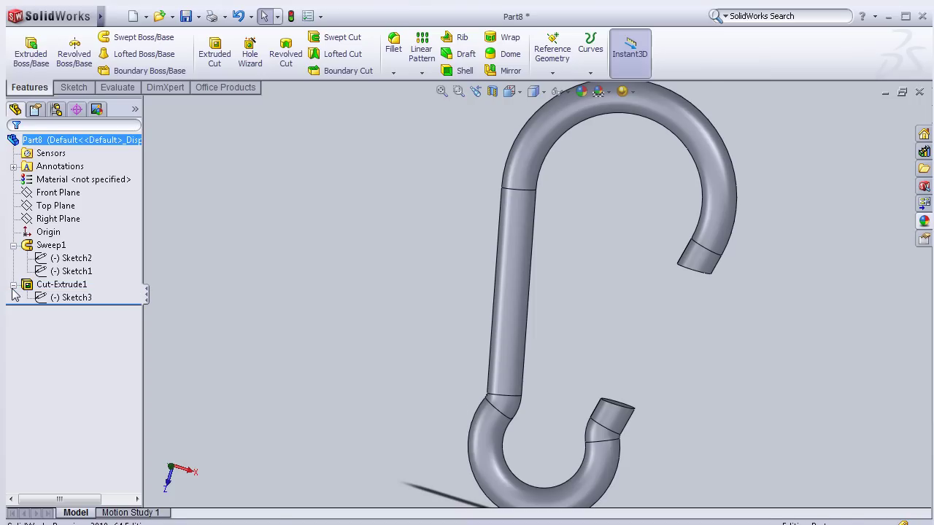
- Edit Sketch3 face-on and set the bottom edge's offset from the lower seam to 3 mm
{"action": "left_click", "coordinate": [73, 298]}
{"action": "left_click", "coordinate": [98, 256]}
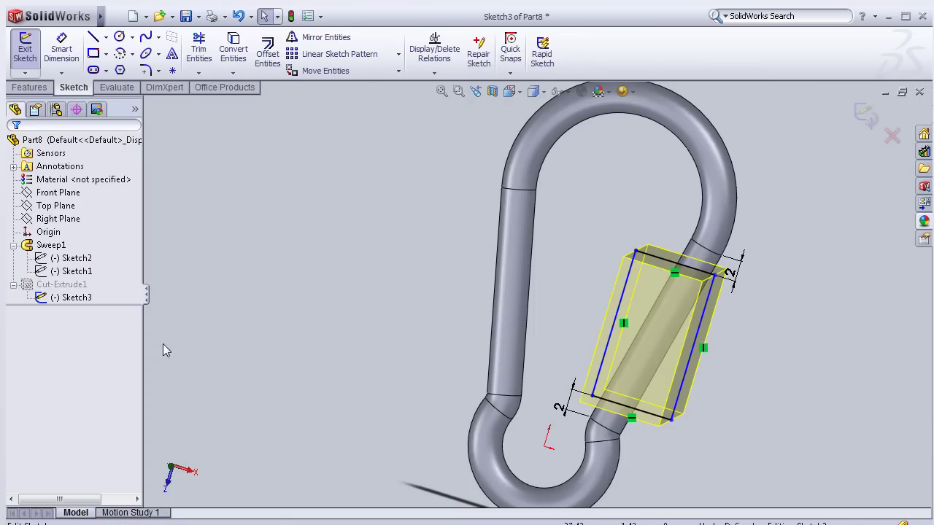
{"action": "key", "text": "space"}
{"action": "double_click", "coordinate": [264, 265]}
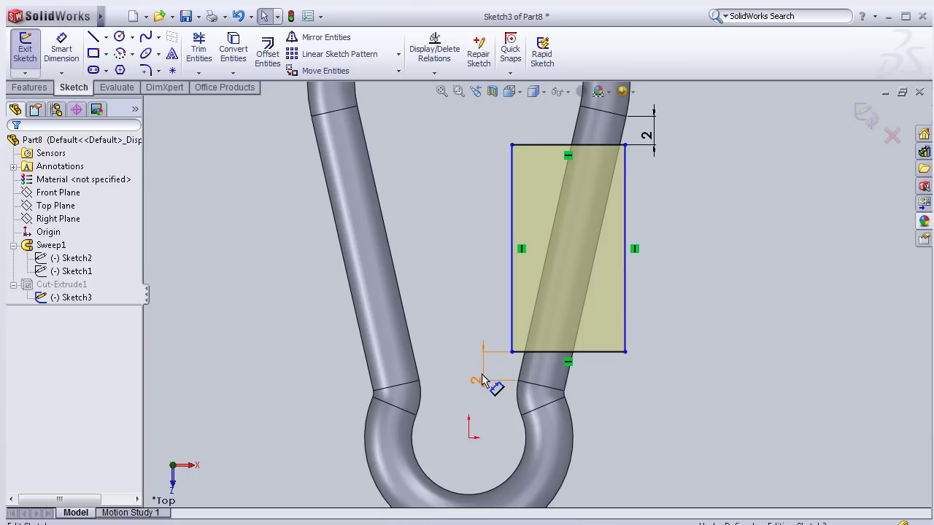
{"action": "left_click", "coordinate": [477, 380]}
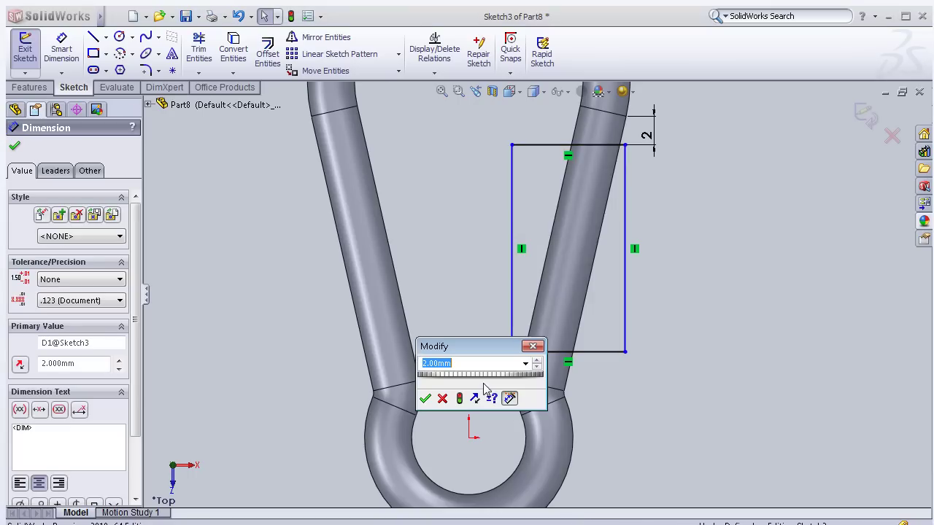
{"action": "type", "text": "4"}
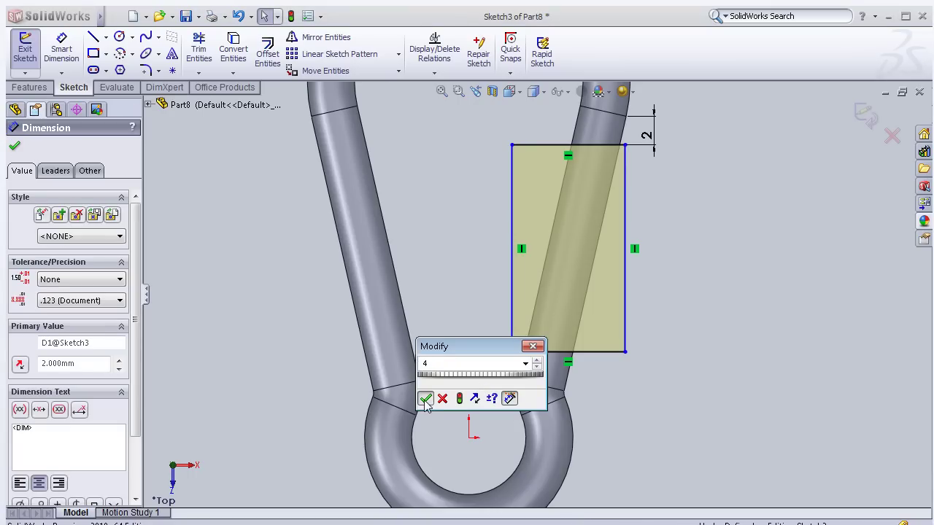
{"action": "left_click", "coordinate": [425, 399]}
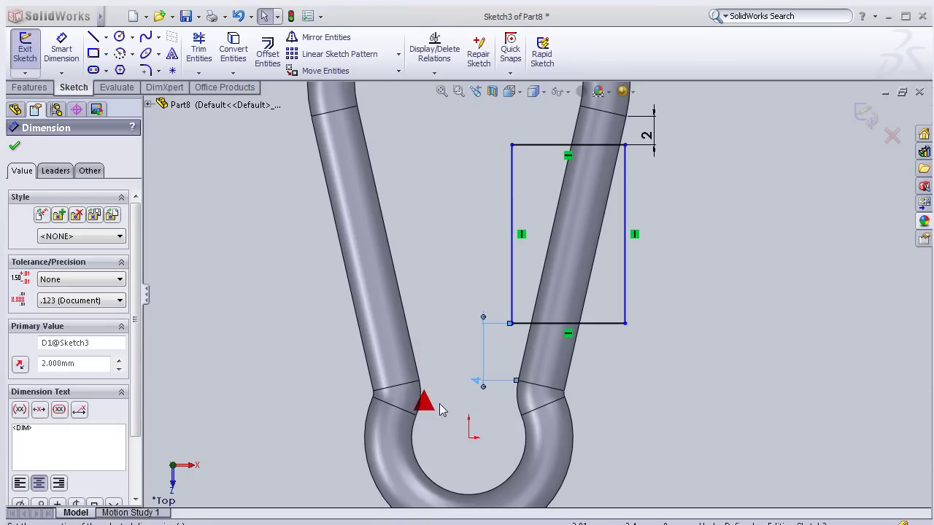
{"action": "double_click", "coordinate": [475, 385]}
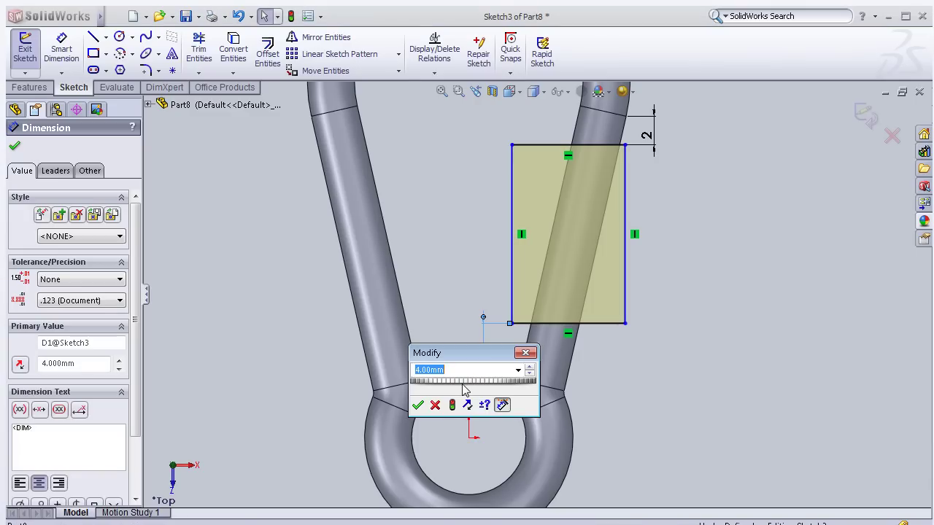
{"action": "type", "text": "3"}
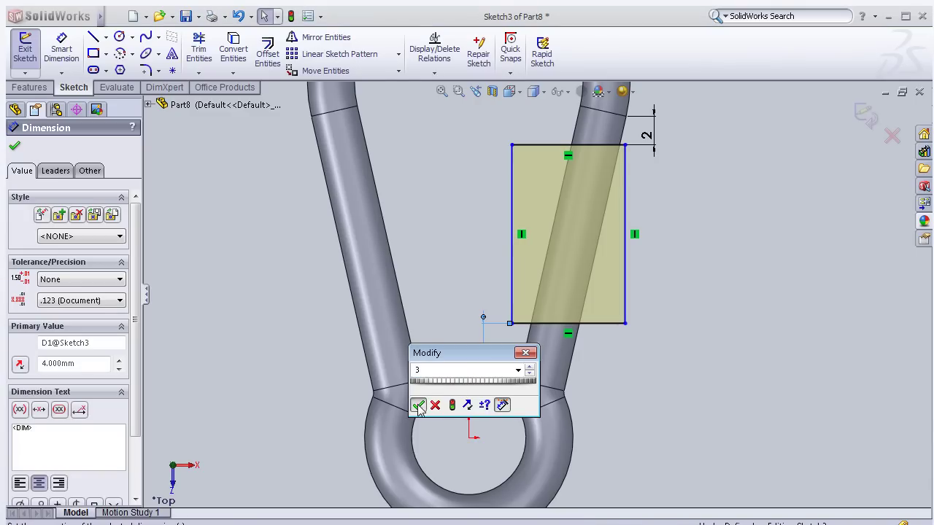
{"action": "left_click", "coordinate": [418, 406]}
{"action": "scroll", "coordinate": [655, 314], "scroll_direction": "up", "scroll_amount": 1}
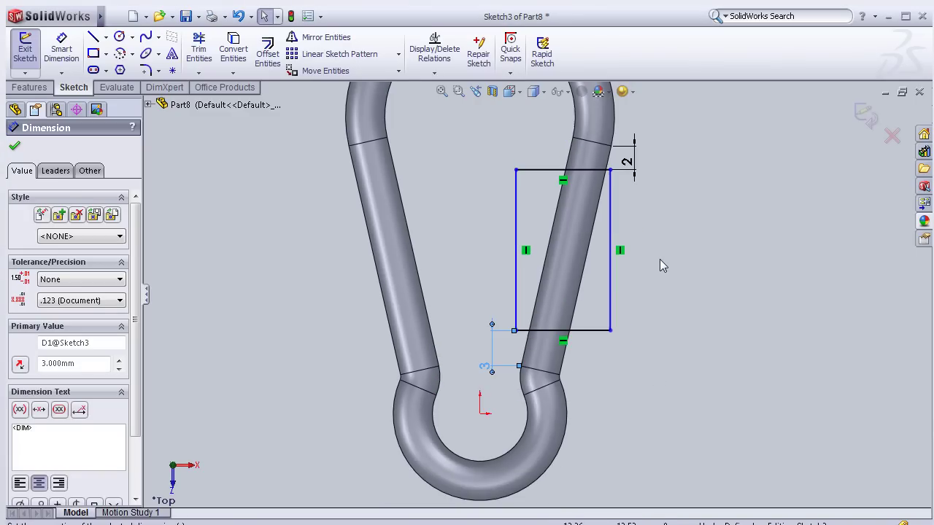
{"action": "key", "text": "Escape"}
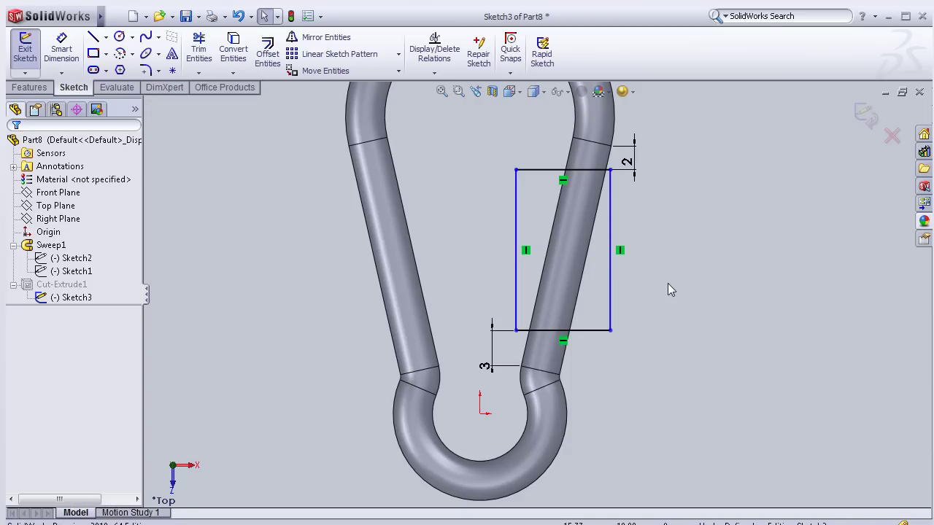
- Exit Sketch3 to rebuild the cut and review the hook in 3D
{"action": "left_click", "coordinate": [868, 124]}
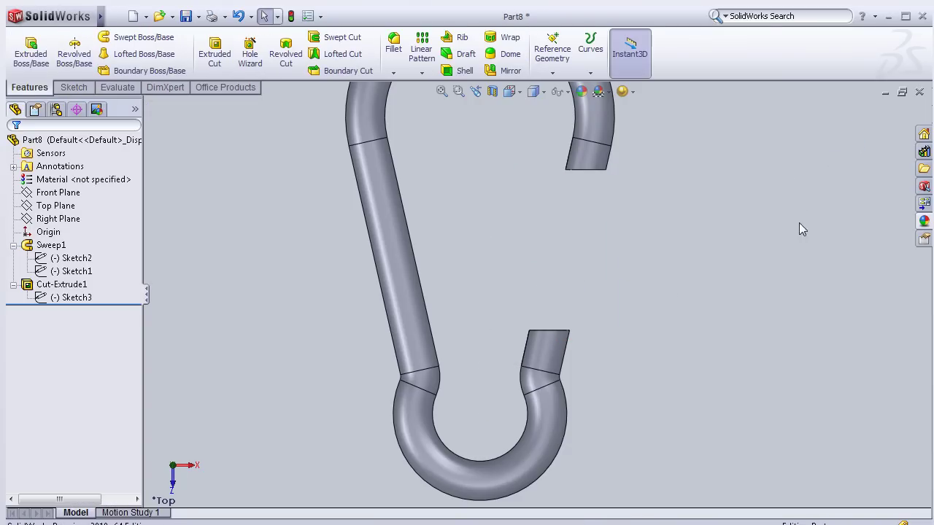
{"action": "mouse_move", "coordinate": [754, 250]}
{"action": "middle_mouse_down"}
{"action": "mouse_move", "coordinate": [763, 275]}
{"action": "mouse_move", "coordinate": [736, 250]}
{"action": "mouse_move", "coordinate": [763, 248]}
{"action": "mouse_move", "coordinate": [747, 265]}
{"action": "middle_mouse_up"}
{"action": "left_click", "coordinate": [44, 300]}
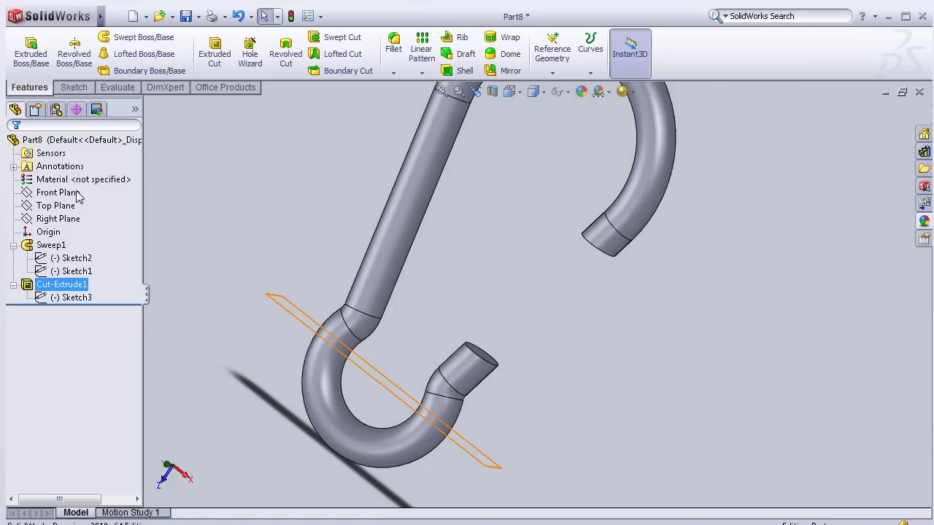
{"action": "left_click", "coordinate": [72, 208]}
- Start a sketch on the Right Plane, viewed Normal To and zoomed onto the tube
{"action": "left_click", "coordinate": [73, 219]}
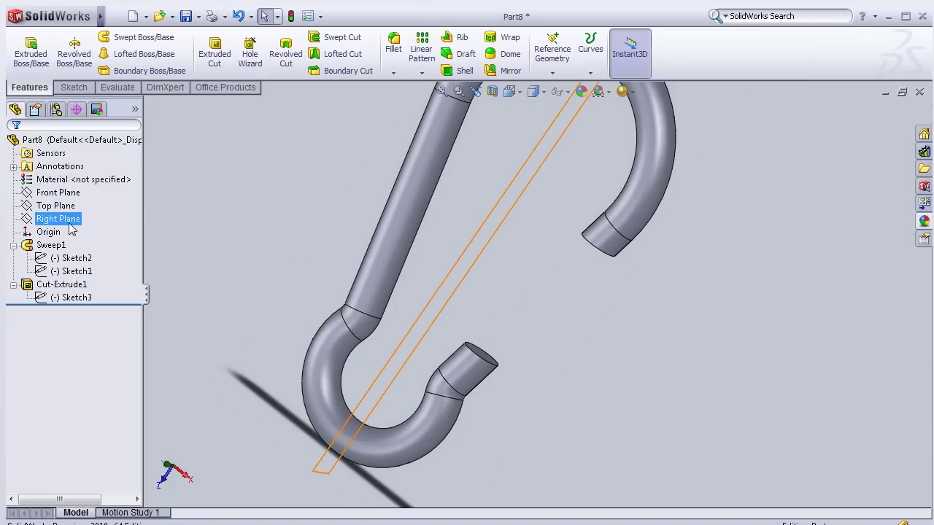
{"action": "left_click", "coordinate": [81, 202]}
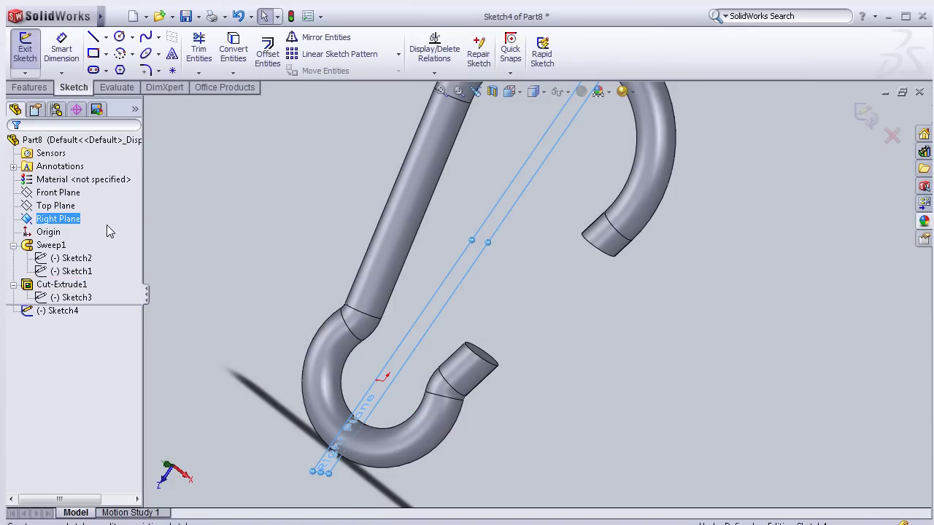
{"action": "key", "text": "space"}
{"action": "left_click", "coordinate": [201, 329]}
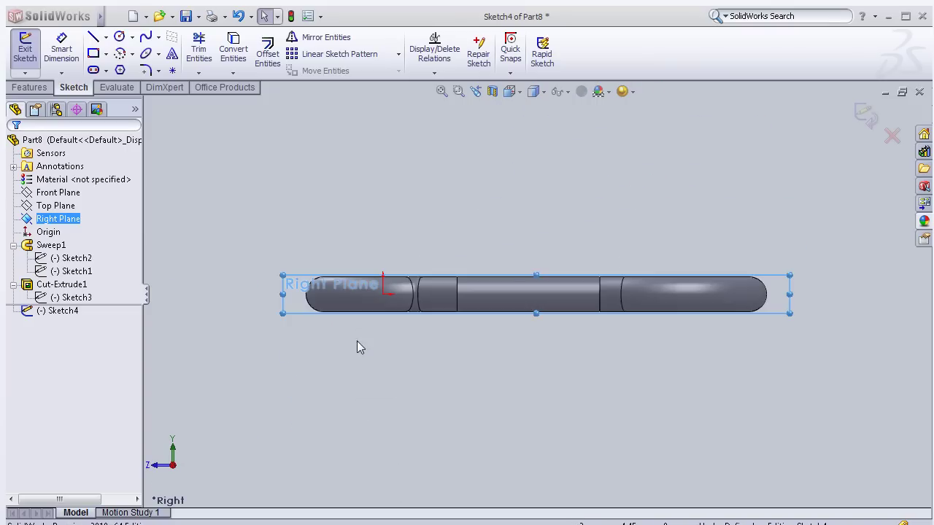
{"action": "scroll", "coordinate": [550, 333], "scroll_direction": "down", "scroll_amount": 2}
{"action": "scroll", "coordinate": [503, 279], "scroll_direction": "down", "scroll_amount": 2}
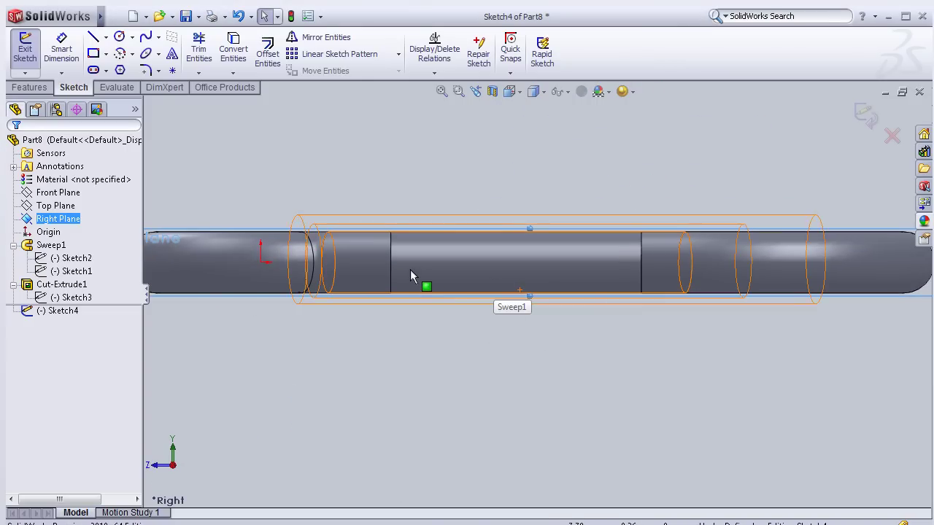
{"action": "scroll", "coordinate": [406, 268], "scroll_direction": "down", "scroll_amount": 3}
{"action": "left_click", "coordinate": [106, 36]}
- Draw a construction centerline between the tube's left and right joints
{"action": "left_click", "coordinate": [128, 70]}
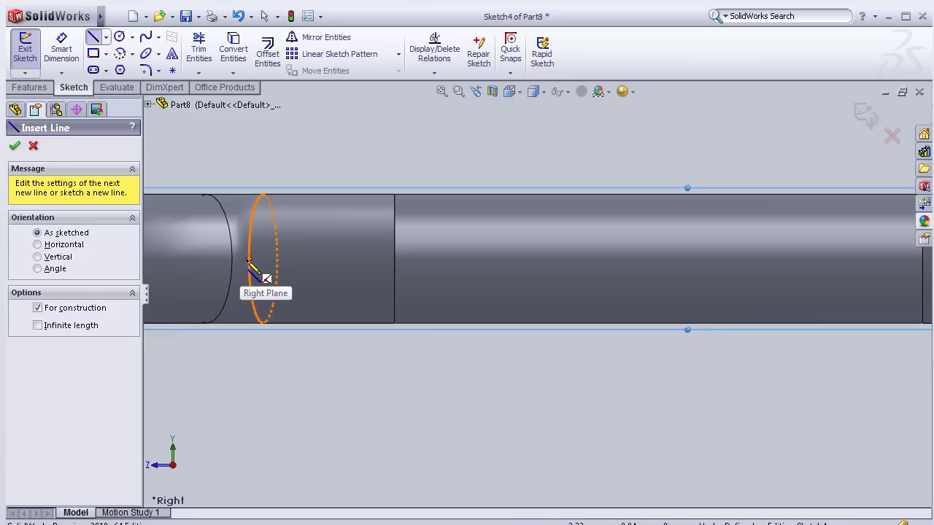
{"action": "left_click", "coordinate": [249, 259]}
{"action": "scroll", "coordinate": [883, 262], "scroll_direction": "up", "scroll_amount": 3}
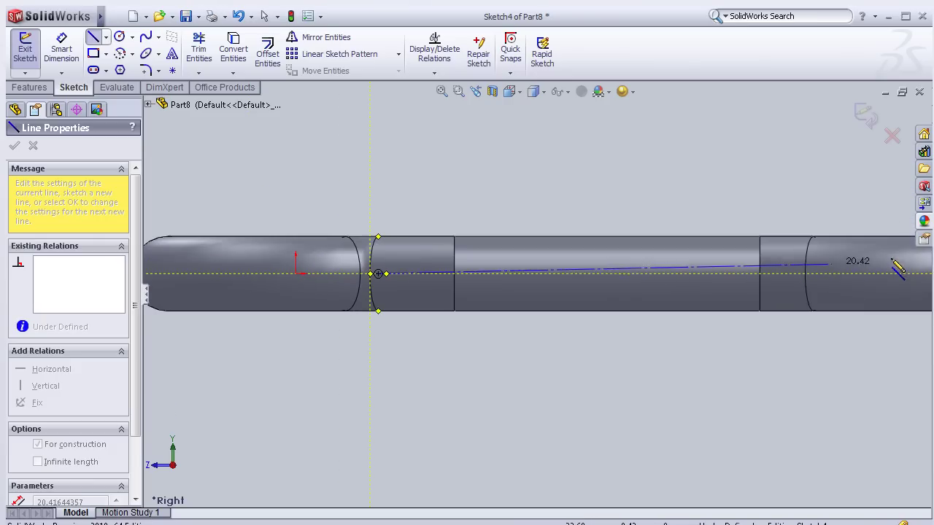
{"action": "left_click", "coordinate": [761, 274]}
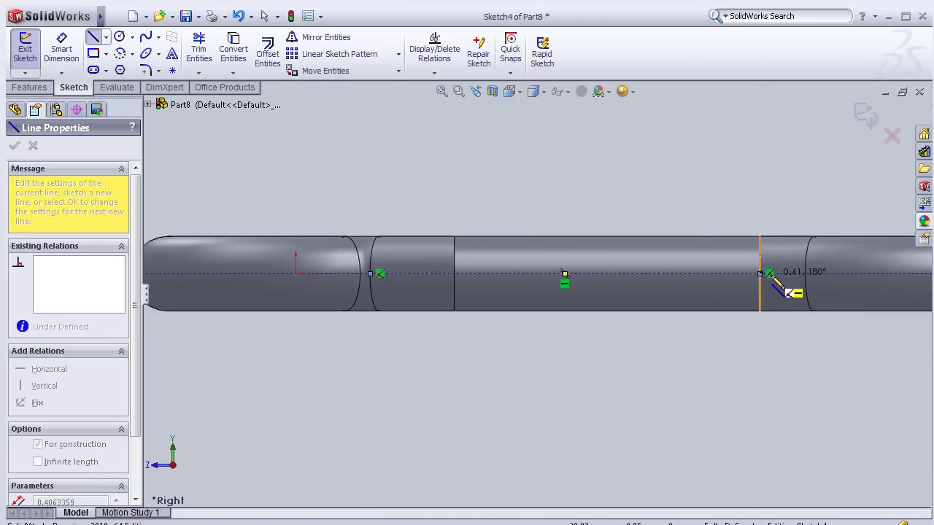
{"action": "key", "text": "Escape"}
{"action": "key", "text": "Escape"}
{"action": "scroll", "coordinate": [724, 267], "scroll_direction": "down", "scroll_amount": 2}
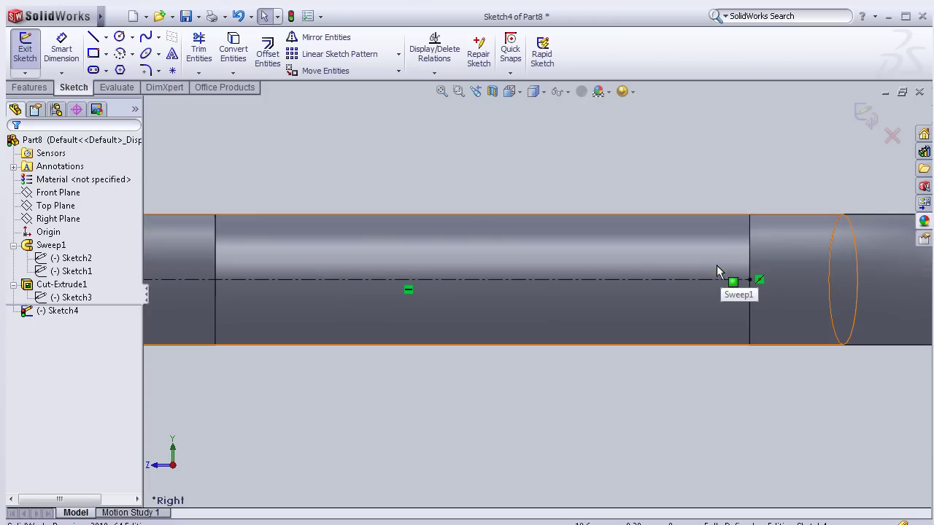
{"action": "scroll", "coordinate": [333, 231], "scroll_direction": "up", "scroll_amount": 2}
{"action": "scroll", "coordinate": [336, 224], "scroll_direction": "down", "scroll_amount": 1}
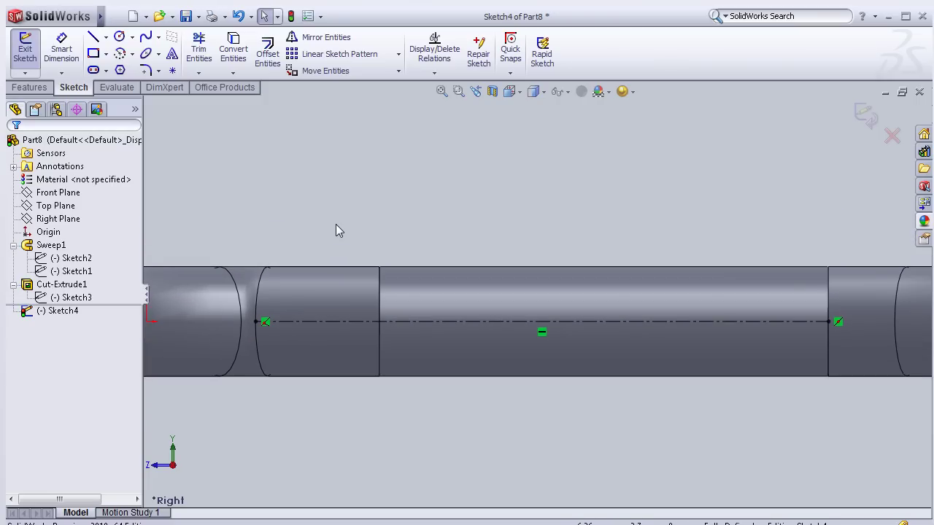
{"action": "scroll", "coordinate": [335, 226], "scroll_direction": "down", "scroll_amount": 1}
{"action": "scroll", "coordinate": [337, 228], "scroll_direction": "down", "scroll_amount": 1}
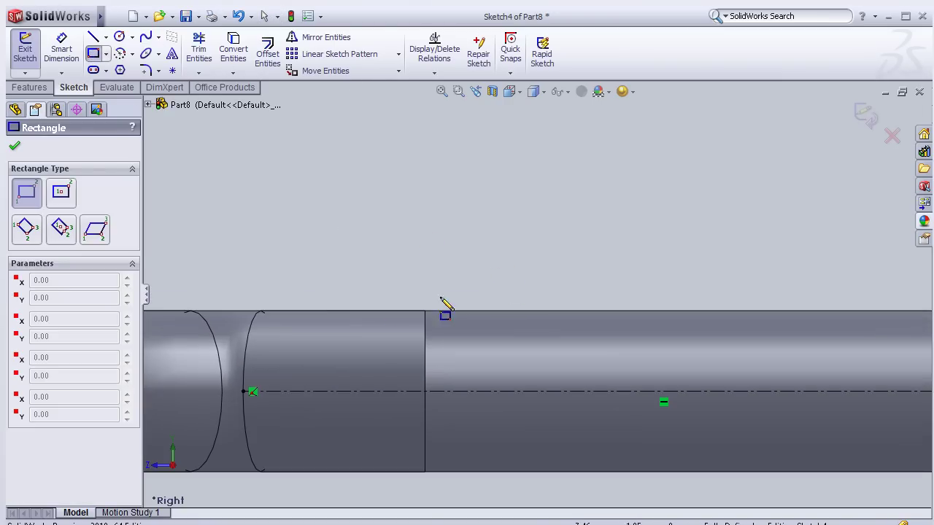
- Draw a rectangle over the straight shaft, just above the centerline
{"action": "left_click", "coordinate": [311, 283]}
{"action": "scroll", "coordinate": [805, 362], "scroll_direction": "up", "scroll_amount": 2}
{"action": "scroll", "coordinate": [918, 336], "scroll_direction": "up", "scroll_amount": 2}
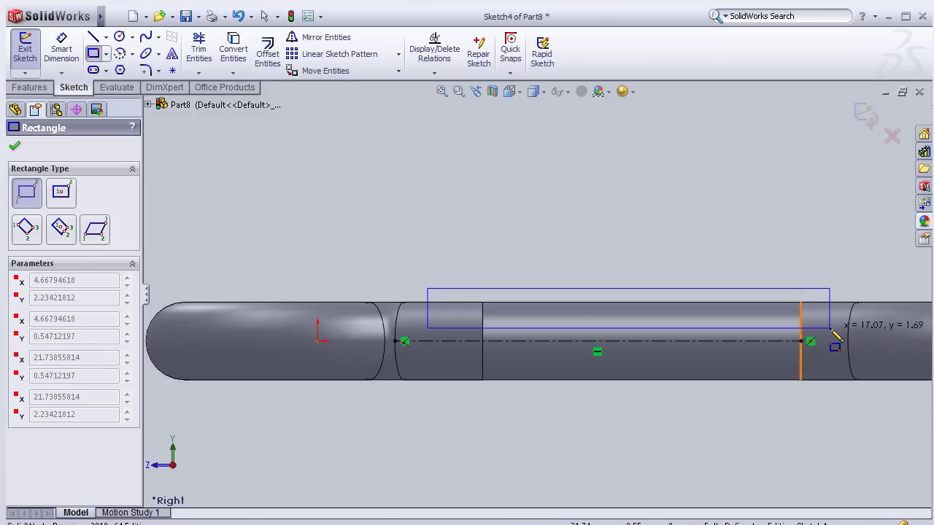
{"action": "left_click", "coordinate": [832, 331]}
{"action": "left_click", "coordinate": [831, 330]}
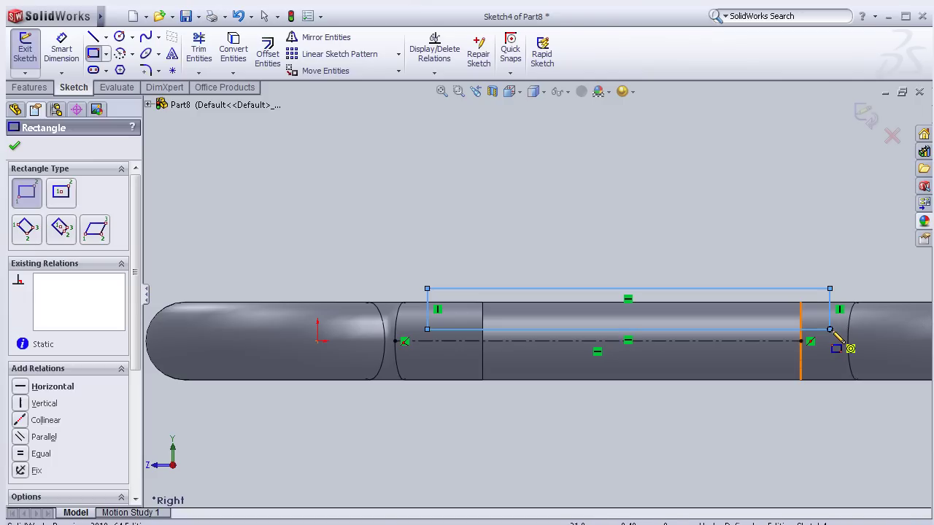
{"action": "middle_click_drag", "start_coordinate": [683, 204], "coordinate": [664, 221], "text": "ctrl"}
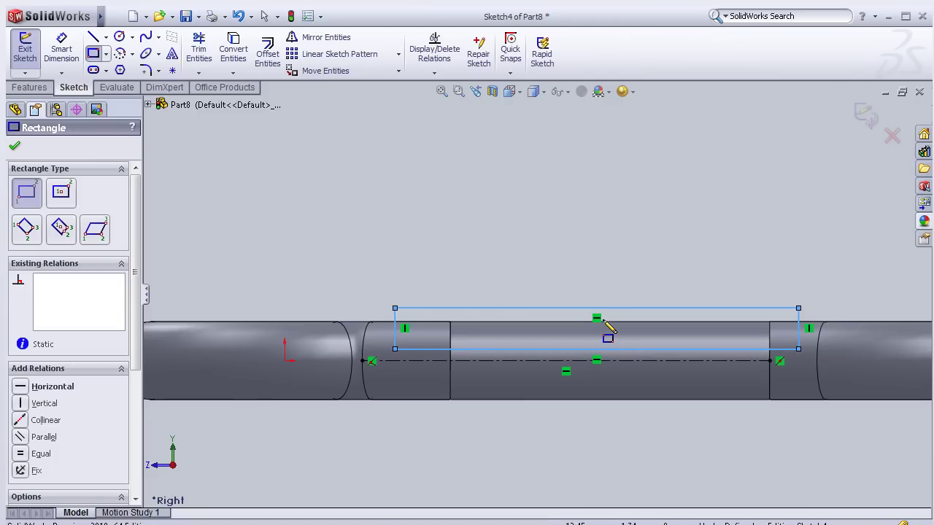
{"action": "scroll", "coordinate": [614, 328], "scroll_direction": "down", "scroll_amount": 1}
- Dimension the rectangle's bottom edge 0.750 above the centerline
{"action": "left_click", "coordinate": [61, 49]}
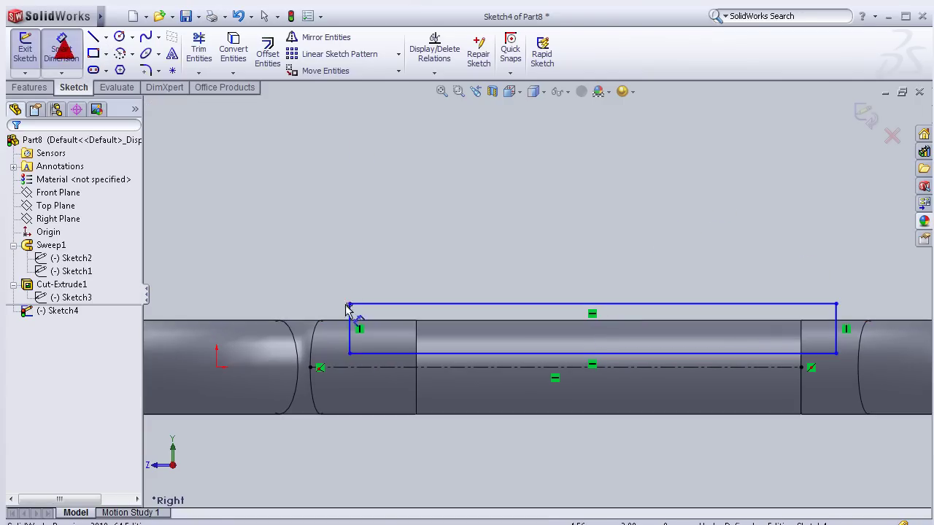
{"action": "left_click", "coordinate": [372, 354]}
{"action": "left_click", "coordinate": [372, 367]}
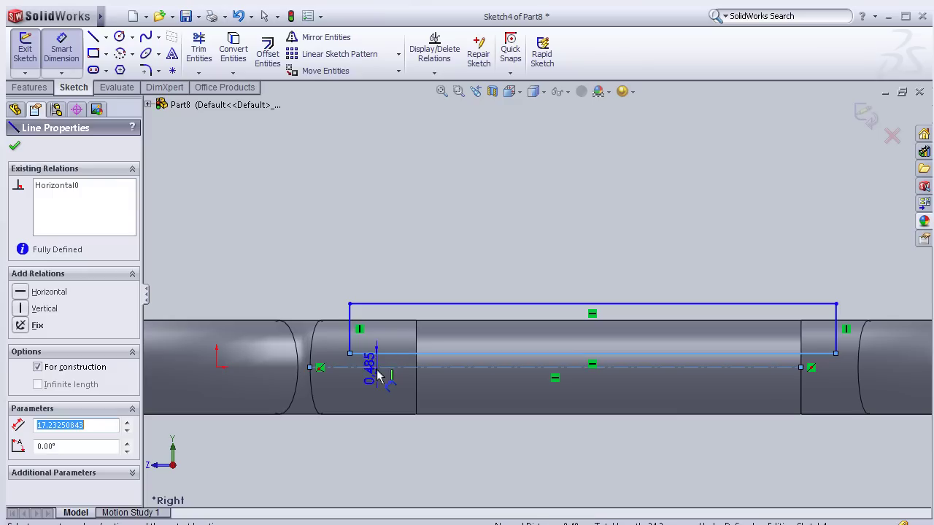
{"action": "left_click", "coordinate": [261, 359]}
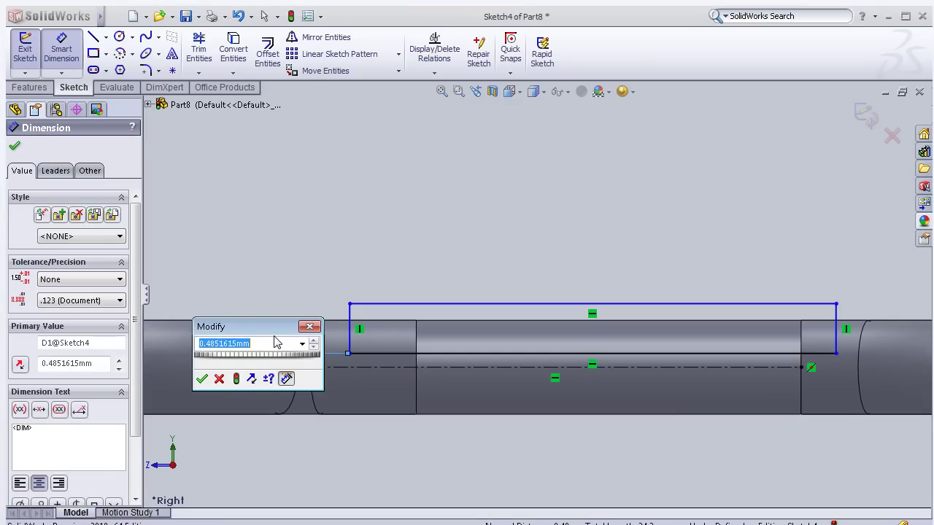
{"action": "type", "text": "1"}
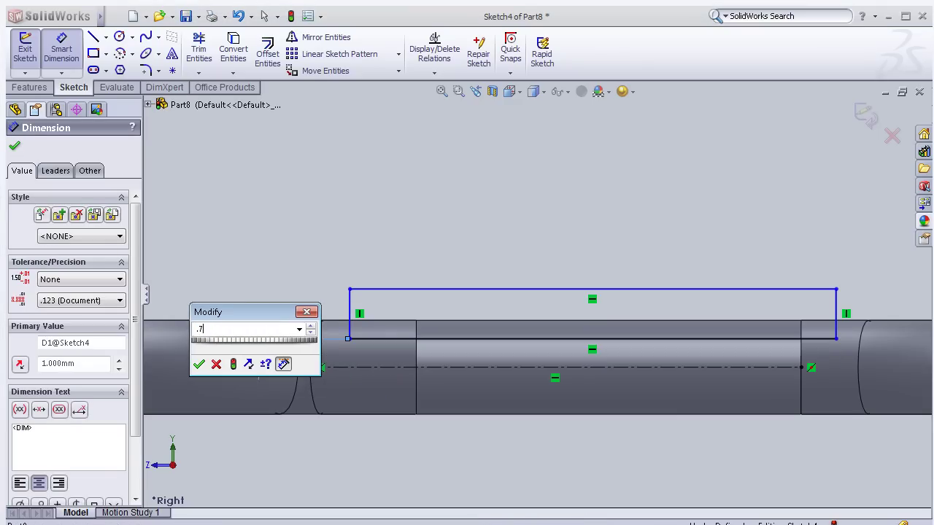
{"action": "left_click", "coordinate": [200, 366]}
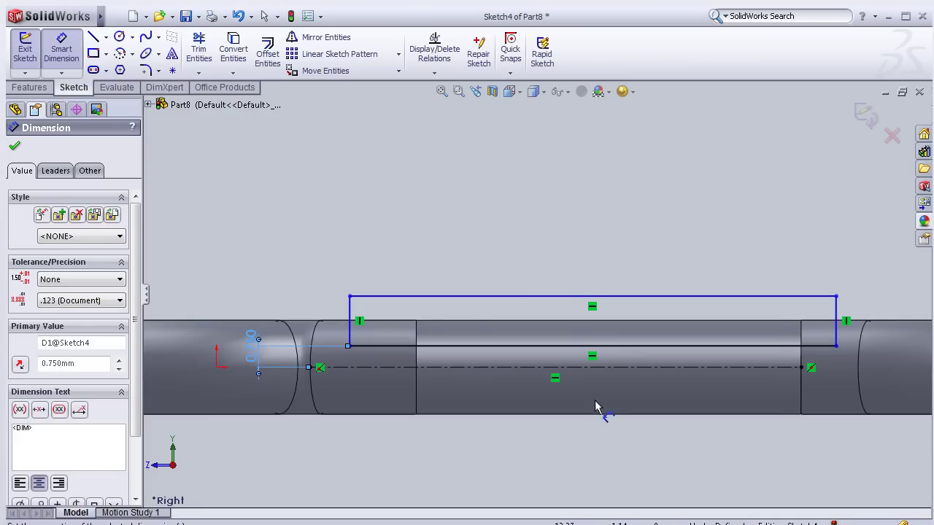
{"action": "scroll", "coordinate": [577, 401], "scroll_direction": "up", "scroll_amount": 1}
{"action": "scroll", "coordinate": [577, 398], "scroll_direction": "down", "scroll_amount": 1}
{"action": "scroll", "coordinate": [577, 396], "scroll_direction": "down", "scroll_amount": 1}
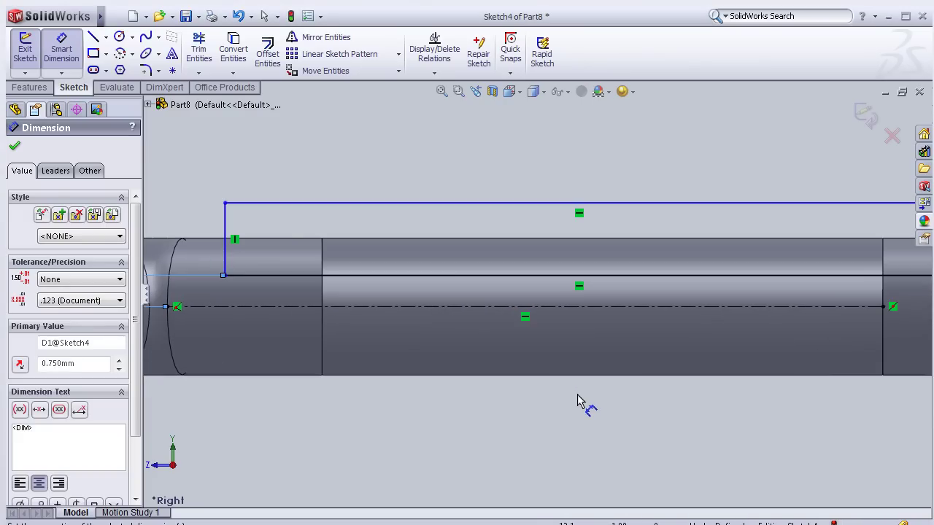
{"action": "scroll", "coordinate": [577, 394], "scroll_direction": "up", "scroll_amount": 1}
{"action": "scroll", "coordinate": [577, 394], "scroll_direction": "up", "scroll_amount": 1}
{"action": "scroll", "coordinate": [629, 338], "scroll_direction": "down", "scroll_amount": 1}
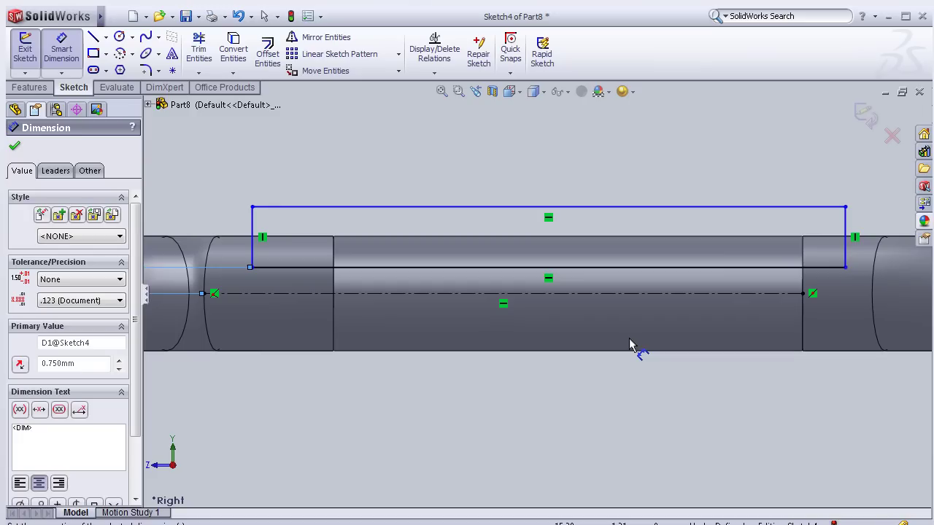
- Dimension the rectangle's left end 1 mm from the tube's left edge
{"action": "left_click", "coordinate": [63, 53]}
{"action": "left_click", "coordinate": [217, 243]}
{"action": "left_click", "coordinate": [252, 219]}
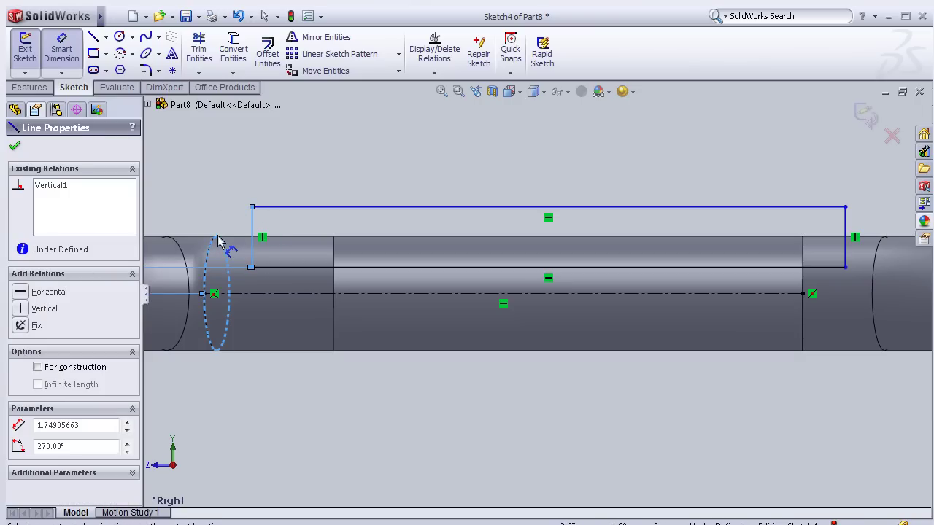
{"action": "key", "text": "Escape"}
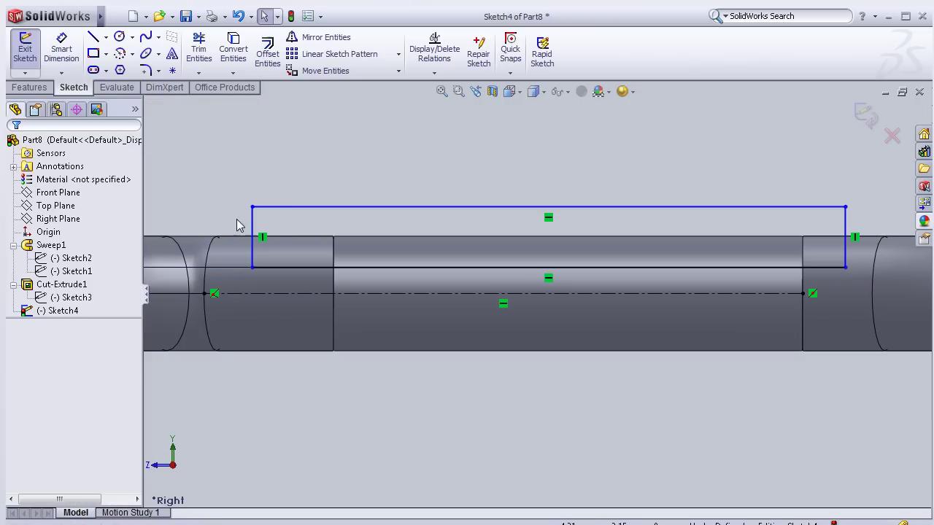
{"action": "scroll", "coordinate": [219, 215], "scroll_direction": "down", "scroll_amount": 2}
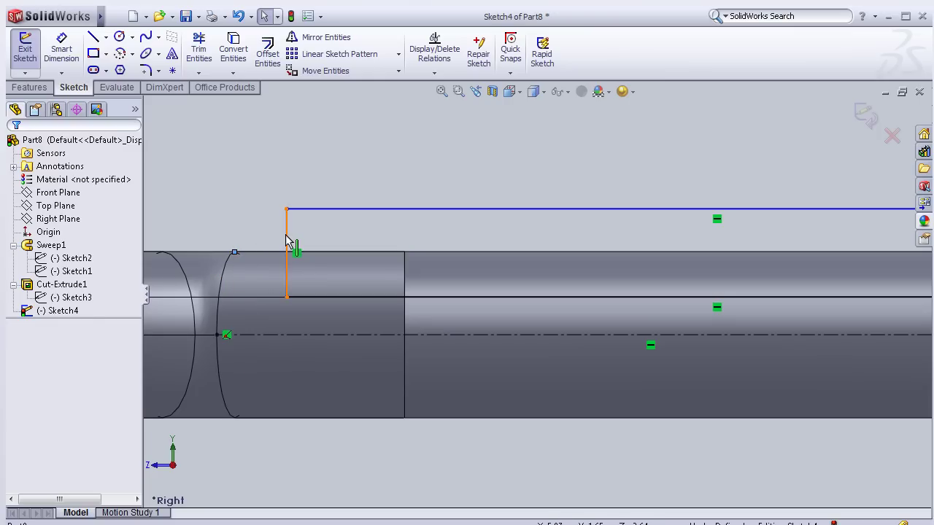
{"action": "left_click", "coordinate": [286, 216]}
{"action": "left_click", "coordinate": [69, 47]}
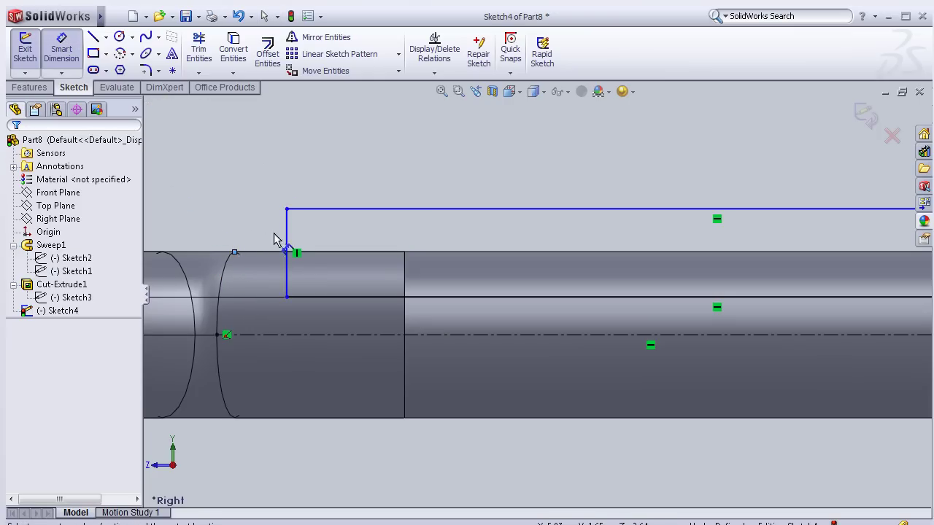
{"action": "left_click", "coordinate": [295, 244]}
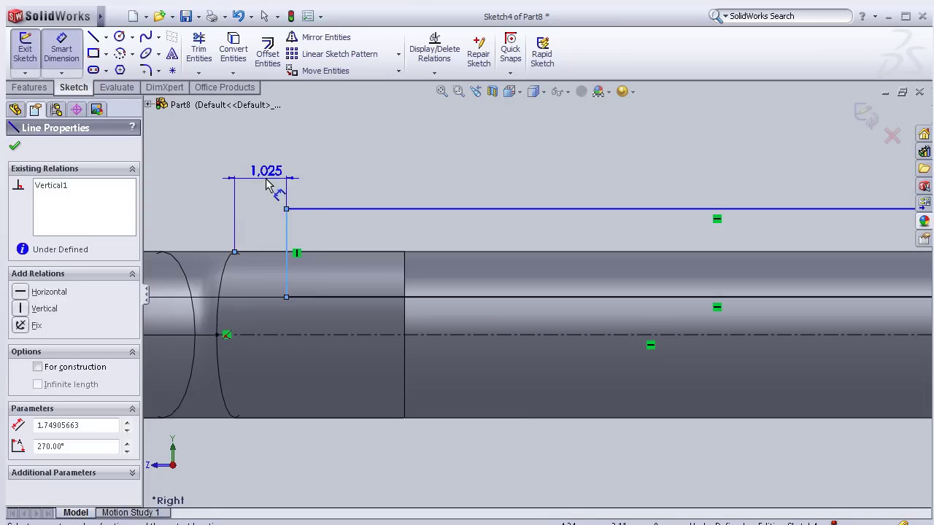
{"action": "left_click", "coordinate": [262, 182]}
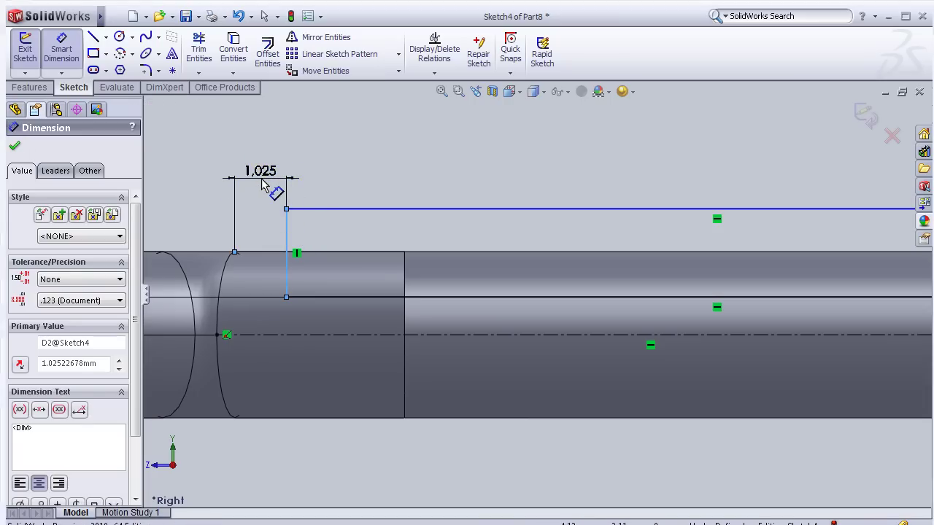
{"action": "type", "text": "1"}
{"action": "left_click", "coordinate": [203, 202]}
- Dimension the rectangle's right end 1 mm from the tube edge and start Mirror Entities
{"action": "scroll", "coordinate": [771, 255], "scroll_direction": "up", "scroll_amount": 3}
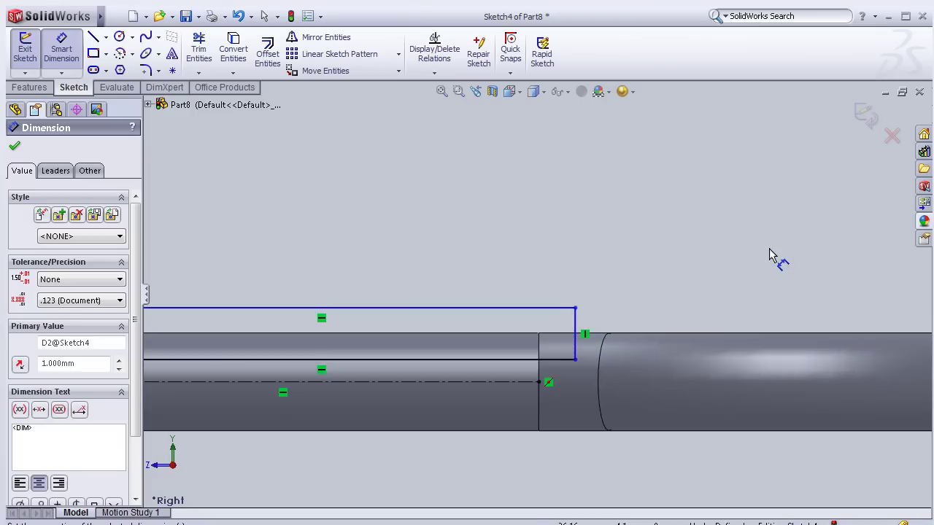
{"action": "scroll", "coordinate": [769, 255], "scroll_direction": "down", "scroll_amount": 3}
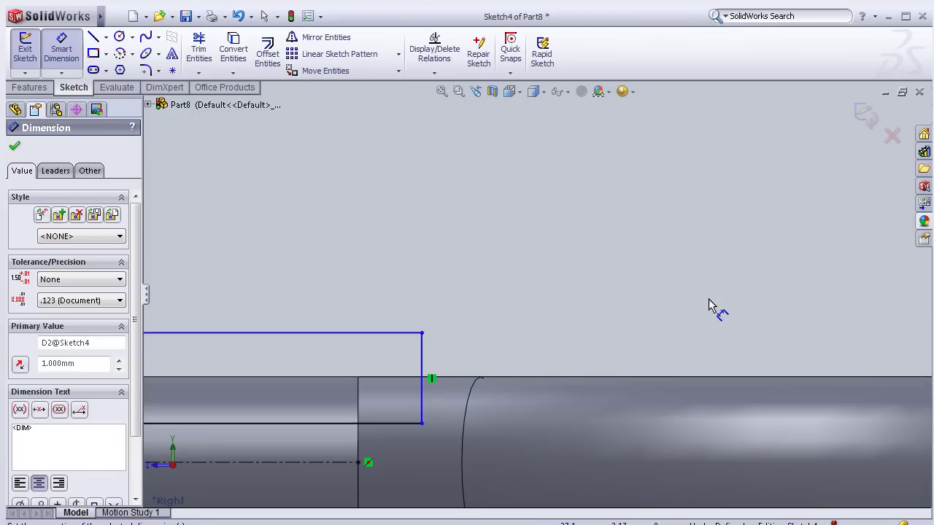
{"action": "left_click", "coordinate": [423, 360]}
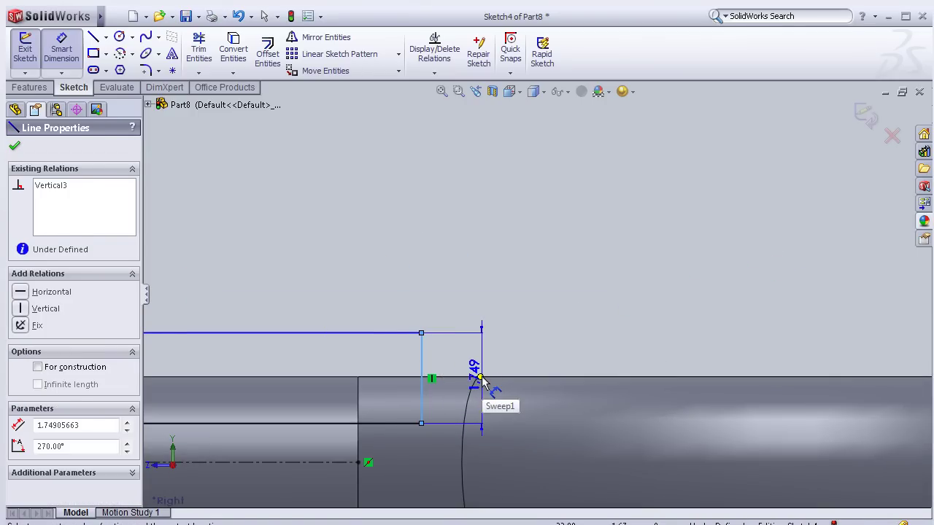
{"action": "left_click", "coordinate": [480, 378]}
{"action": "left_click", "coordinate": [459, 281]}
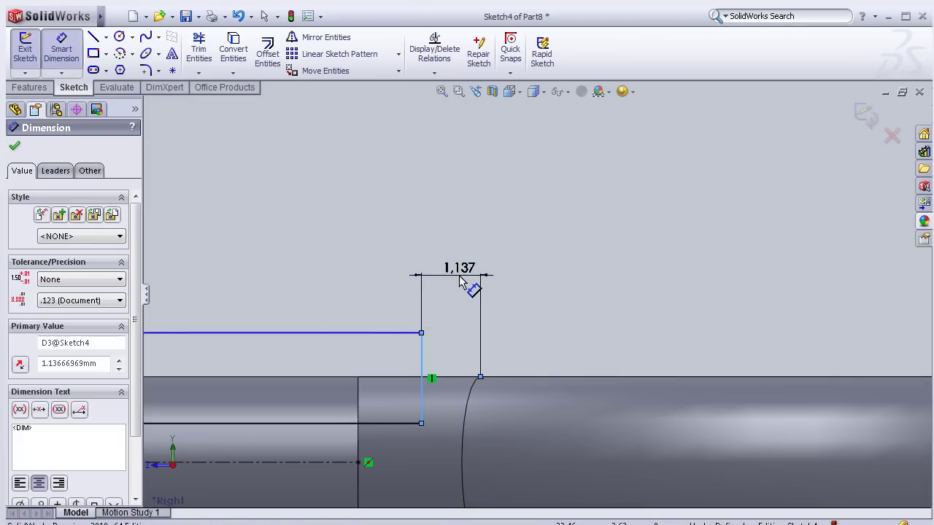
{"action": "type", "text": "1"}
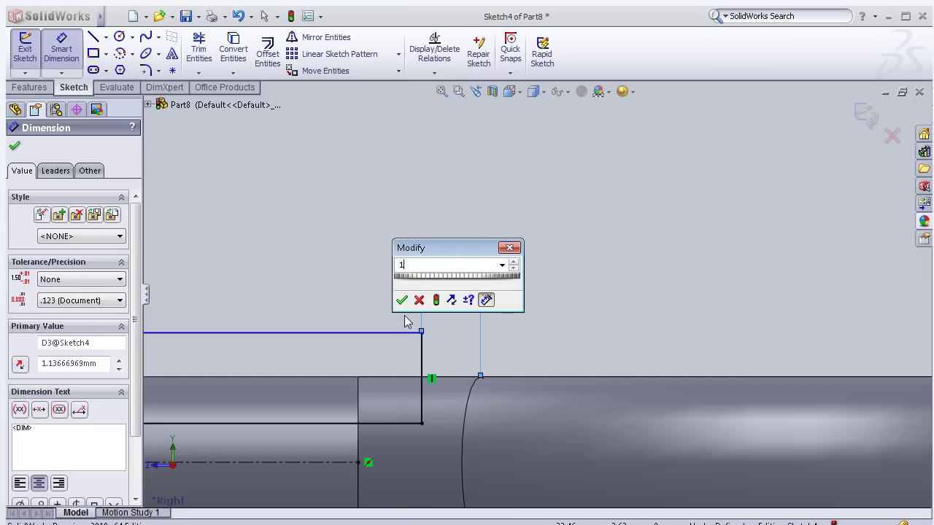
{"action": "left_click", "coordinate": [401, 299]}
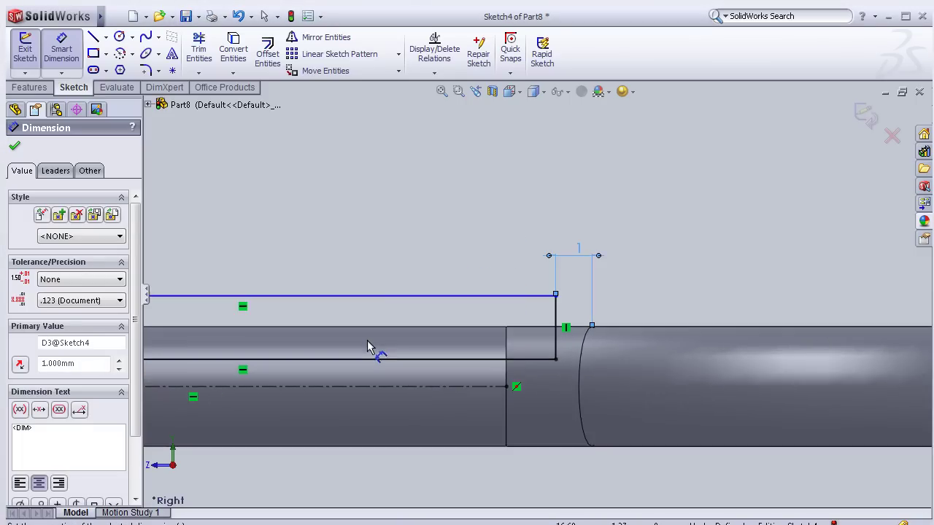
{"action": "scroll", "coordinate": [369, 347], "scroll_direction": "up", "scroll_amount": 5}
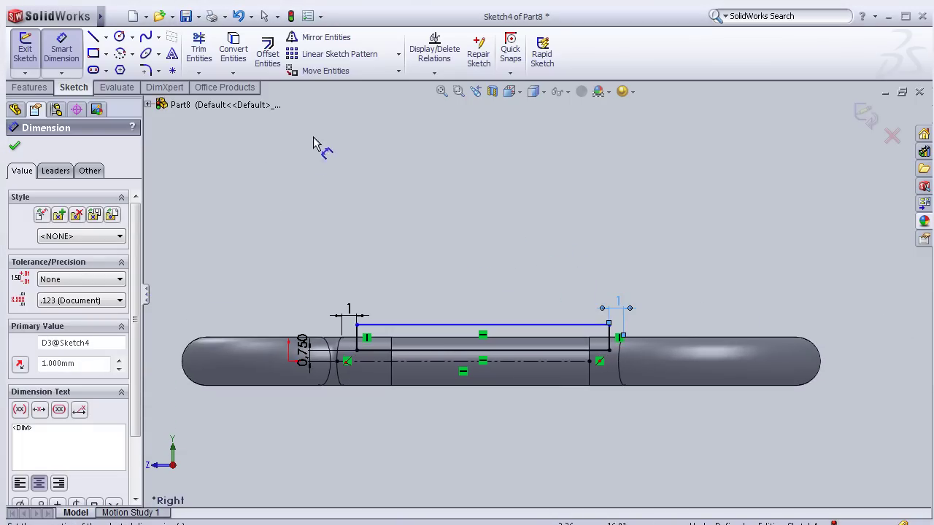
{"action": "left_click", "coordinate": [328, 37]}
{"action": "scroll", "coordinate": [392, 320], "scroll_direction": "down", "scroll_amount": 4}
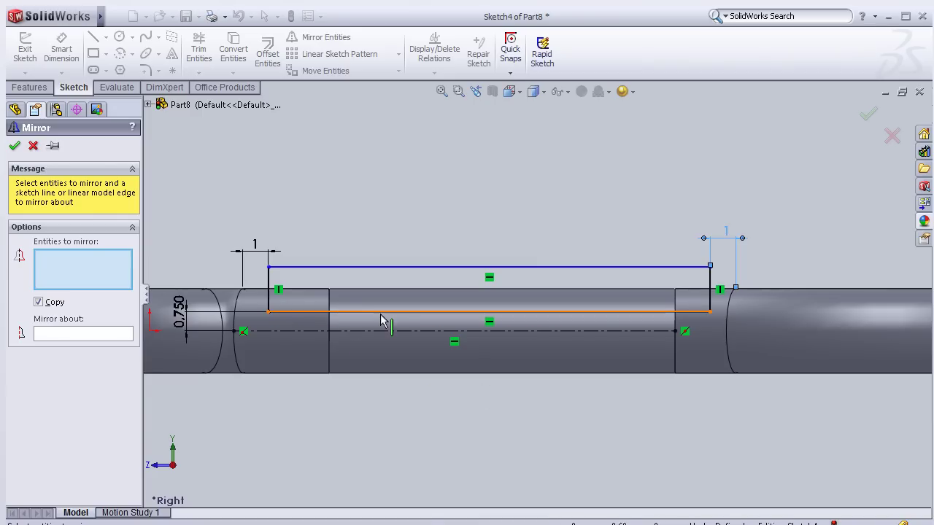
- Mirror the rectangle's four lines about the centerline to make a matching rectangle below it
{"action": "left_click", "coordinate": [382, 313]}
{"action": "left_click", "coordinate": [268, 289]}
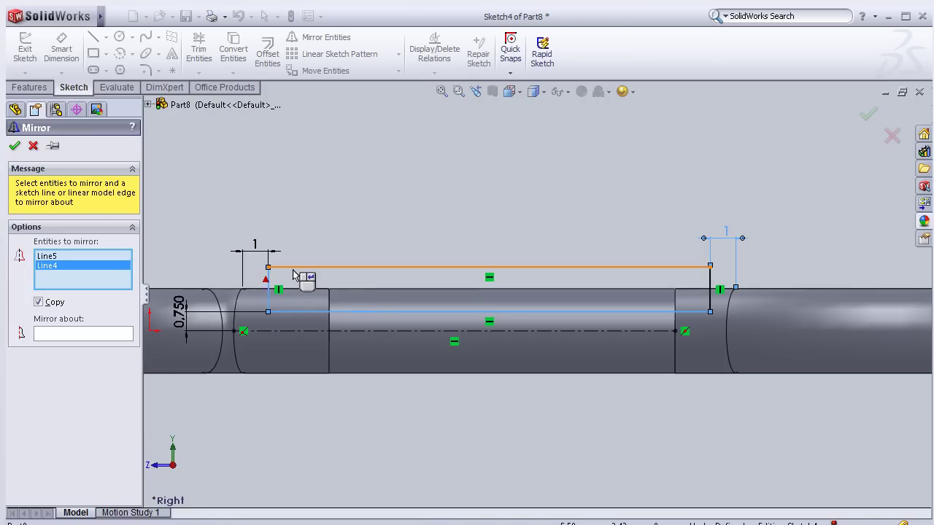
{"action": "left_click", "coordinate": [303, 267]}
{"action": "left_click", "coordinate": [711, 284]}
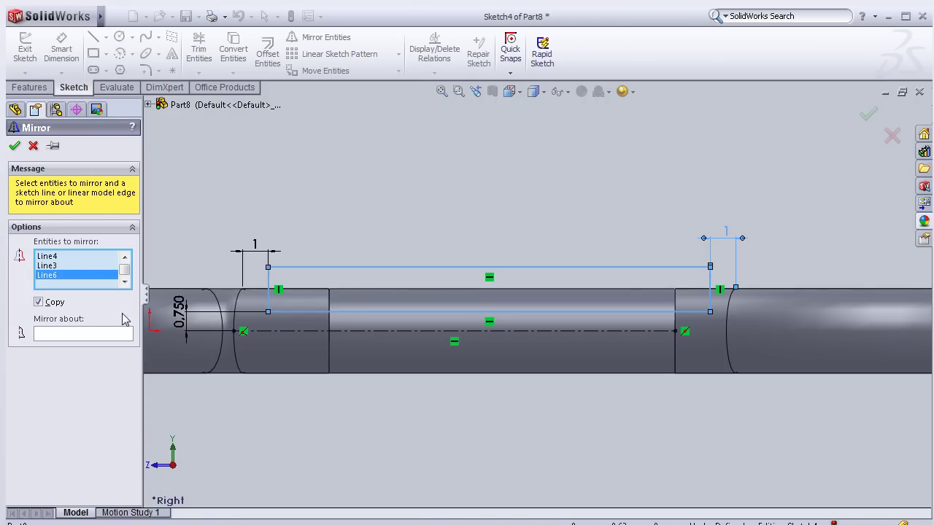
{"action": "left_click", "coordinate": [106, 333]}
{"action": "left_click", "coordinate": [420, 330]}
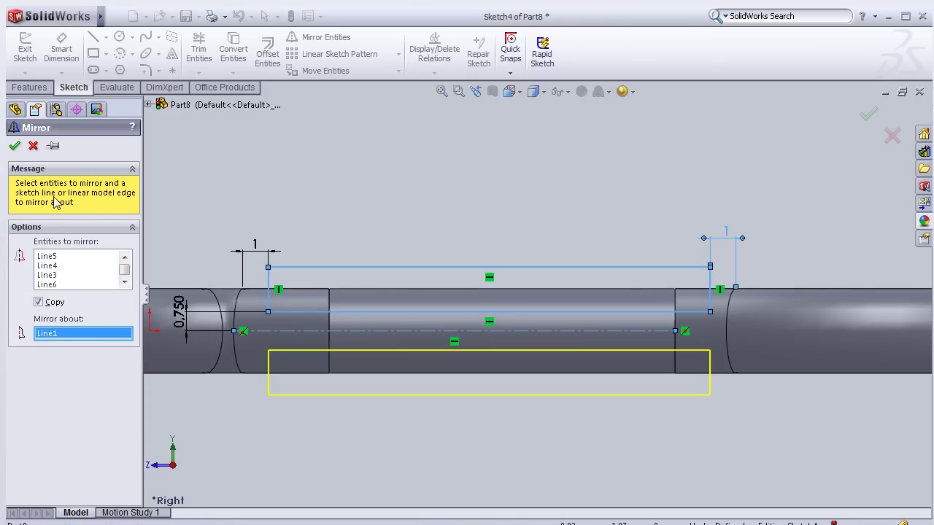
{"action": "left_click", "coordinate": [14, 146]}
{"action": "mouse_move", "coordinate": [532, 188]}
{"action": "middle_mouse_down"}
{"action": "mouse_move", "coordinate": [517, 229]}
{"action": "mouse_move", "coordinate": [532, 246]}
{"action": "middle_mouse_up"}
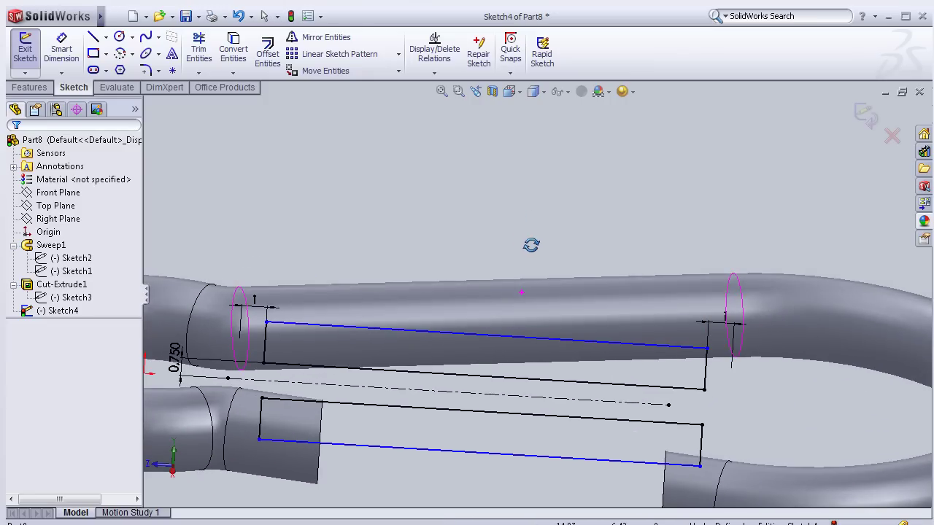
{"action": "left_click", "coordinate": [29, 86]}
- Cut-extrude Sketch4's rectangles in the reversed direction, Blind 20.00 mm, squaring off both leg ends
{"action": "left_click", "coordinate": [219, 62]}
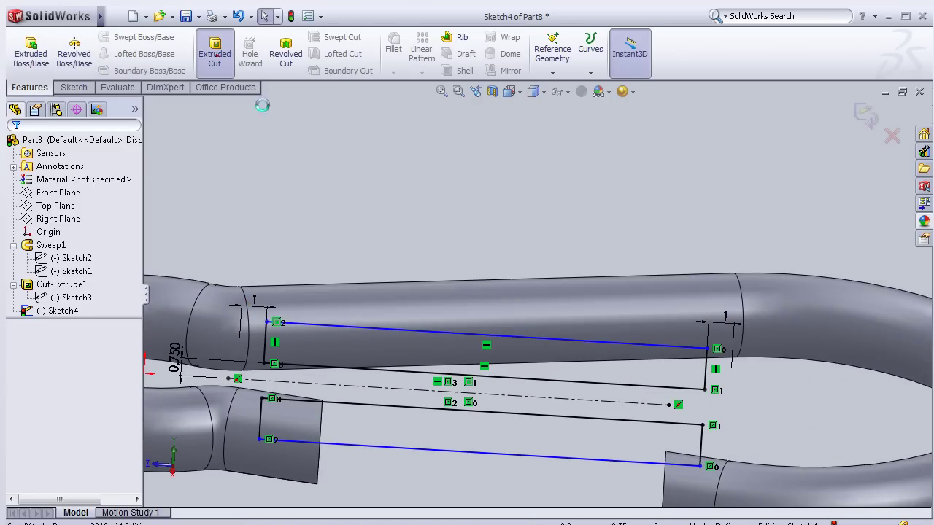
{"action": "middle_click_drag", "start_coordinate": [447, 157], "coordinate": [442, 177]}
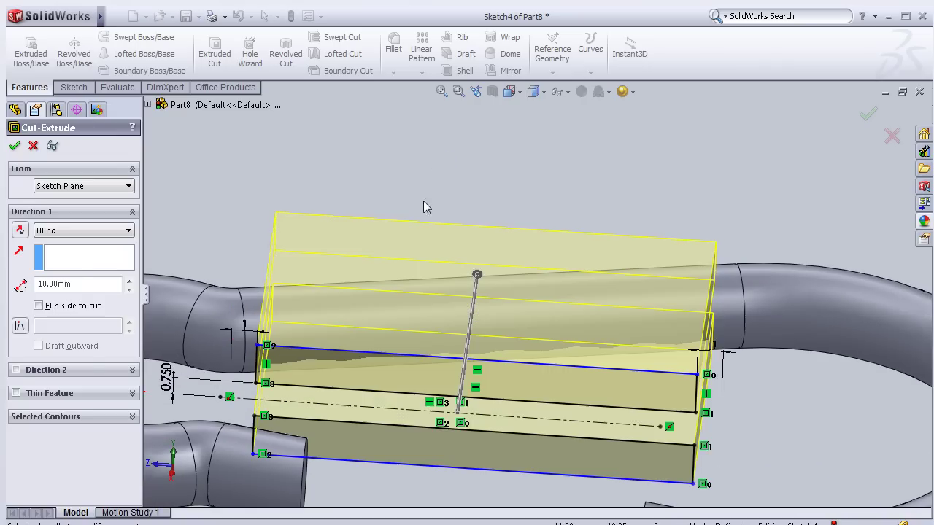
{"action": "left_click", "coordinate": [16, 370]}
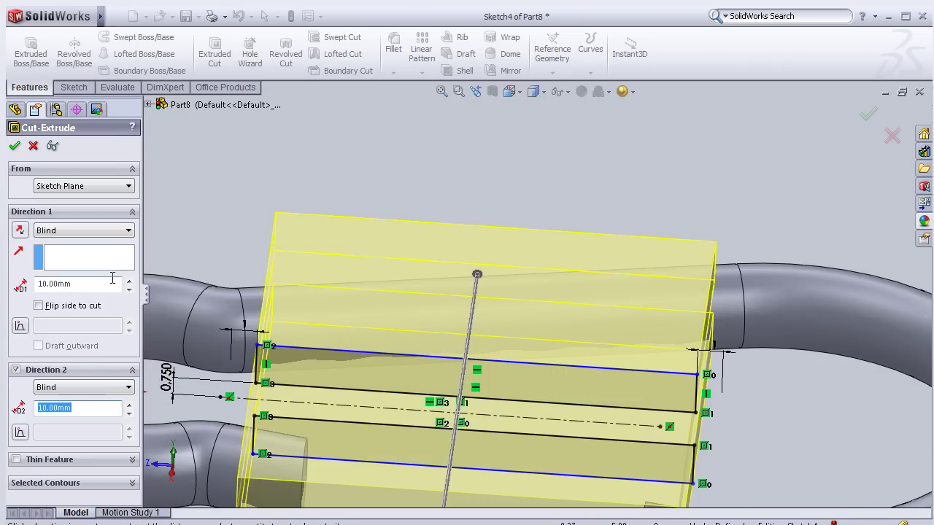
{"action": "left_click", "coordinate": [16, 370]}
{"action": "middle_click_drag", "start_coordinate": [571, 152], "coordinate": [364, 240]}
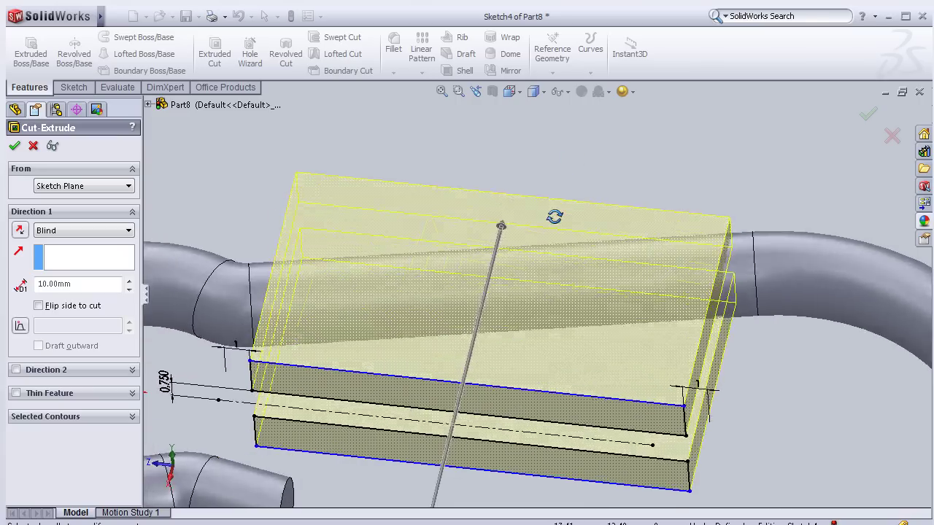
{"action": "left_click", "coordinate": [19, 231]}
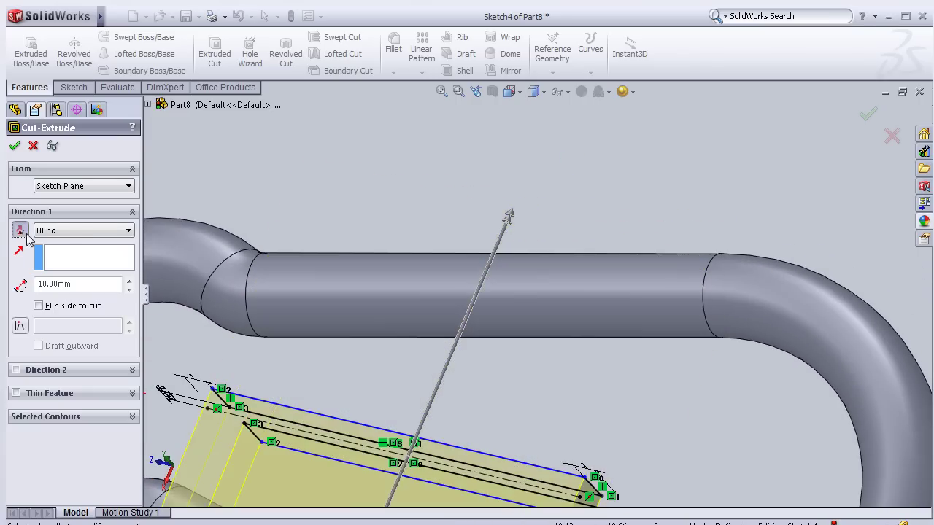
{"action": "key", "text": "f"}
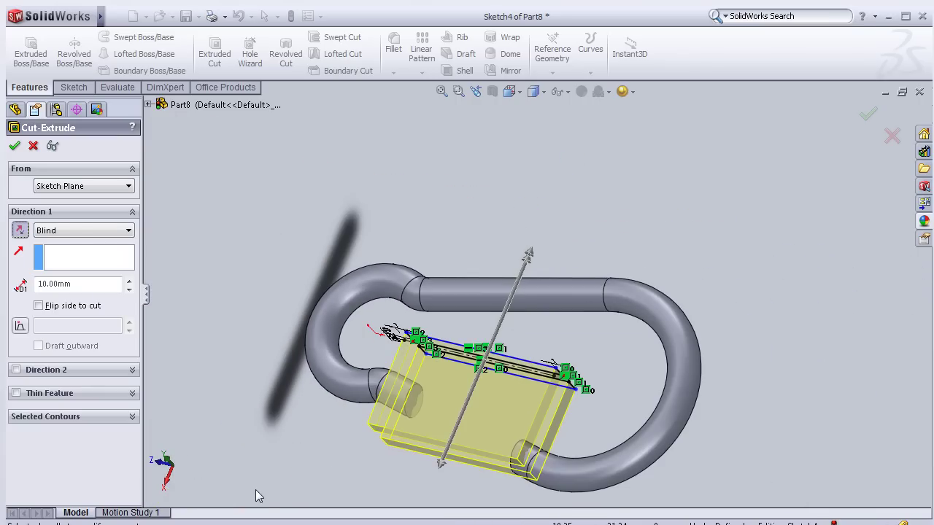
{"action": "middle_click_drag", "start_coordinate": [264, 491], "coordinate": [278, 463]}
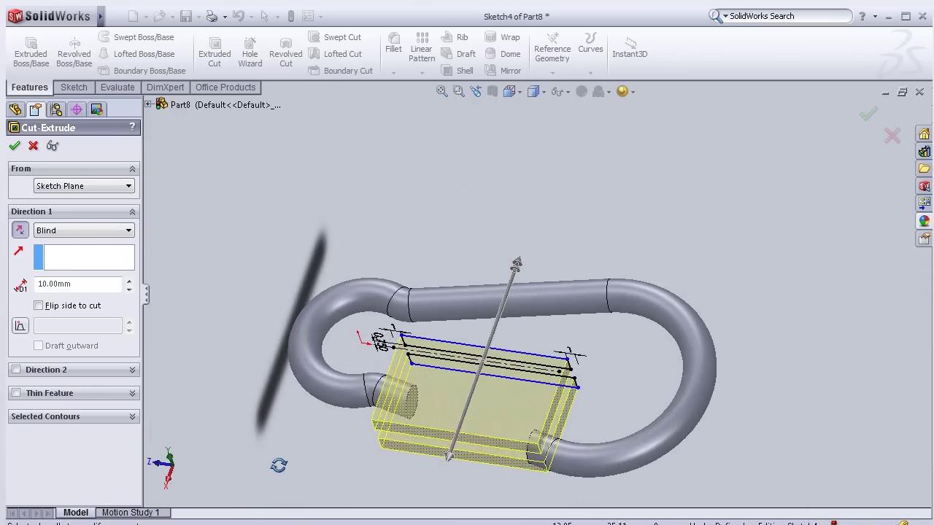
{"action": "left_click", "coordinate": [128, 282]}
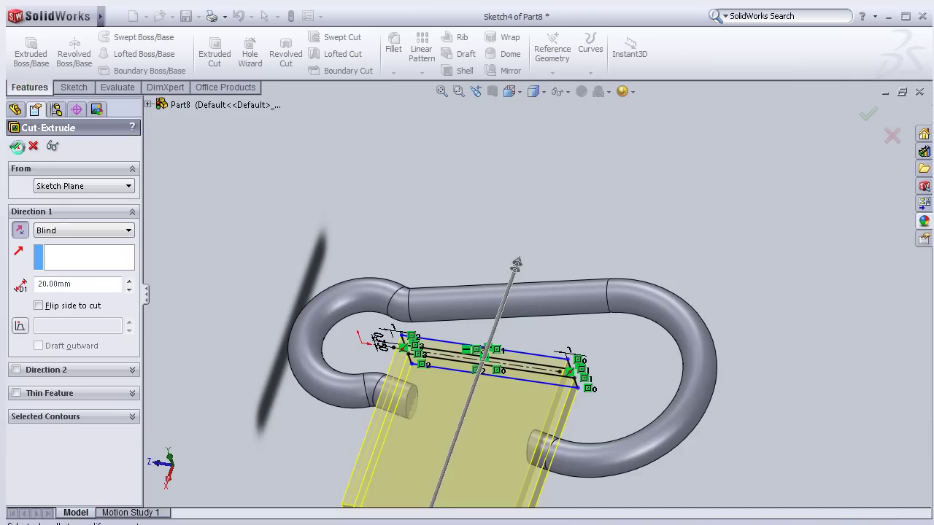
{"action": "left_click", "coordinate": [16, 148]}
{"action": "mouse_move", "coordinate": [444, 482]}
{"action": "middle_mouse_down"}
{"action": "mouse_move", "coordinate": [496, 386]}
{"action": "mouse_move", "coordinate": [472, 330]}
{"action": "mouse_move", "coordinate": [497, 417]}
{"action": "mouse_move", "coordinate": [385, 377]}
{"action": "mouse_move", "coordinate": [394, 348]}
{"action": "mouse_move", "coordinate": [355, 378]}
{"action": "mouse_move", "coordinate": [378, 377]}
{"action": "middle_mouse_up"}
{"action": "scroll", "coordinate": [442, 421], "scroll_direction": "down", "scroll_amount": 3}
{"action": "mouse_move", "coordinate": [445, 422]}
{"action": "middle_mouse_down"}
{"action": "mouse_move", "coordinate": [388, 376]}
{"action": "mouse_move", "coordinate": [419, 387]}
{"action": "mouse_move", "coordinate": [553, 358]}
{"action": "middle_mouse_up"}
{"action": "scroll", "coordinate": [393, 366], "scroll_direction": "down", "scroll_amount": 2}
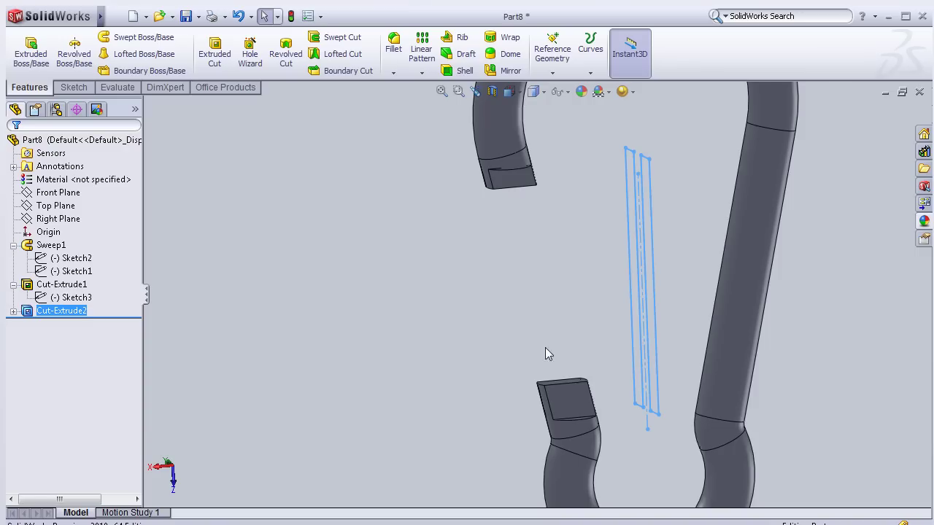
- Fillet the trimmed leg end edges with a 0.25 mm radius, removing the stray end face from the selection
{"action": "left_click", "coordinate": [394, 45]}
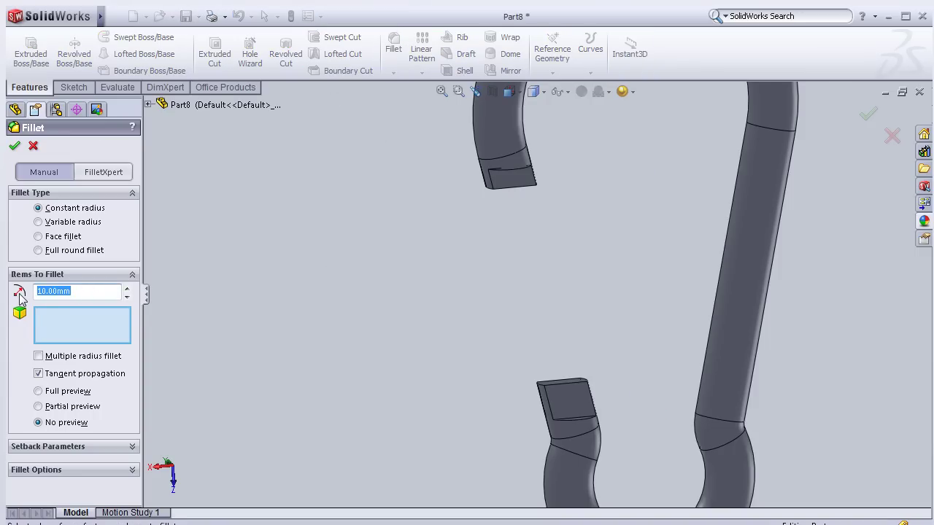
{"action": "type", "text": ".25"}
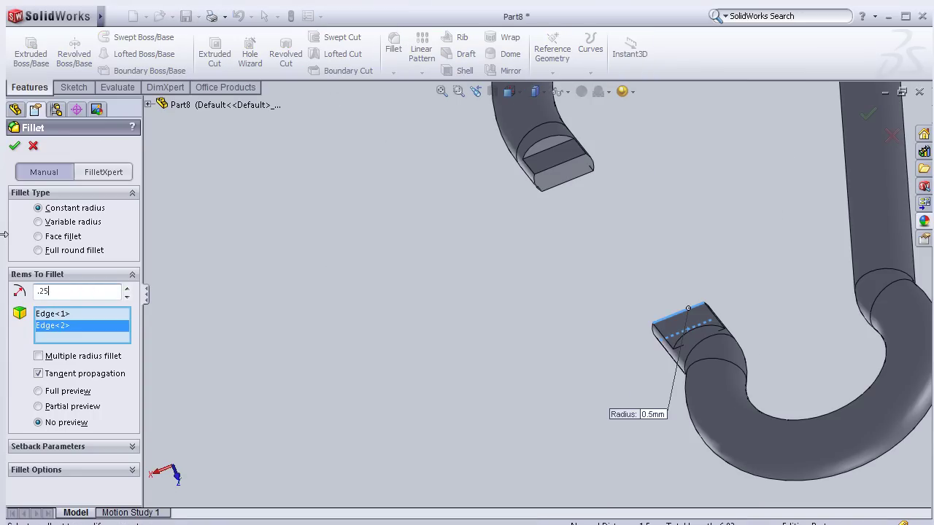
{"action": "key", "text": "Return"}
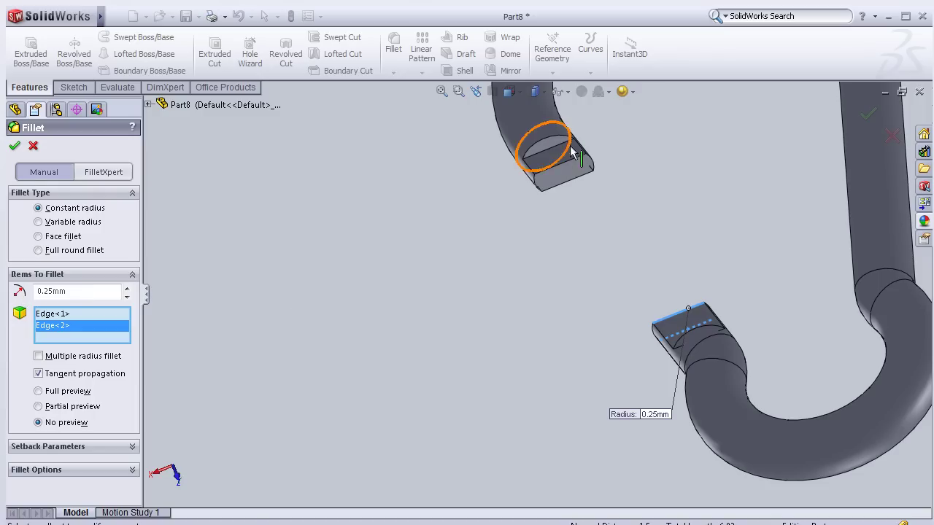
{"action": "left_click", "coordinate": [570, 157]}
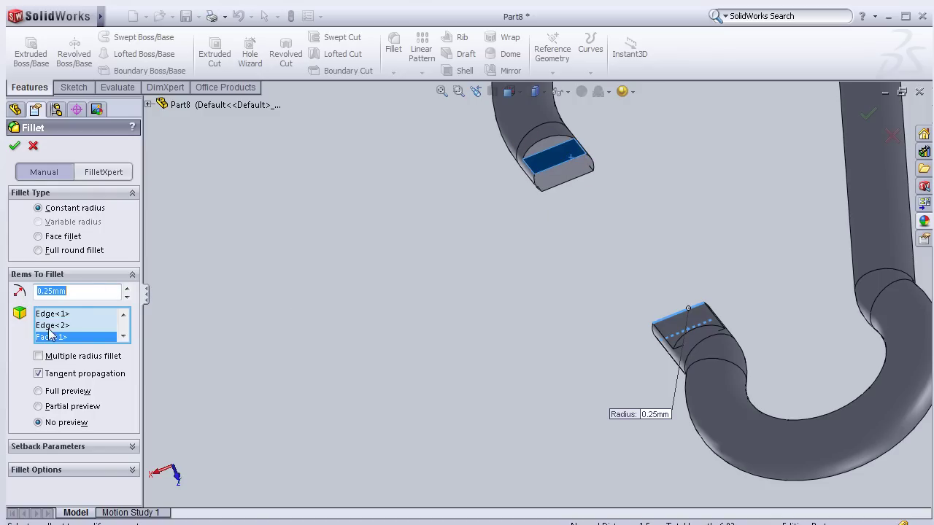
{"action": "left_click", "coordinate": [82, 340]}
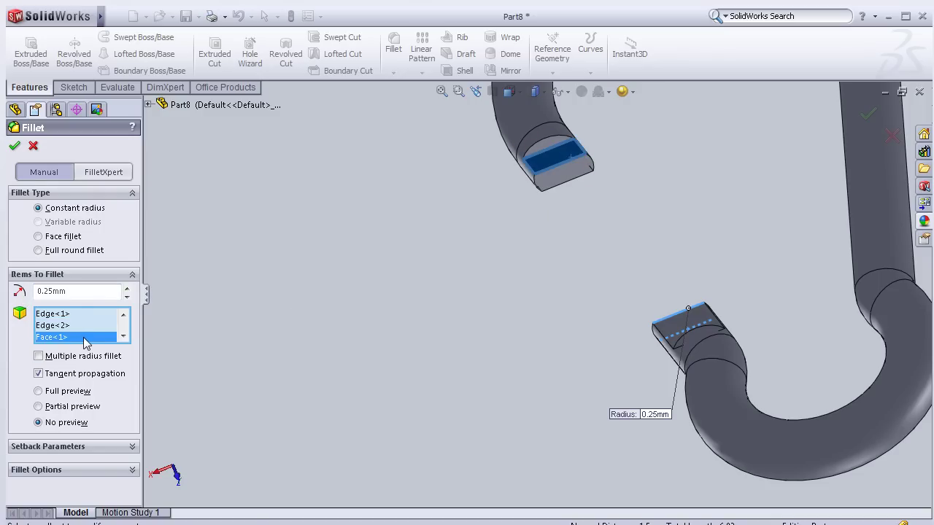
{"action": "key", "text": "Delete"}
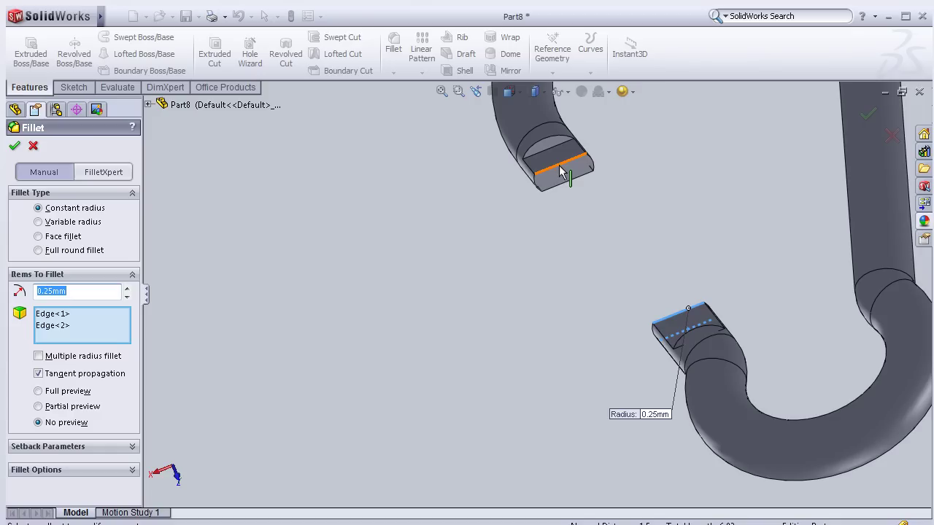
{"action": "left_click", "coordinate": [553, 169]}
{"action": "middle_click_drag", "start_coordinate": [563, 226], "coordinate": [555, 167]}
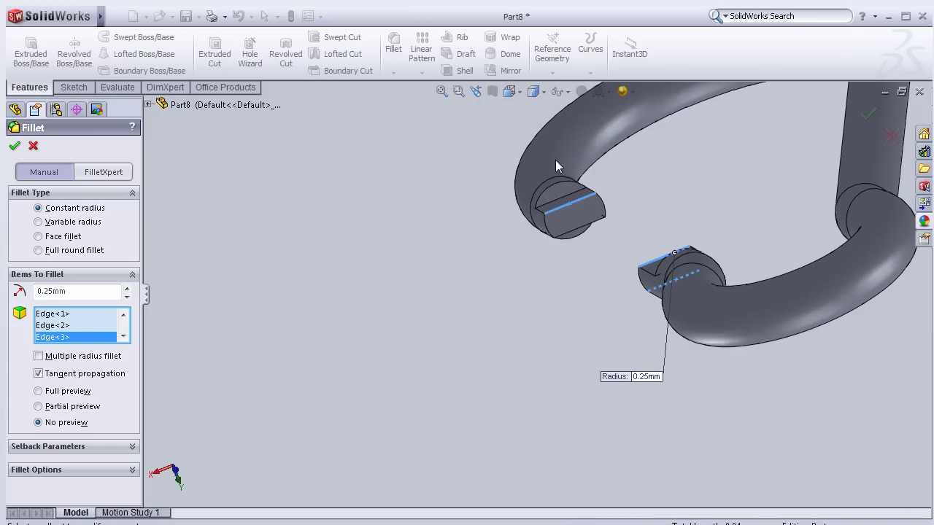
{"action": "left_click", "coordinate": [588, 226]}
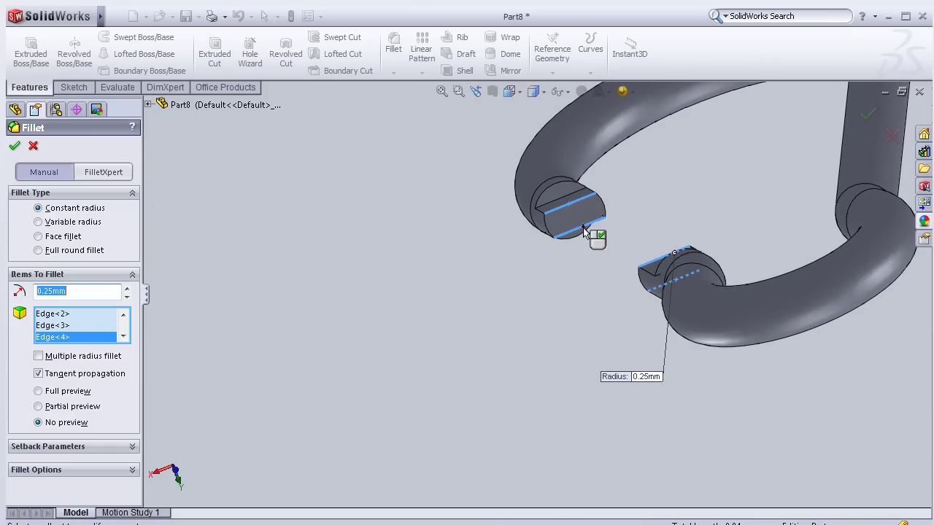
{"action": "left_click", "coordinate": [15, 146]}
{"action": "mouse_move", "coordinate": [252, 224]}
{"action": "middle_mouse_down"}
{"action": "mouse_move", "coordinate": [372, 286]}
{"action": "mouse_move", "coordinate": [418, 292]}
{"action": "mouse_move", "coordinate": [438, 311]}
{"action": "mouse_move", "coordinate": [450, 259]}
{"action": "mouse_move", "coordinate": [435, 308]}
{"action": "mouse_move", "coordinate": [323, 336]}
{"action": "mouse_move", "coordinate": [299, 417]}
{"action": "mouse_move", "coordinate": [475, 362]}
{"action": "mouse_move", "coordinate": [446, 354]}
{"action": "mouse_move", "coordinate": [490, 361]}
{"action": "mouse_move", "coordinate": [466, 378]}
{"action": "mouse_move", "coordinate": [489, 370]}
{"action": "middle_mouse_up"}
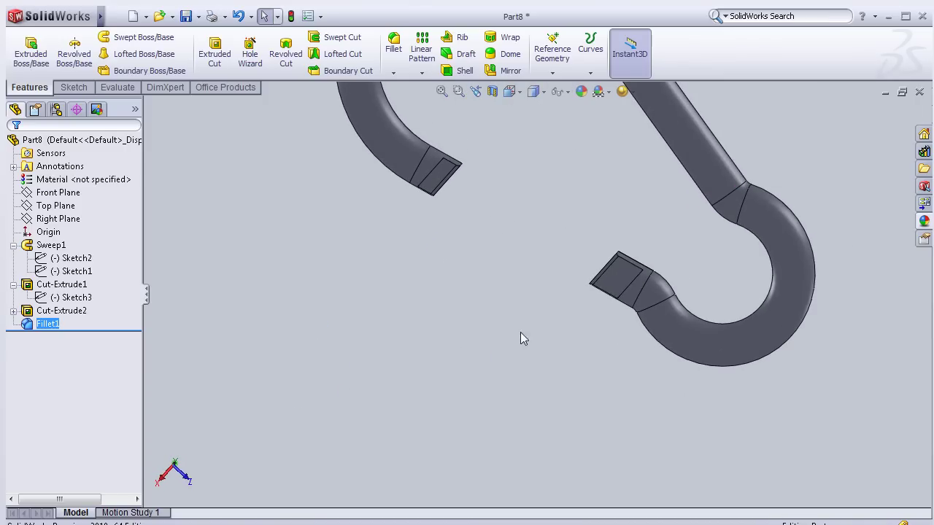
- Start a new sketch on the leg's flat end face, viewed normal to it
{"action": "left_click", "coordinate": [631, 285]}
{"action": "left_click", "coordinate": [677, 236]}
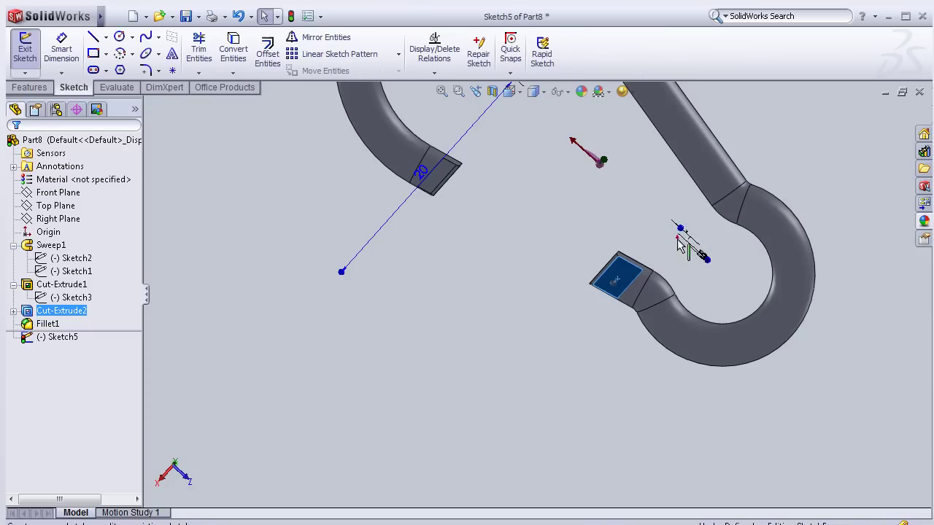
{"action": "key", "text": "space"}
{"action": "left_click", "coordinate": [693, 313]}
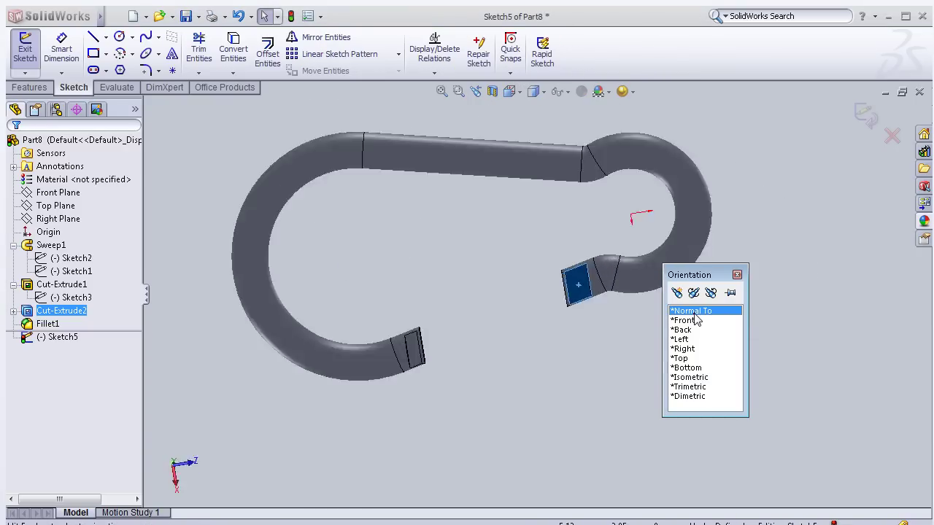
{"action": "scroll", "coordinate": [613, 237], "scroll_direction": "down", "scroll_amount": 3}
{"action": "scroll", "coordinate": [573, 224], "scroll_direction": "down", "scroll_amount": 3}
{"action": "scroll", "coordinate": [572, 223], "scroll_direction": "down", "scroll_amount": 1}
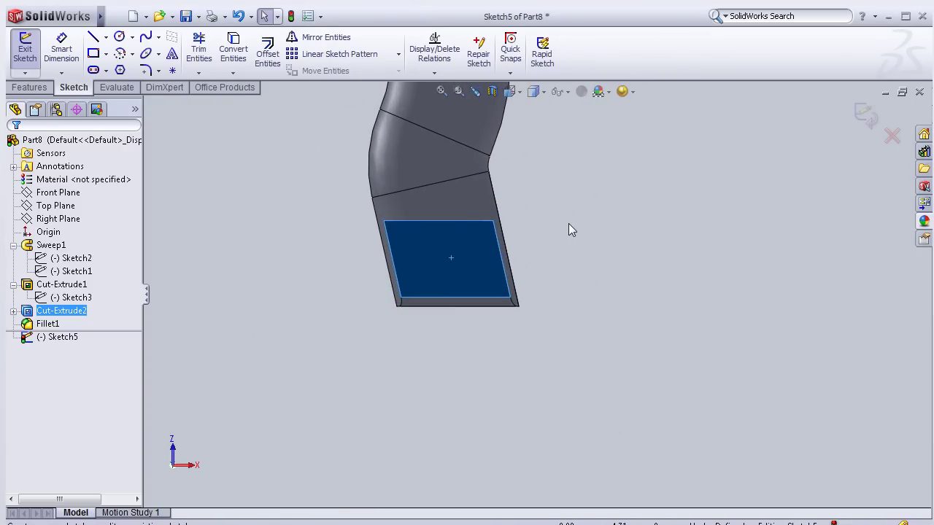
{"action": "scroll", "coordinate": [562, 224], "scroll_direction": "down", "scroll_amount": 1}
- Draw a circle on the end face and dimension its diameter to 1 mm
{"action": "left_click", "coordinate": [121, 37]}
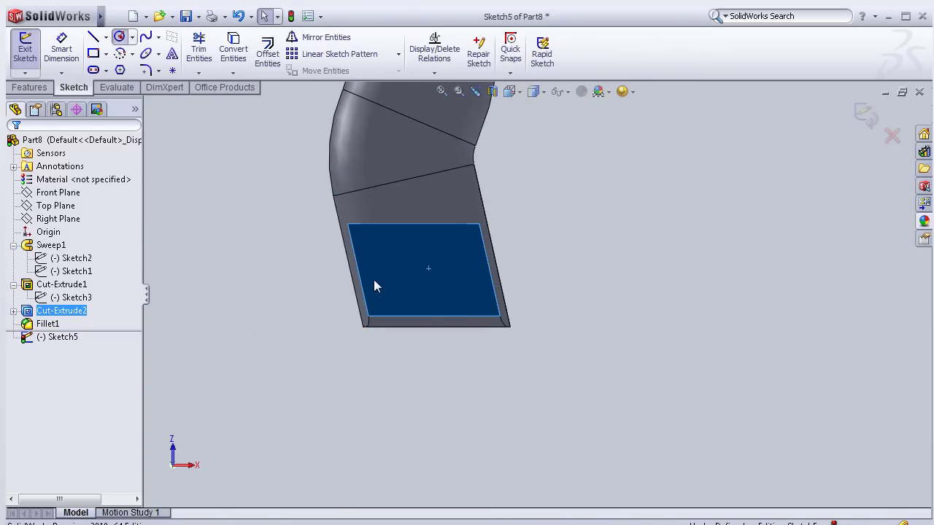
{"action": "left_click", "coordinate": [423, 270]}
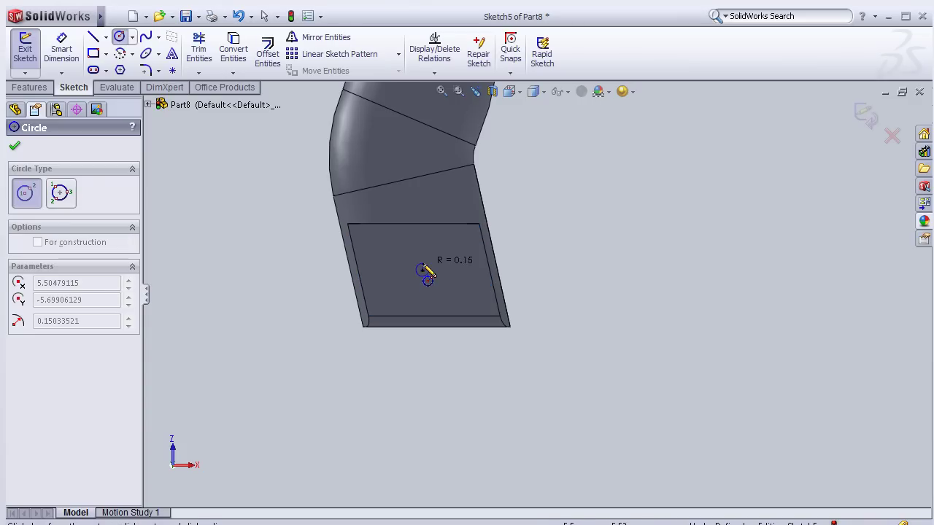
{"action": "left_click", "coordinate": [442, 269]}
{"action": "left_click", "coordinate": [61, 51]}
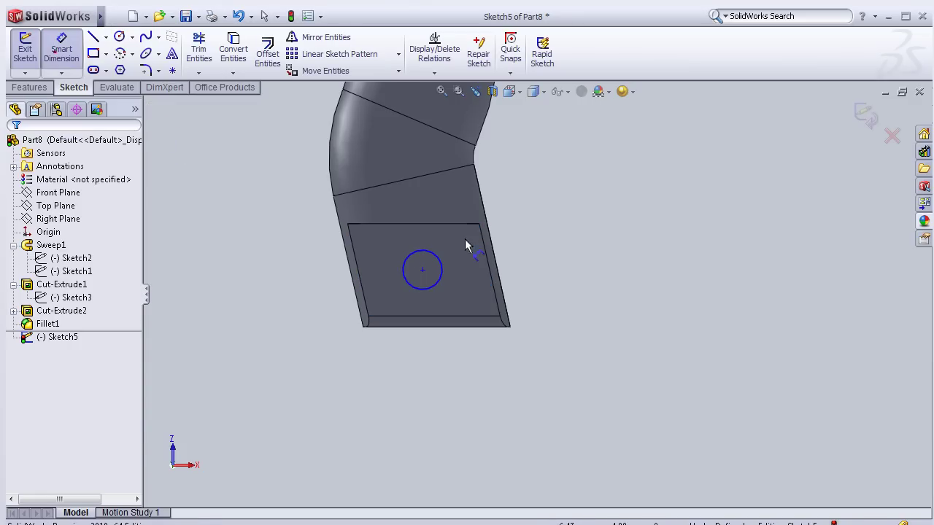
{"action": "left_click", "coordinate": [516, 269]}
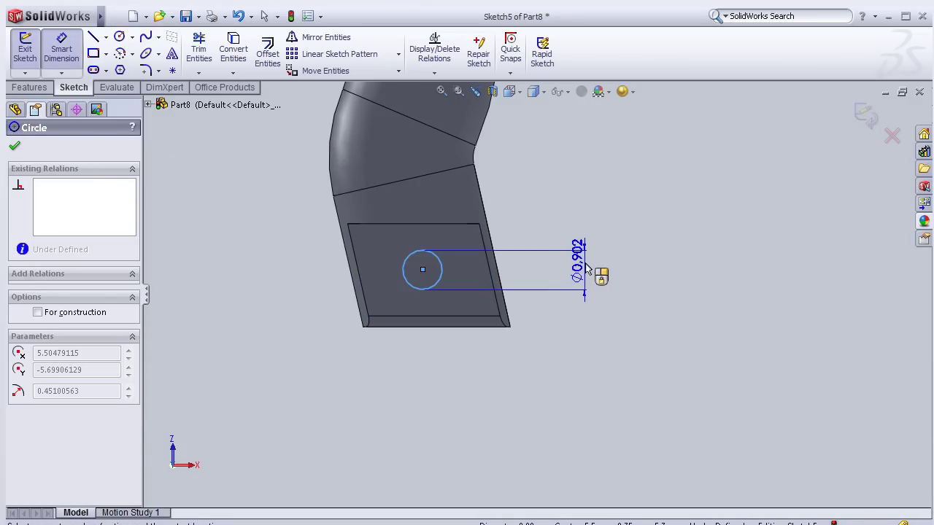
{"action": "left_click", "coordinate": [593, 272]}
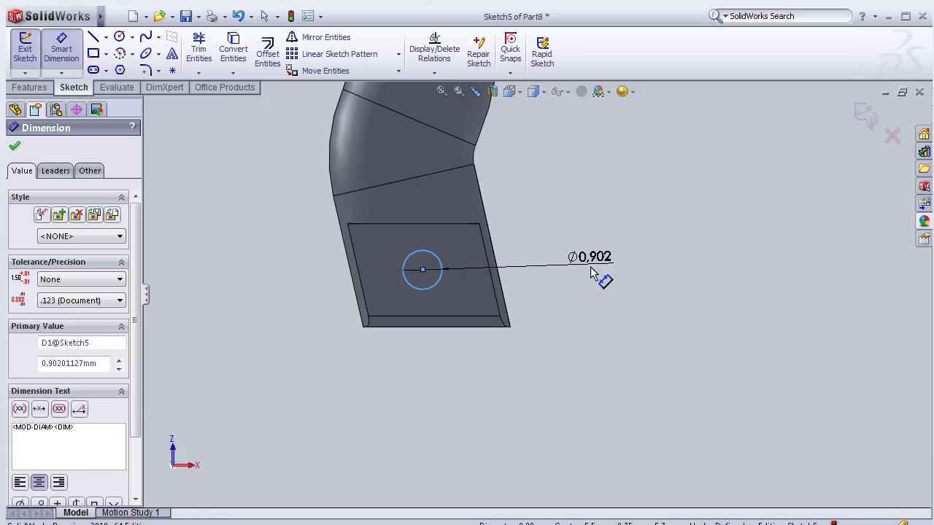
{"action": "type", "text": "1"}
{"action": "left_click", "coordinate": [529, 287]}
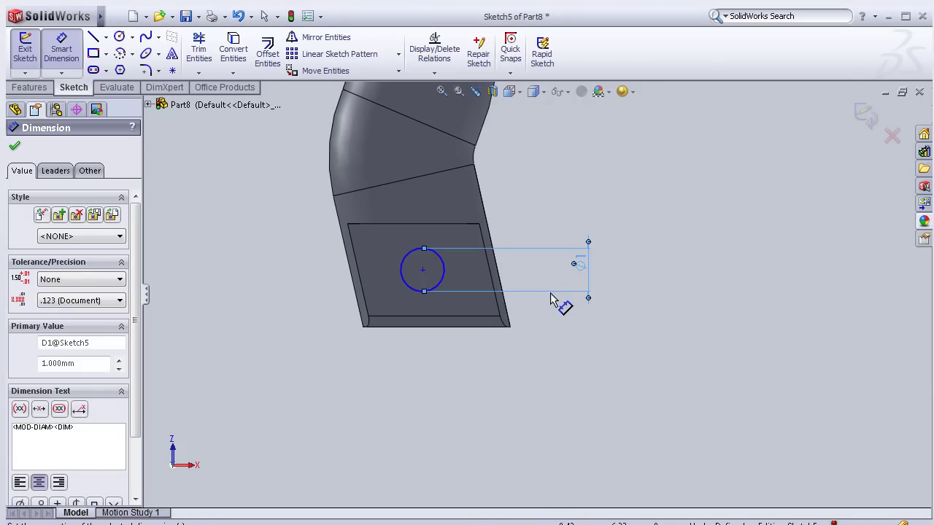
{"action": "scroll", "coordinate": [183, 160], "scroll_direction": "down", "scroll_amount": 3}
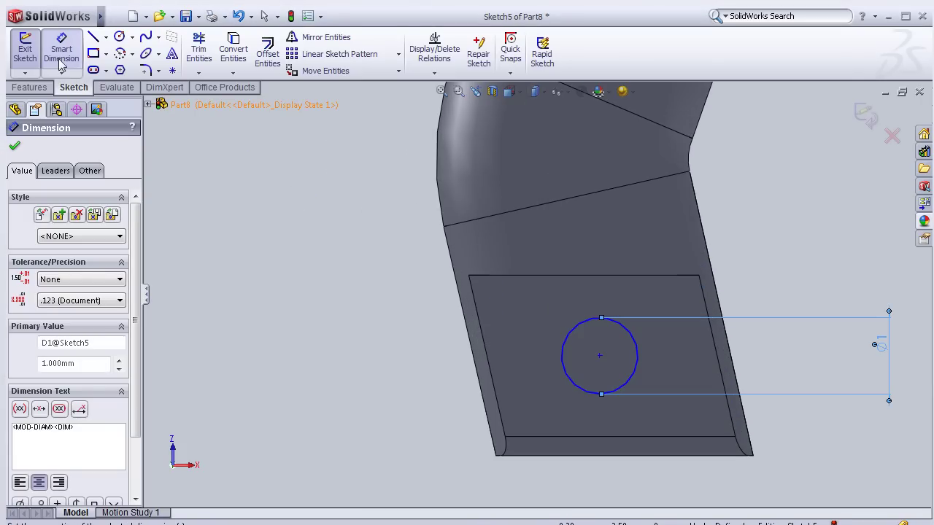
{"action": "scroll", "coordinate": [759, 445], "scroll_direction": "down", "scroll_amount": 1}
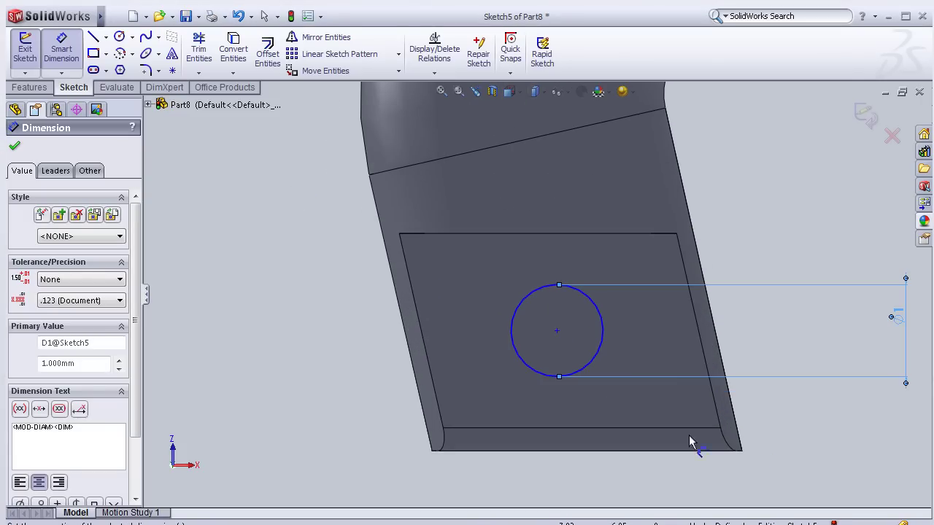
- Dimension the circle centre 1 mm from the end face's top edge
{"action": "left_click", "coordinate": [557, 331]}
{"action": "left_click", "coordinate": [564, 234]}
{"action": "left_click", "coordinate": [788, 251]}
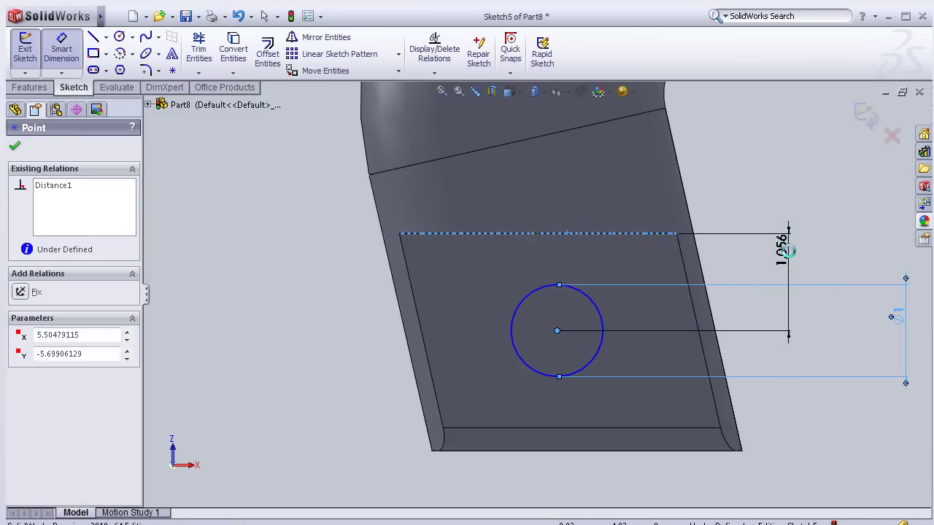
{"action": "type", "text": "1"}
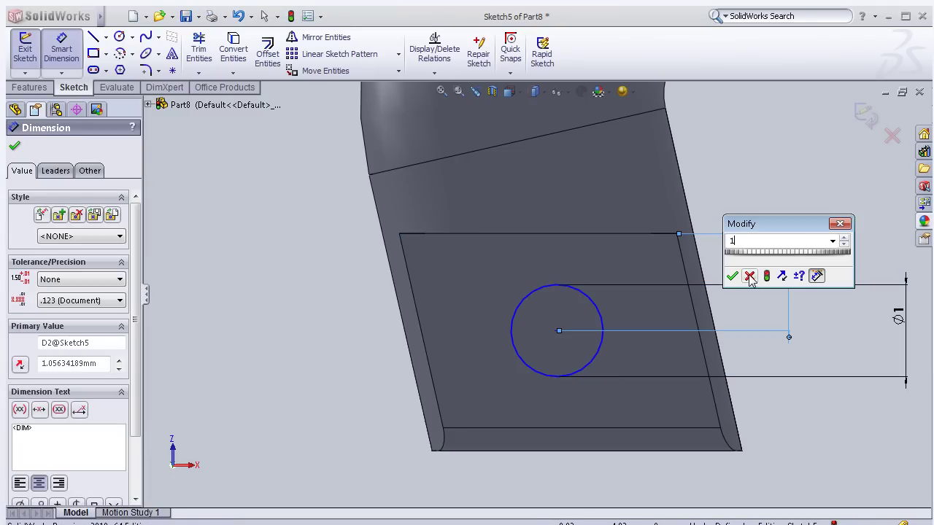
{"action": "left_click", "coordinate": [733, 278]}
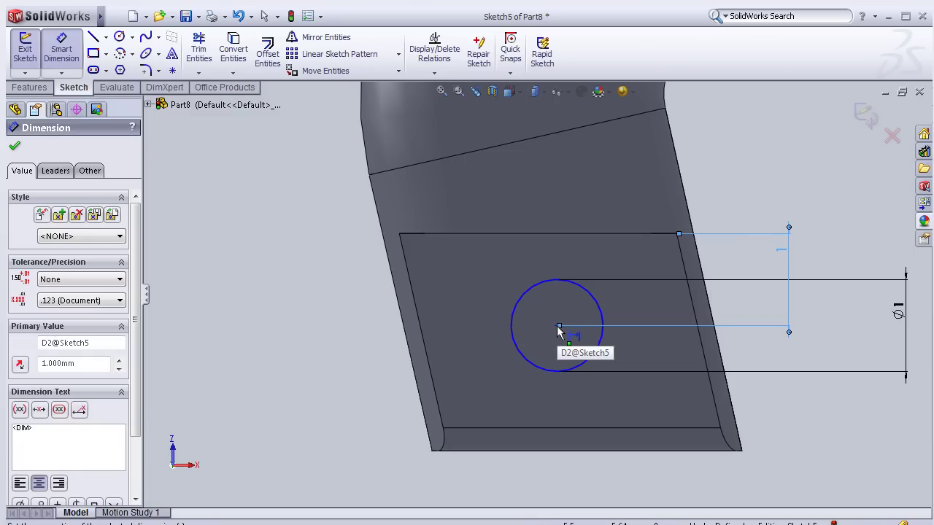
{"action": "scroll", "coordinate": [562, 330], "scroll_direction": "down", "scroll_amount": 3}
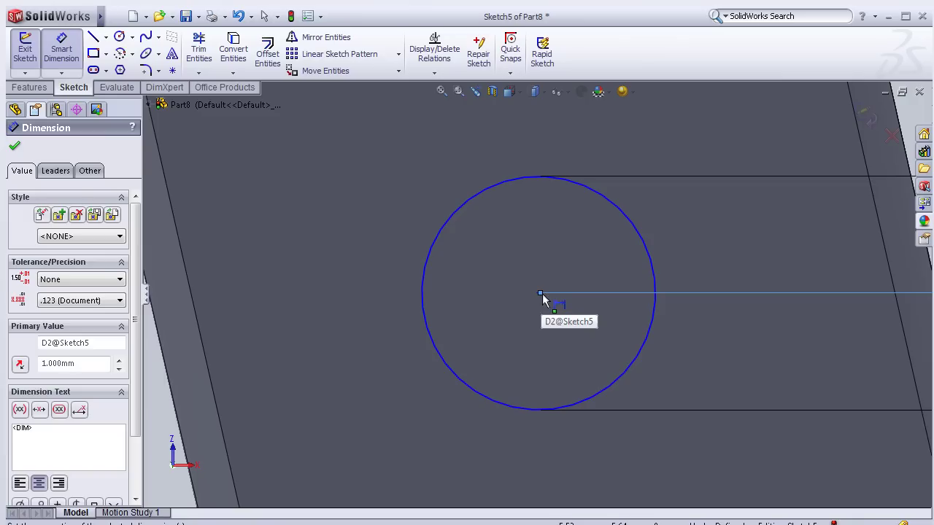
- Dimension the circle centre 1.25 from the face's left edge, fully defining the sketch
{"action": "left_click", "coordinate": [435, 357]}
{"action": "scroll", "coordinate": [409, 395], "scroll_direction": "up", "scroll_amount": 2}
{"action": "scroll", "coordinate": [398, 412], "scroll_direction": "up", "scroll_amount": 2}
{"action": "left_click", "coordinate": [398, 421]}
{"action": "scroll", "coordinate": [423, 482], "scroll_direction": "down", "scroll_amount": 1}
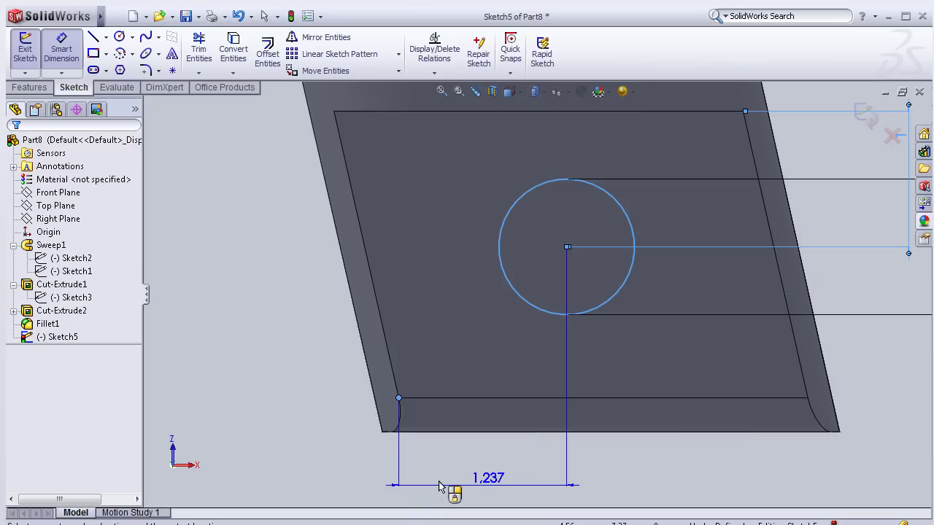
{"action": "left_click", "coordinate": [476, 489]}
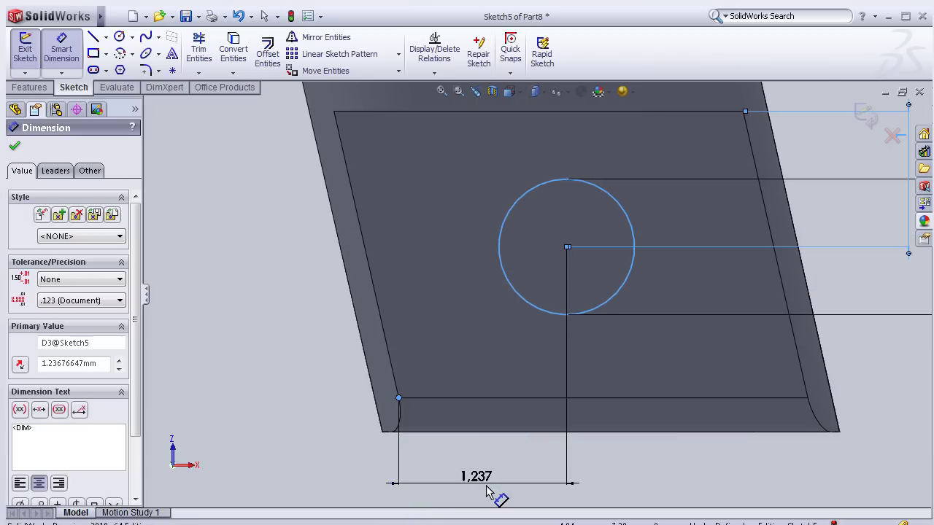
{"action": "double_click", "coordinate": [488, 486]}
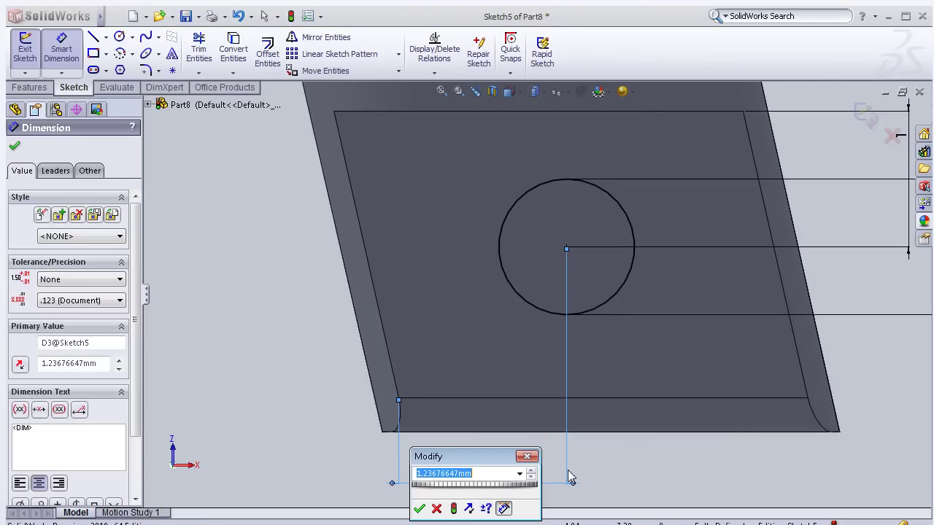
{"action": "type", "text": "1.25"}
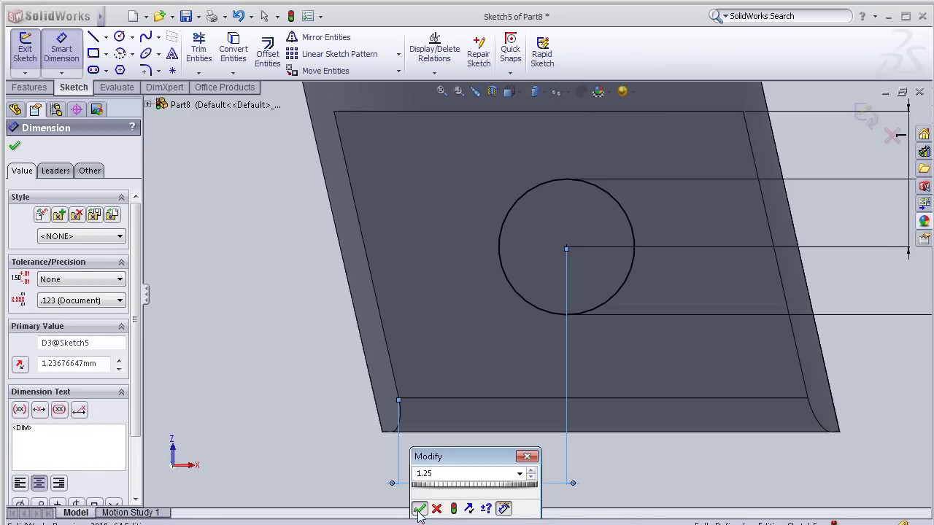
{"action": "left_click", "coordinate": [419, 509]}
{"action": "key", "text": "z"}
{"action": "left_click", "coordinate": [14, 146]}
{"action": "key", "text": "z"}
{"action": "middle_click_drag", "start_coordinate": [778, 392], "coordinate": [643, 387]}
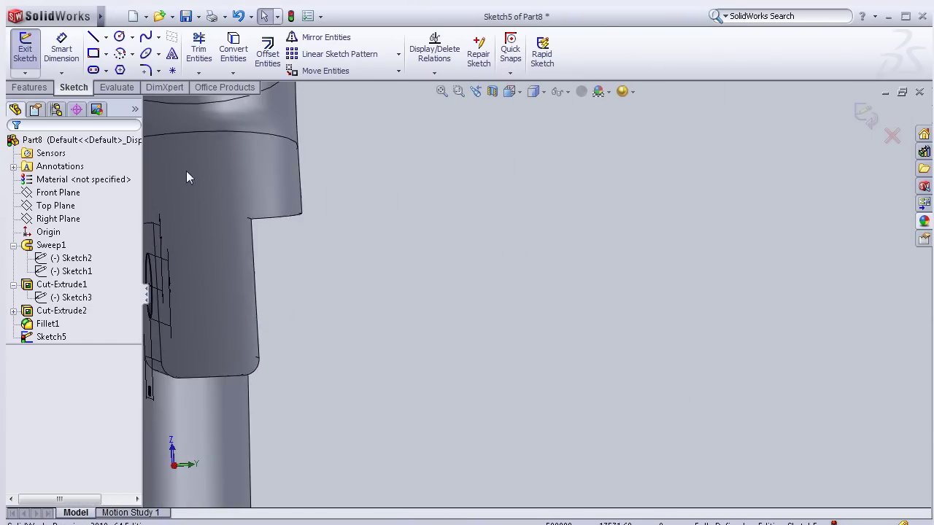
- Cut the Ø1 hole Through All the leg end as Cut-Extrude3
{"action": "left_click", "coordinate": [29, 87]}
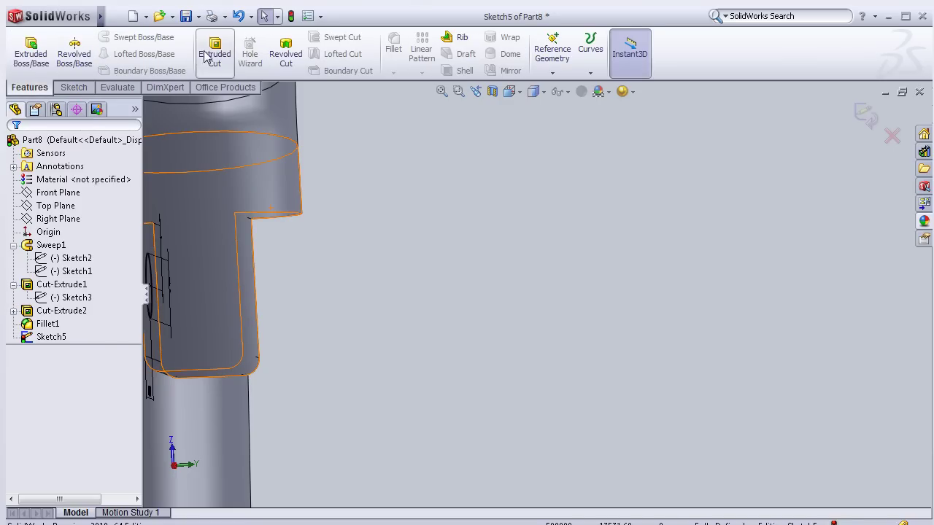
{"action": "left_click", "coordinate": [207, 57]}
{"action": "left_click", "coordinate": [102, 231]}
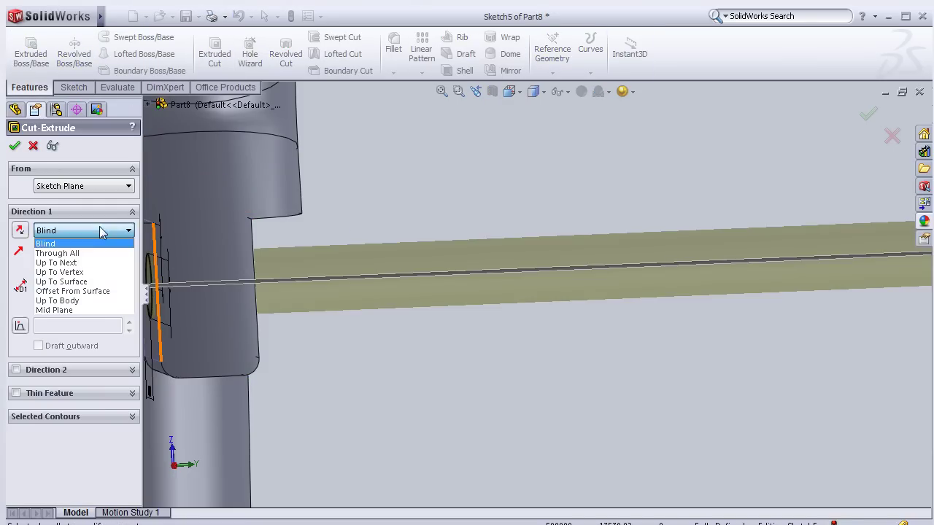
{"action": "left_click", "coordinate": [108, 254]}
{"action": "mouse_move", "coordinate": [330, 295]}
{"action": "middle_mouse_down"}
{"action": "mouse_move", "coordinate": [417, 315]}
{"action": "mouse_move", "coordinate": [380, 338]}
{"action": "middle_mouse_up"}
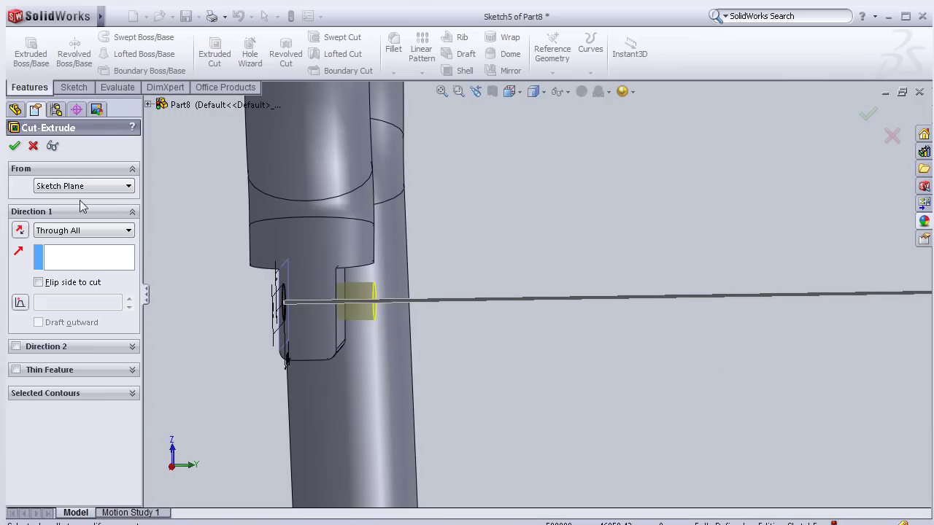
{"action": "key", "text": "Return"}
{"action": "mouse_move", "coordinate": [244, 325]}
{"action": "middle_mouse_down"}
{"action": "mouse_move", "coordinate": [659, 325]}
{"action": "mouse_move", "coordinate": [421, 429]}
{"action": "mouse_move", "coordinate": [500, 194]}
{"action": "mouse_move", "coordinate": [409, 242]}
{"action": "mouse_move", "coordinate": [486, 240]}
{"action": "mouse_move", "coordinate": [459, 240]}
{"action": "mouse_move", "coordinate": [467, 237]}
{"action": "middle_mouse_up"}
{"action": "scroll", "coordinate": [346, 326], "scroll_direction": "up", "scroll_amount": 5}
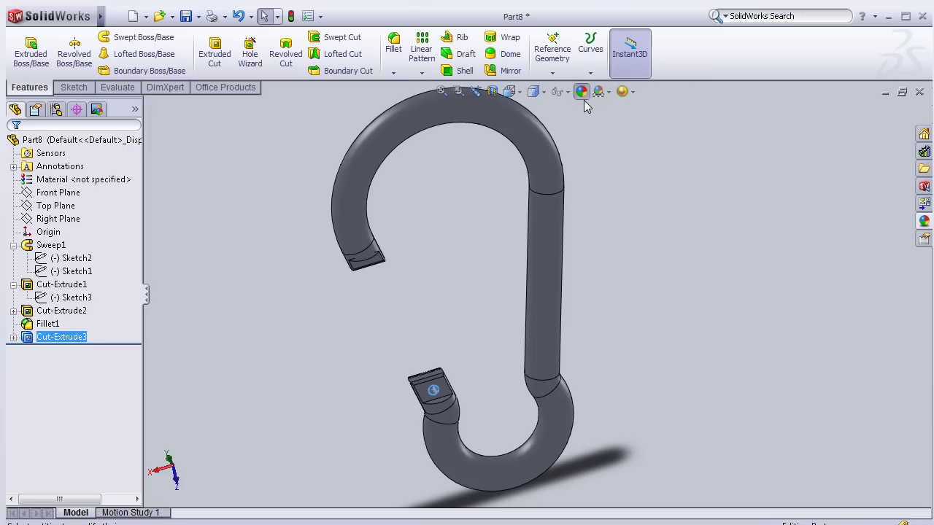
- Apply a black colour appearance to the whole carabiner part
{"action": "left_click", "coordinate": [582, 91]}
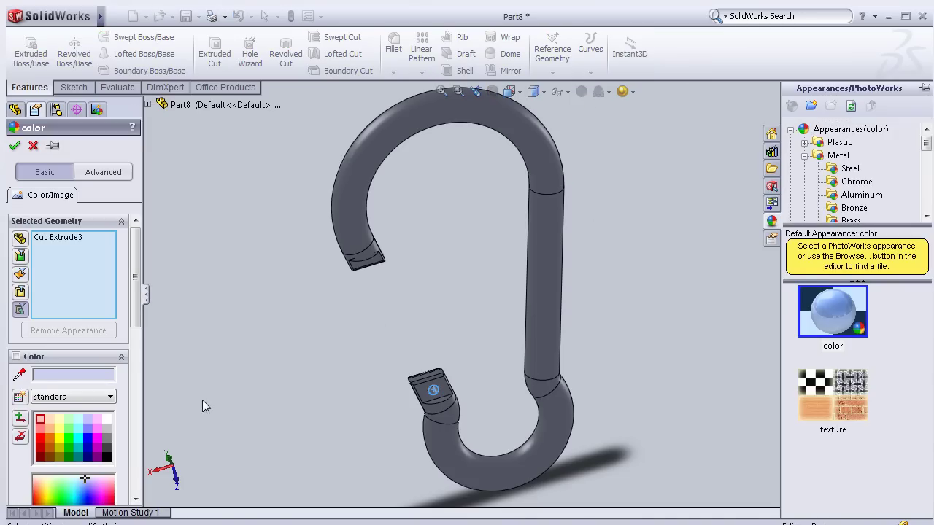
{"action": "left_click", "coordinate": [106, 457]}
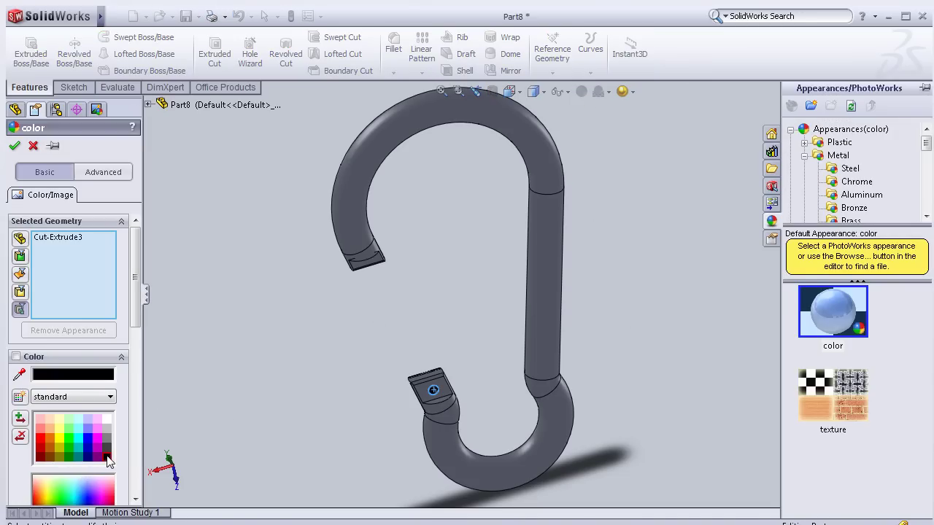
{"action": "left_click", "coordinate": [71, 238]}
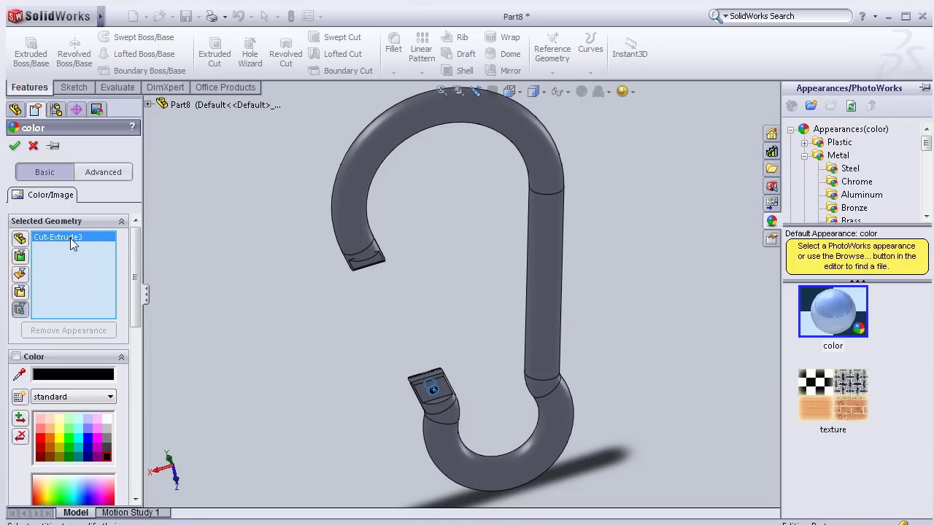
{"action": "left_click", "coordinate": [375, 267]}
- Reopen Sketch5 for editing and view its sketch plane Normal To
{"action": "left_click", "coordinate": [65, 351]}
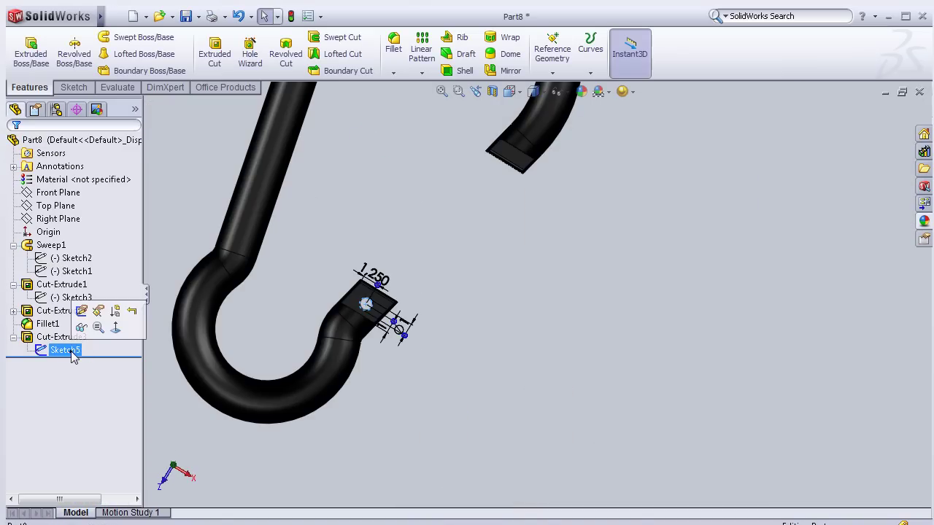
{"action": "left_click", "coordinate": [82, 312]}
{"action": "key", "text": "space"}
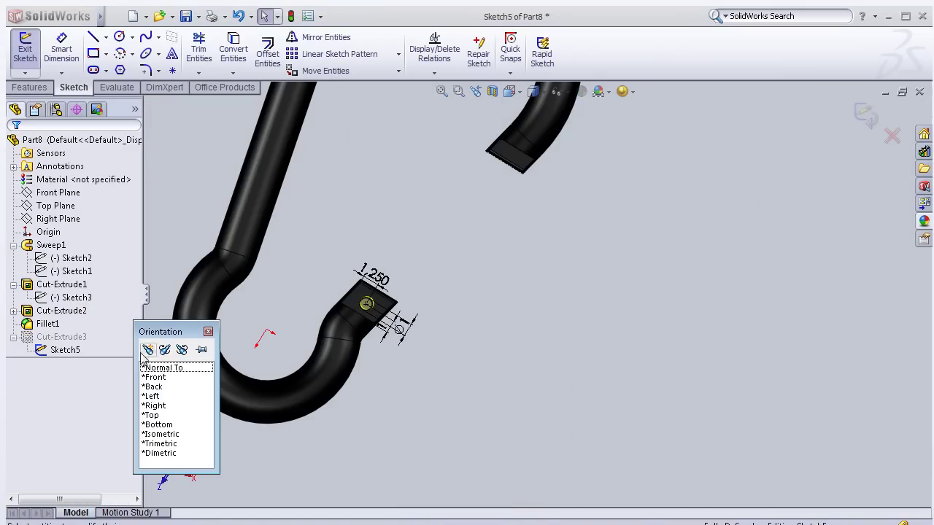
{"action": "left_click", "coordinate": [154, 378]}
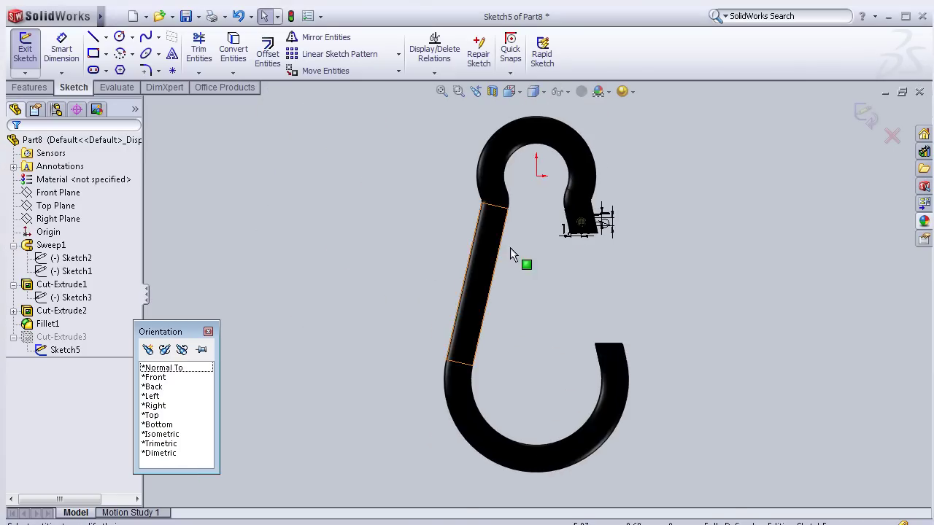
{"action": "scroll", "coordinate": [657, 183], "scroll_direction": "down", "scroll_amount": 5}
{"action": "scroll", "coordinate": [697, 160], "scroll_direction": "down", "scroll_amount": 2}
{"action": "key", "text": "ctrl+8"}
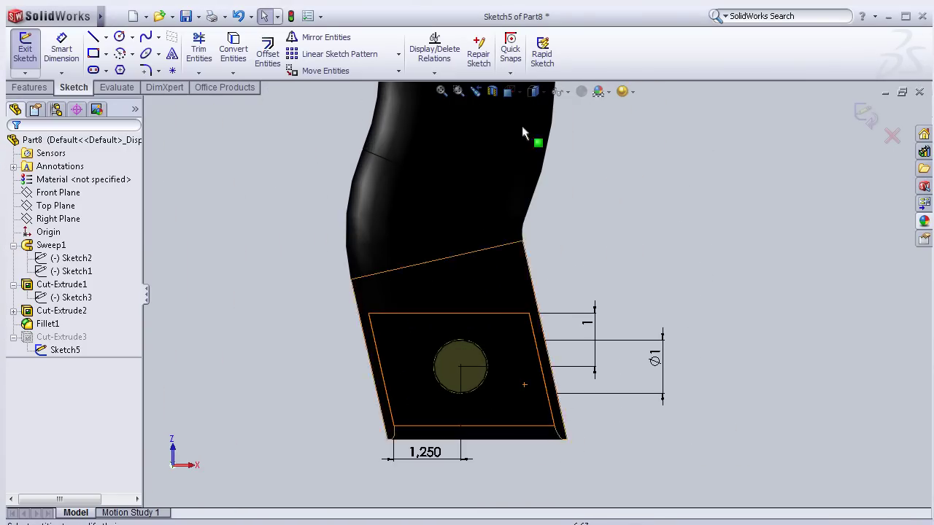
{"action": "key", "text": "z"}
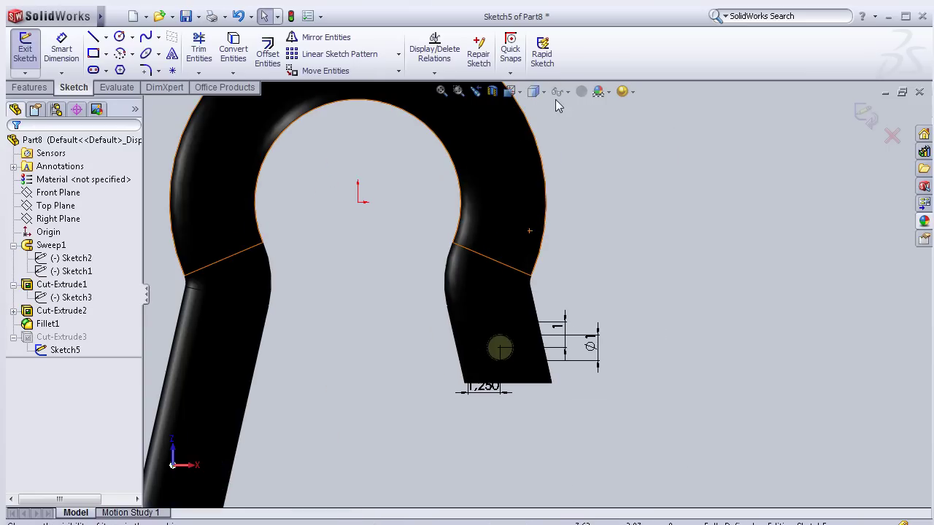
- Switch the display to Hidden Lines Visible and zoom in on the leg end
{"action": "left_click", "coordinate": [543, 91]}
{"action": "left_click", "coordinate": [537, 172]}
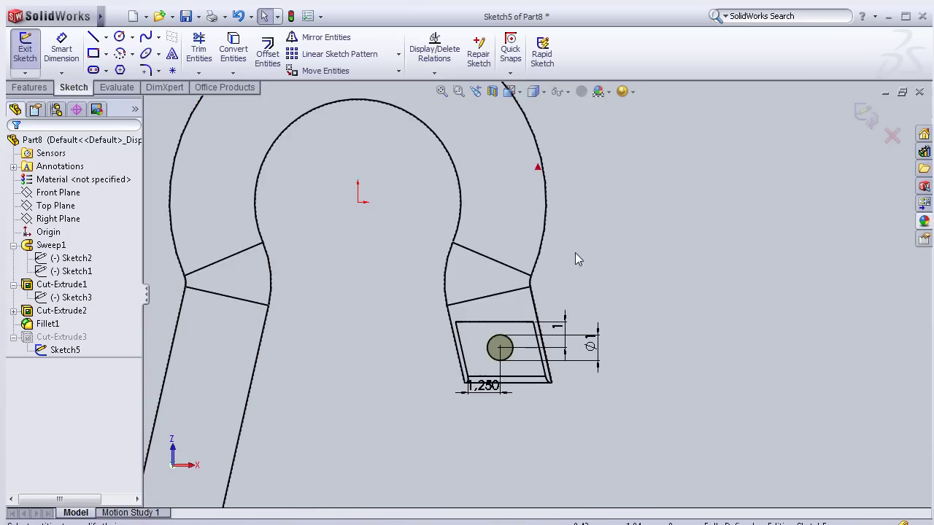
{"action": "scroll", "coordinate": [569, 325], "scroll_direction": "down", "scroll_amount": 3}
{"action": "scroll", "coordinate": [423, 467], "scroll_direction": "down", "scroll_amount": 1}
{"action": "scroll", "coordinate": [467, 449], "scroll_direction": "down", "scroll_amount": 1}
{"action": "scroll", "coordinate": [503, 432], "scroll_direction": "down", "scroll_amount": 1}
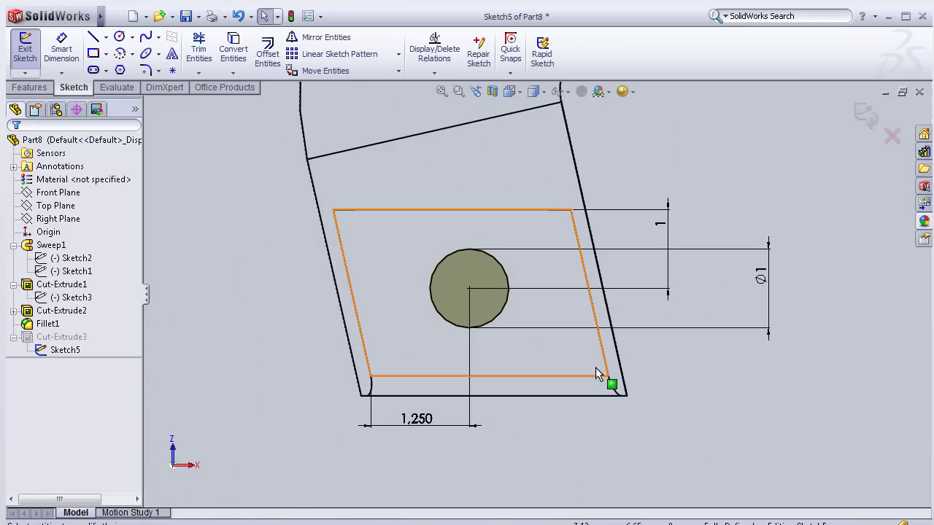
{"action": "scroll", "coordinate": [596, 376], "scroll_direction": "up", "scroll_amount": 1}
{"action": "scroll", "coordinate": [595, 380], "scroll_direction": "up", "scroll_amount": 3}
{"action": "scroll", "coordinate": [597, 380], "scroll_direction": "up", "scroll_amount": 1}
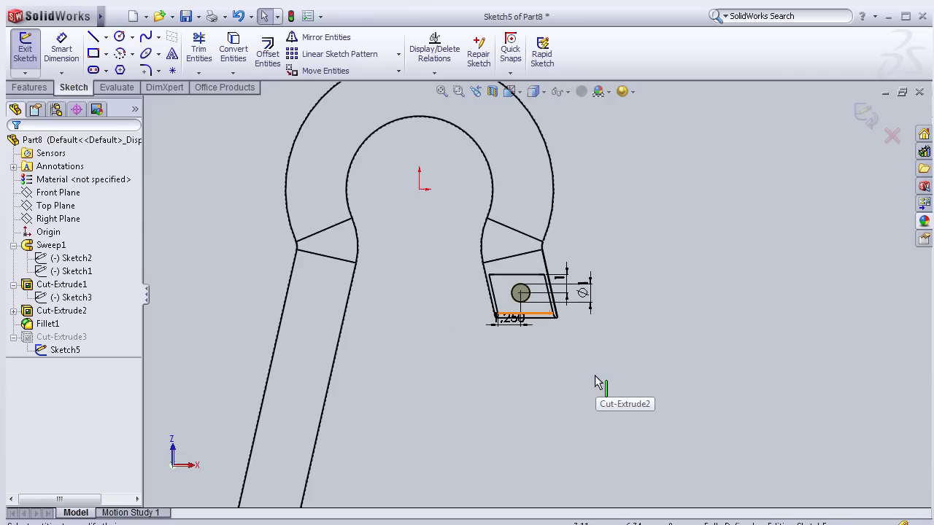
{"action": "scroll", "coordinate": [598, 382], "scroll_direction": "up", "scroll_amount": 1}
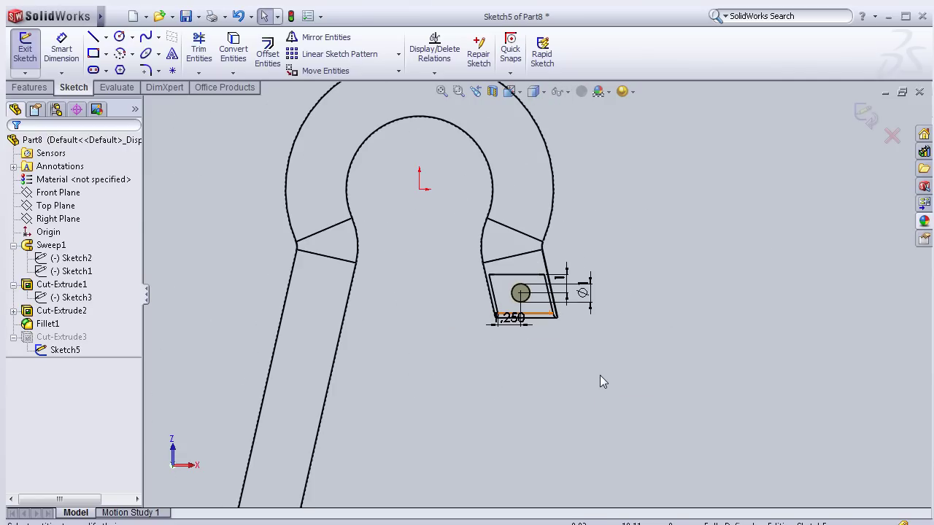
{"action": "scroll", "coordinate": [552, 353], "scroll_direction": "down", "scroll_amount": 2}
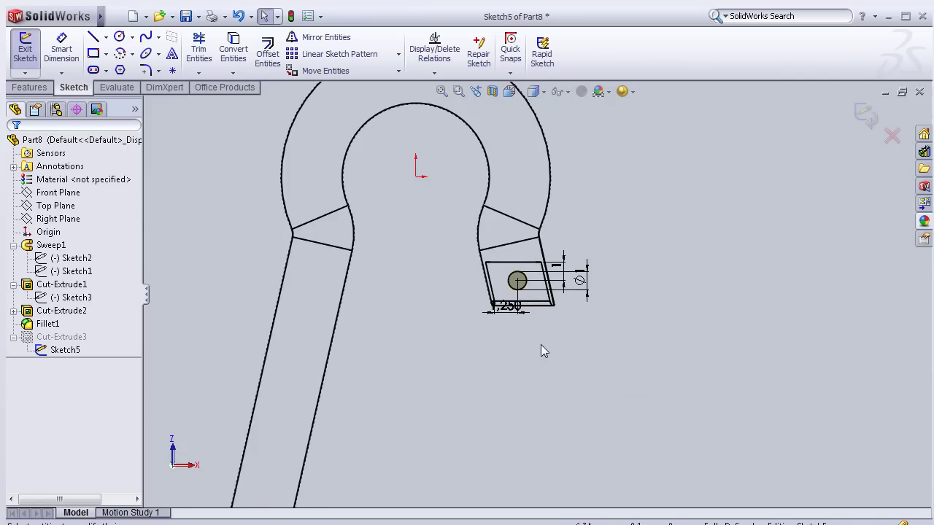
{"action": "scroll", "coordinate": [541, 344], "scroll_direction": "down", "scroll_amount": 1}
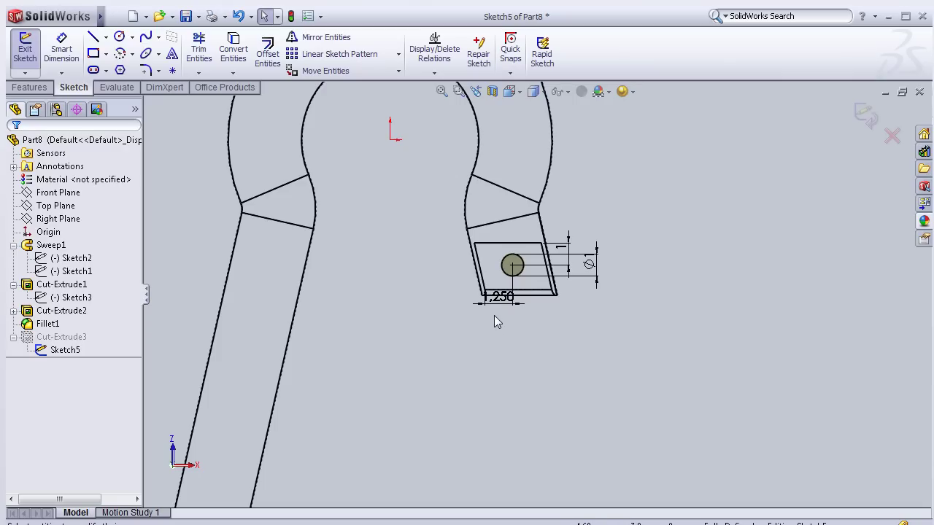
{"action": "scroll", "coordinate": [496, 307], "scroll_direction": "down", "scroll_amount": 1}
{"action": "scroll", "coordinate": [496, 307], "scroll_direction": "down", "scroll_amount": 2}
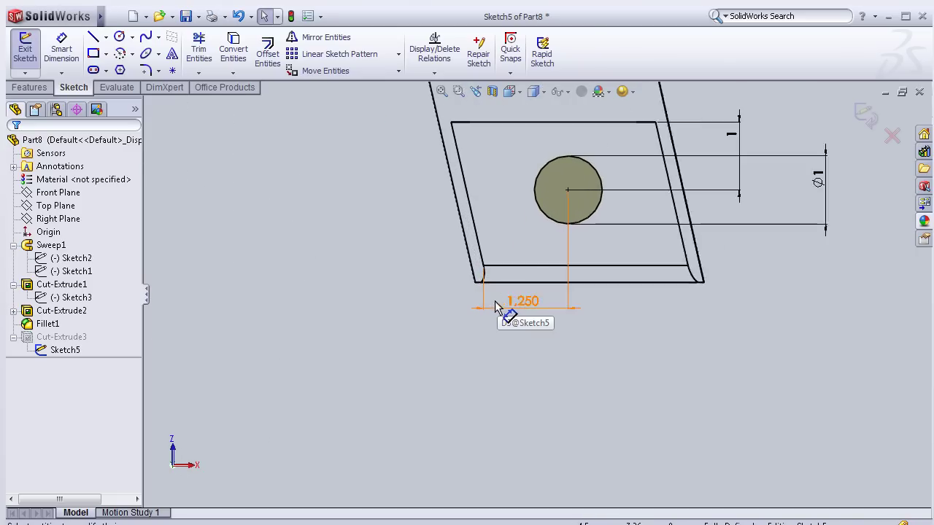
{"action": "scroll", "coordinate": [496, 306], "scroll_direction": "down", "scroll_amount": 1}
{"action": "scroll", "coordinate": [467, 233], "scroll_direction": "down", "scroll_amount": 2}
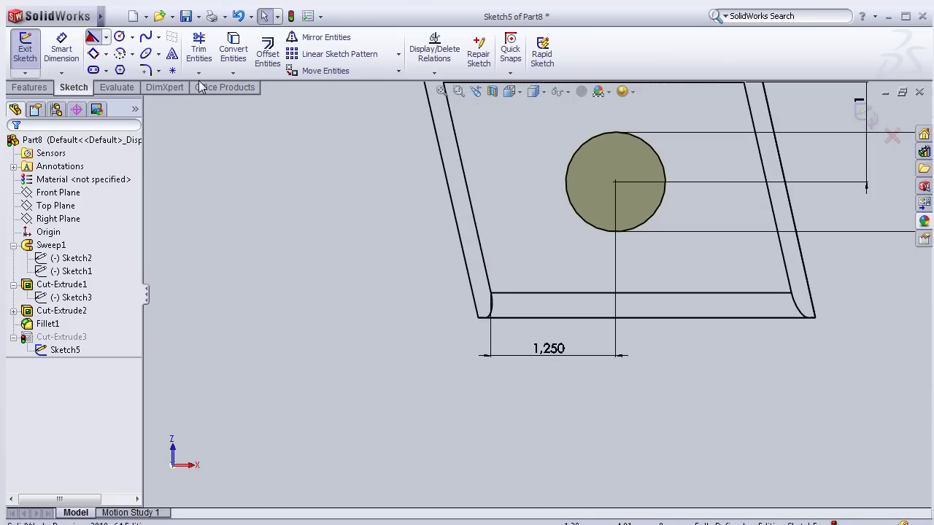
{"action": "key", "text": "l"}
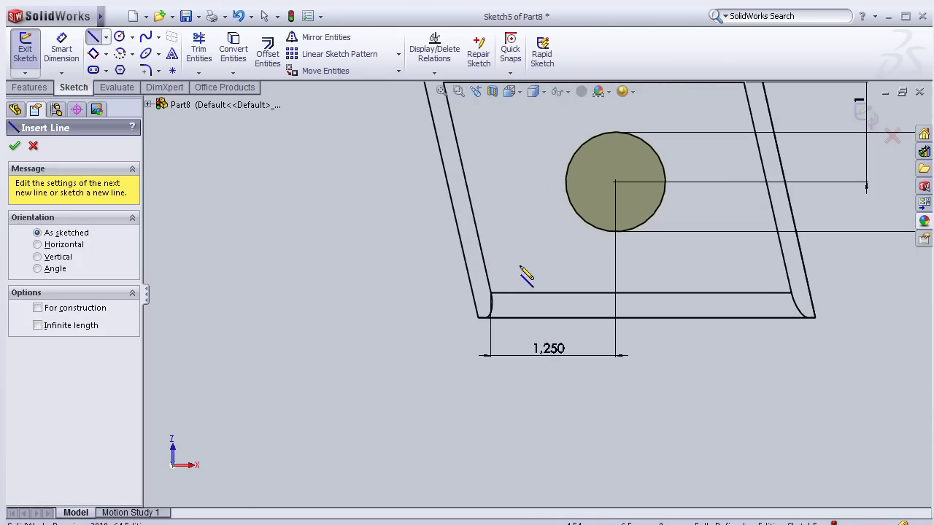
- Draw a closed, slanted four-line parallelogram across the leg end's lower edge, below the hole
{"action": "left_click", "coordinate": [524, 269]}
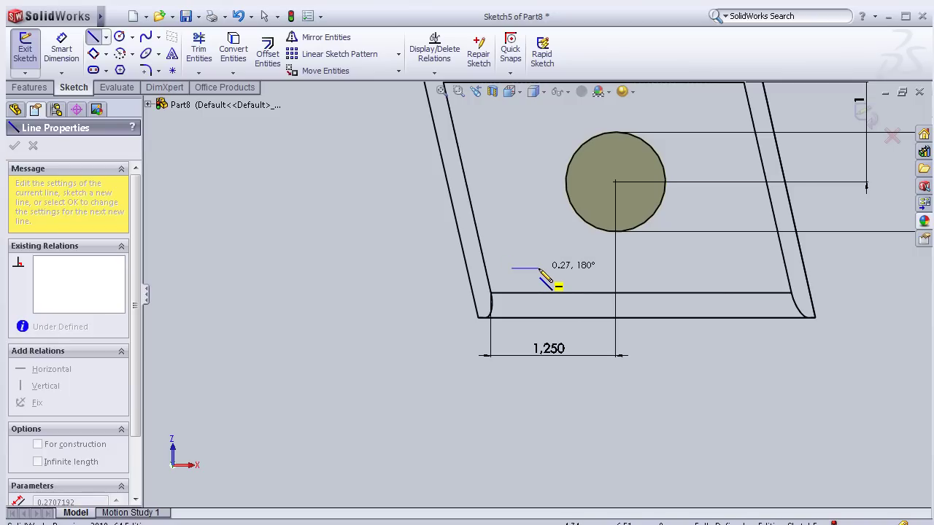
{"action": "left_click", "coordinate": [569, 333]}
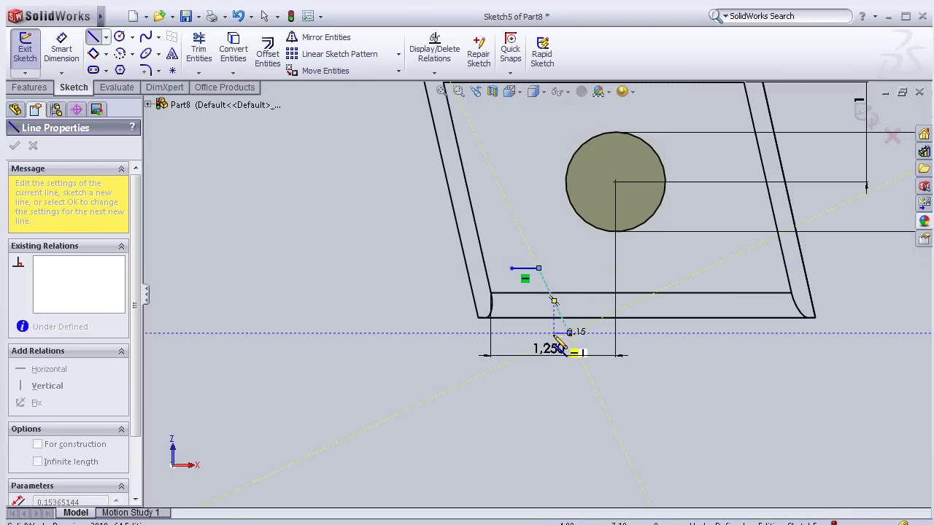
{"action": "left_click", "coordinate": [525, 333]}
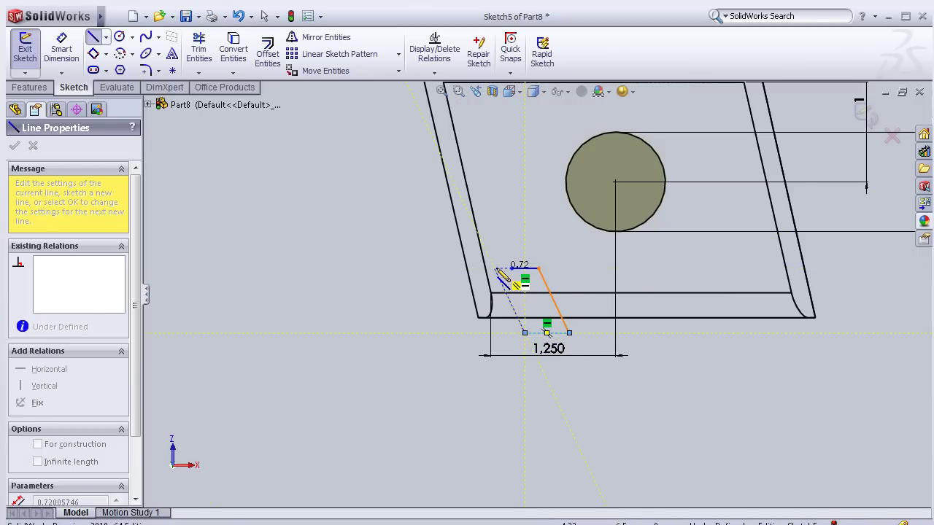
{"action": "left_click", "coordinate": [494, 268]}
{"action": "key", "text": "Escape"}
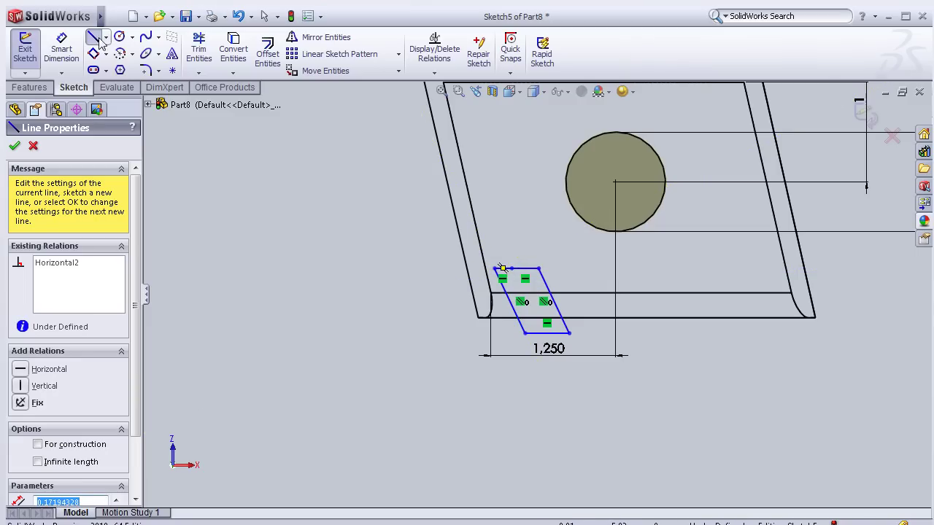
- Start Smart Dimension on the notch's bottom edge
{"action": "key", "text": "d"}
{"action": "left_click", "coordinate": [552, 356]}
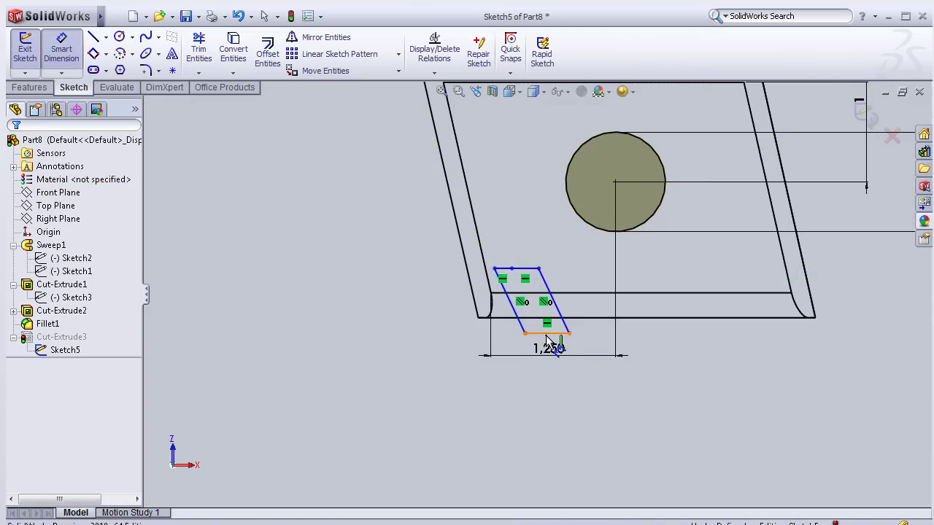
{"action": "left_click", "coordinate": [551, 333]}
- Dimension the notch's bottom width to 0.500
{"action": "left_click", "coordinate": [551, 407]}
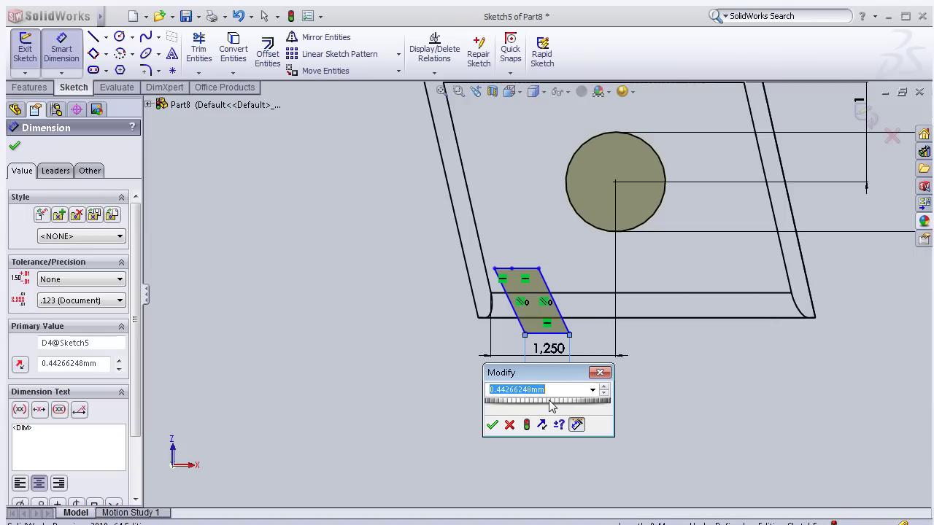
{"action": "type", "text": "0.5"}
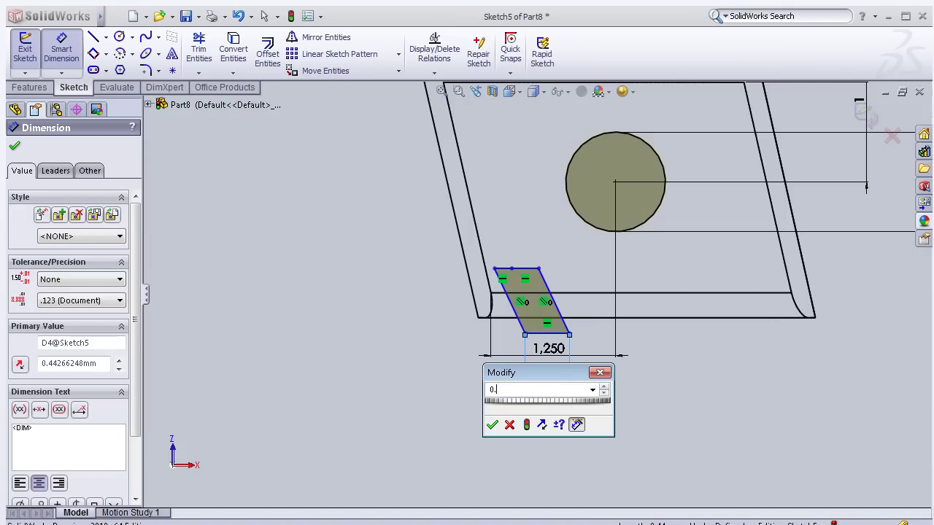
{"action": "left_click", "coordinate": [493, 426]}
{"action": "scroll", "coordinate": [537, 319], "scroll_direction": "down", "scroll_amount": 2}
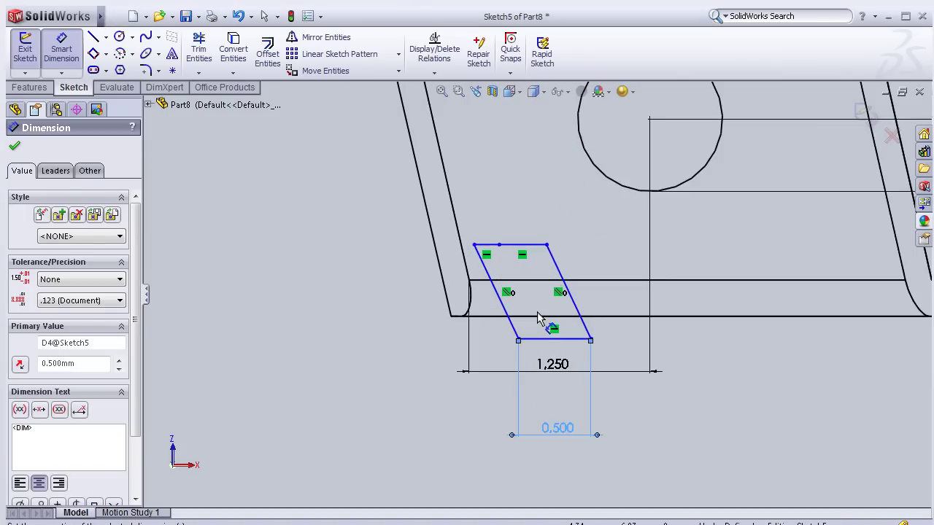
{"action": "scroll", "coordinate": [538, 318], "scroll_direction": "down", "scroll_amount": 2}
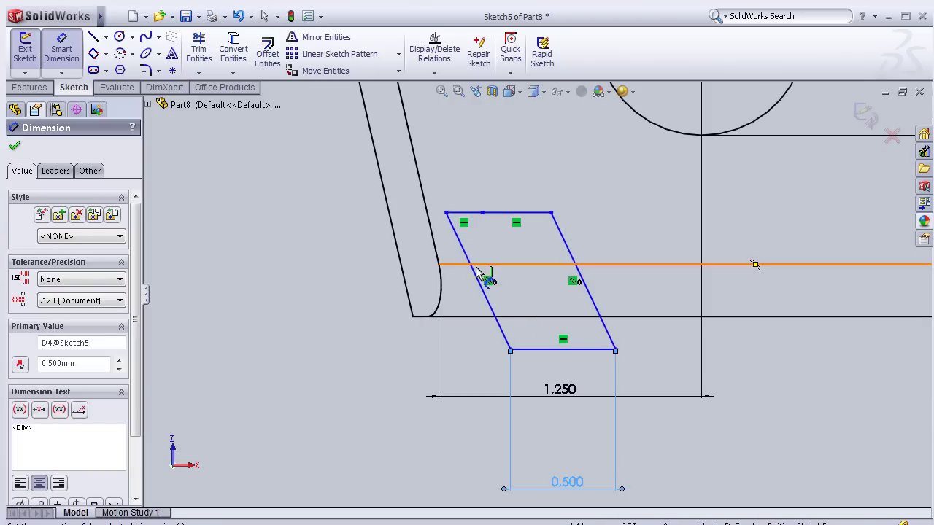
- Set the notch's horizontal offset from the leg end to 0.250
{"action": "left_click", "coordinate": [61, 50]}
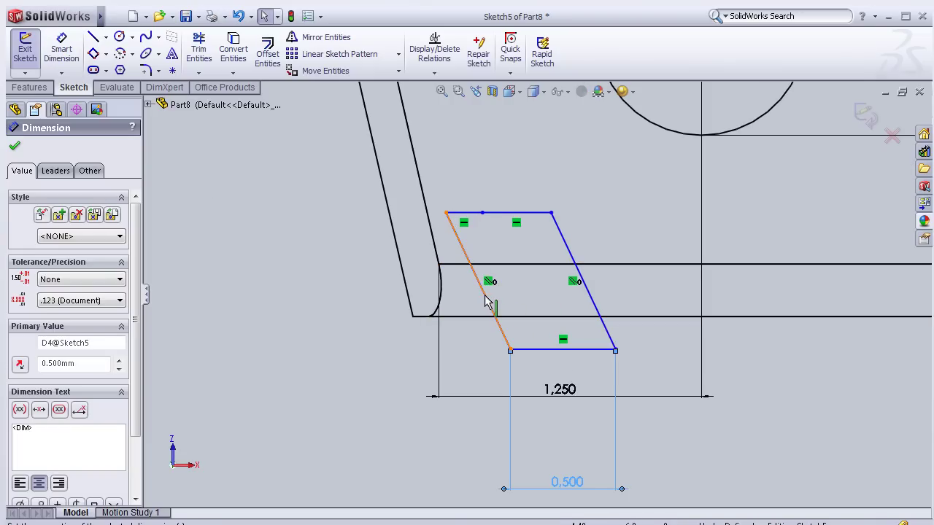
{"action": "left_click", "coordinate": [444, 212]}
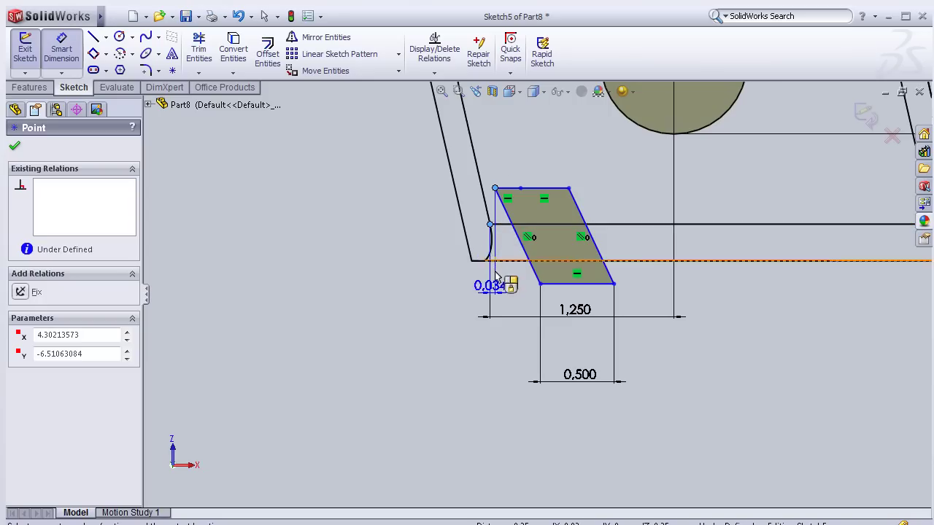
{"action": "left_click", "coordinate": [497, 349]}
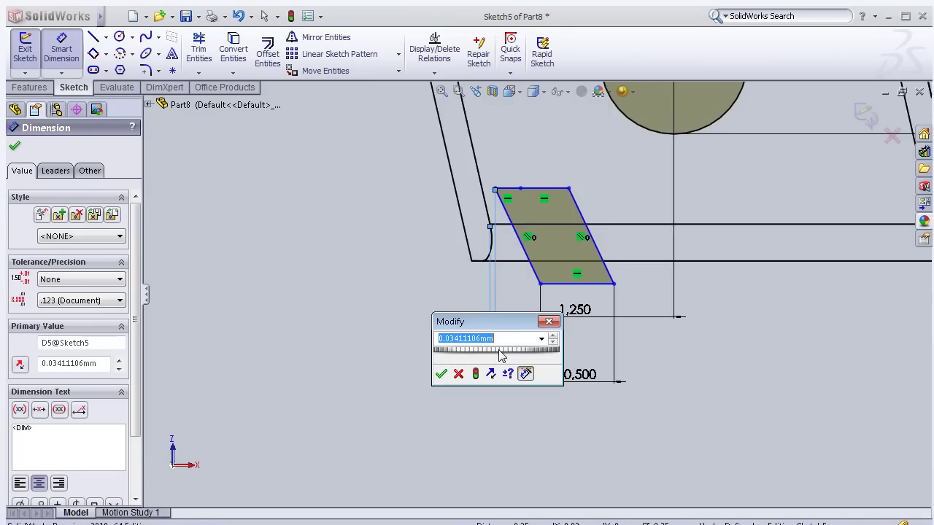
{"action": "type", "text": "0.5"}
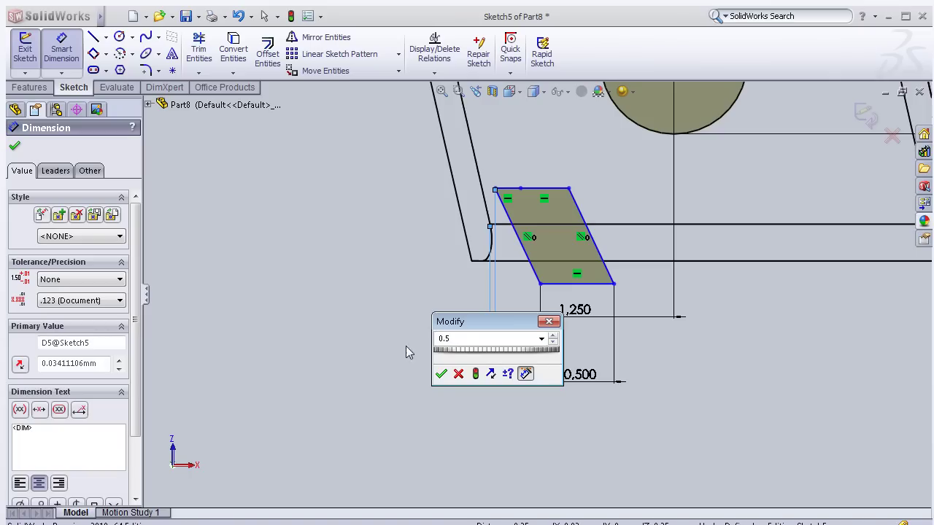
{"action": "left_click", "coordinate": [442, 375]}
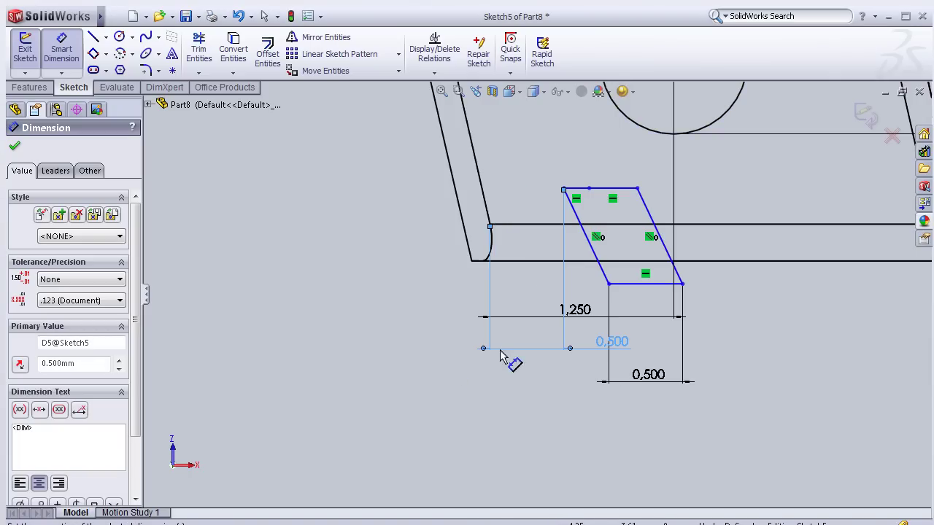
{"action": "scroll", "coordinate": [511, 350], "scroll_direction": "up", "scroll_amount": 2}
{"action": "left_click", "coordinate": [577, 337]}
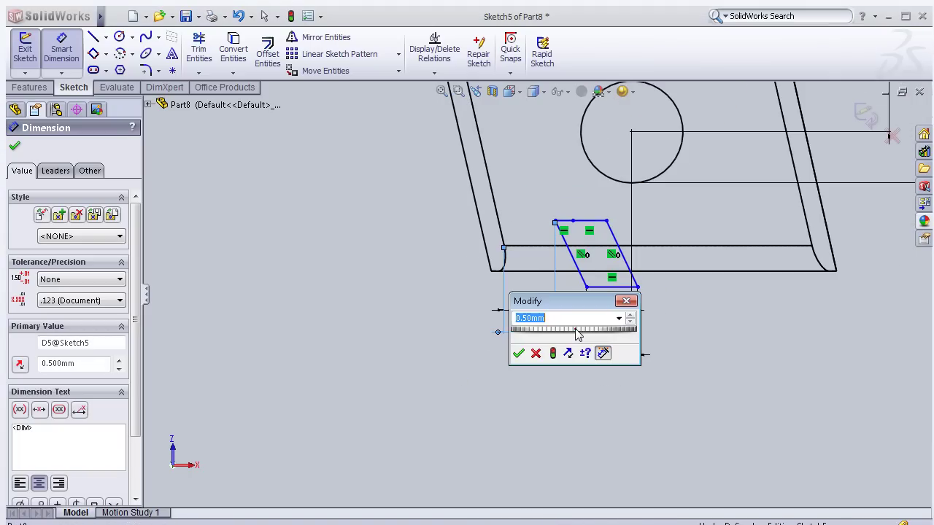
{"action": "type", "text": "0.2"}
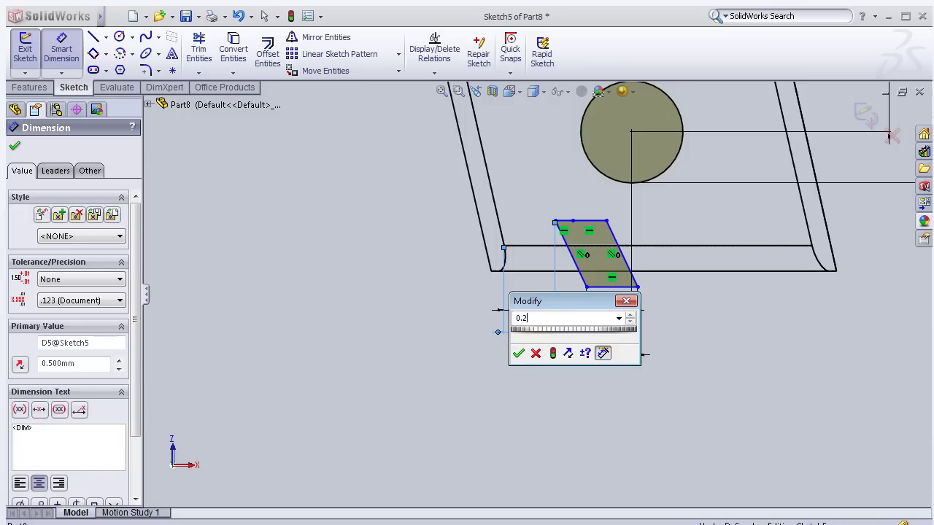
{"action": "left_click", "coordinate": [519, 353]}
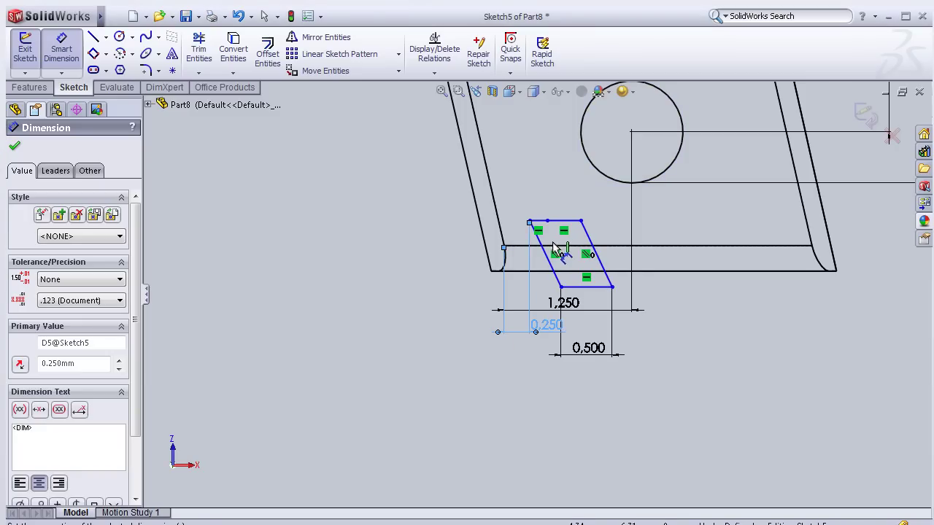
- Dimension the notch's top edge 0.250 above the leg's horizontal edge
{"action": "scroll", "coordinate": [579, 248], "scroll_direction": "down", "scroll_amount": 2}
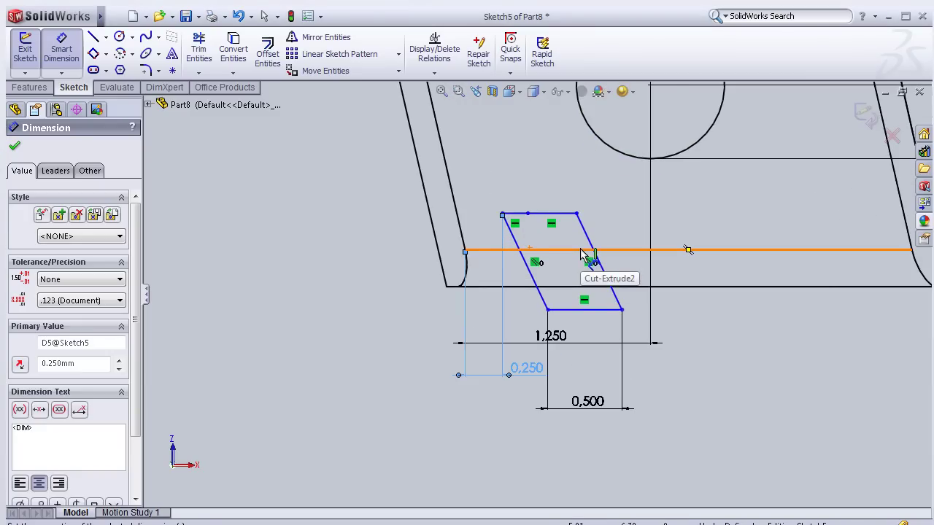
{"action": "scroll", "coordinate": [587, 251], "scroll_direction": "up", "scroll_amount": 2}
{"action": "scroll", "coordinate": [589, 242], "scroll_direction": "down", "scroll_amount": 1}
{"action": "scroll", "coordinate": [589, 242], "scroll_direction": "down", "scroll_amount": 1}
{"action": "scroll", "coordinate": [586, 233], "scroll_direction": "down", "scroll_amount": 1}
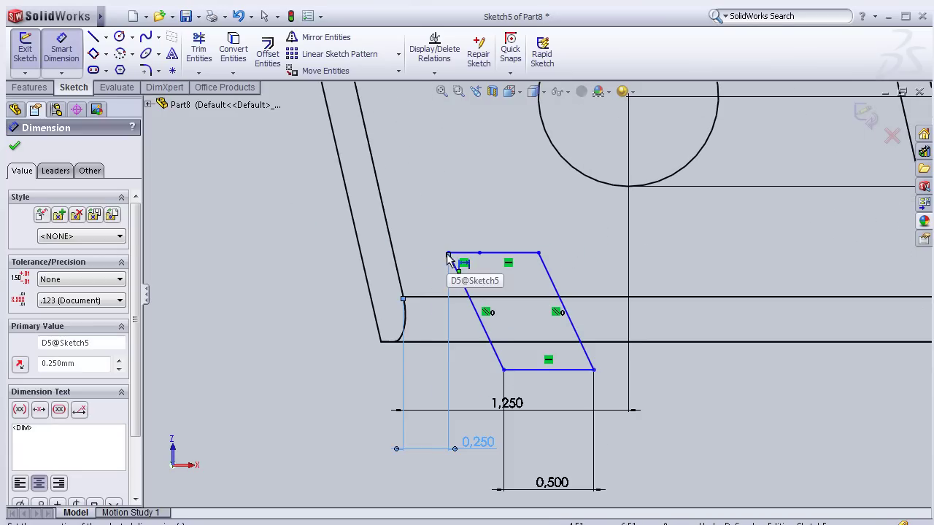
{"action": "left_click", "coordinate": [470, 260]}
{"action": "left_click", "coordinate": [457, 298]}
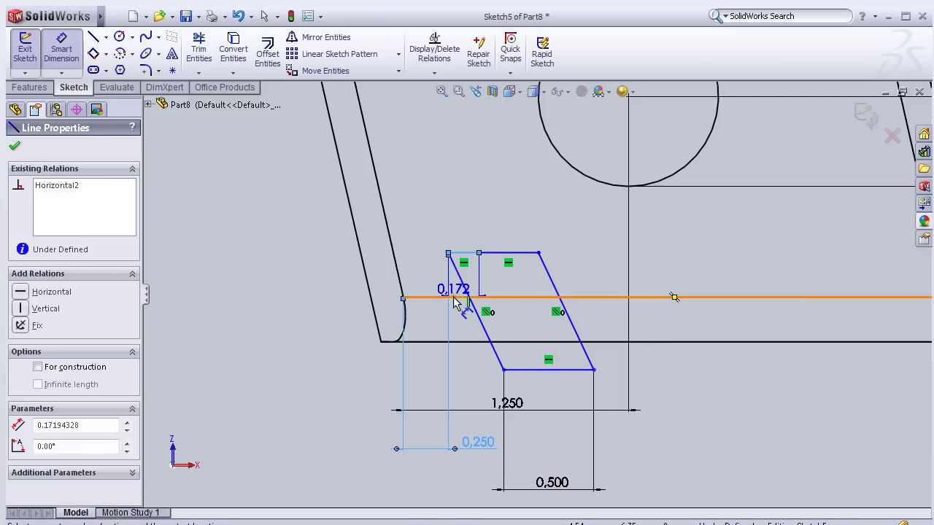
{"action": "left_click", "coordinate": [310, 307]}
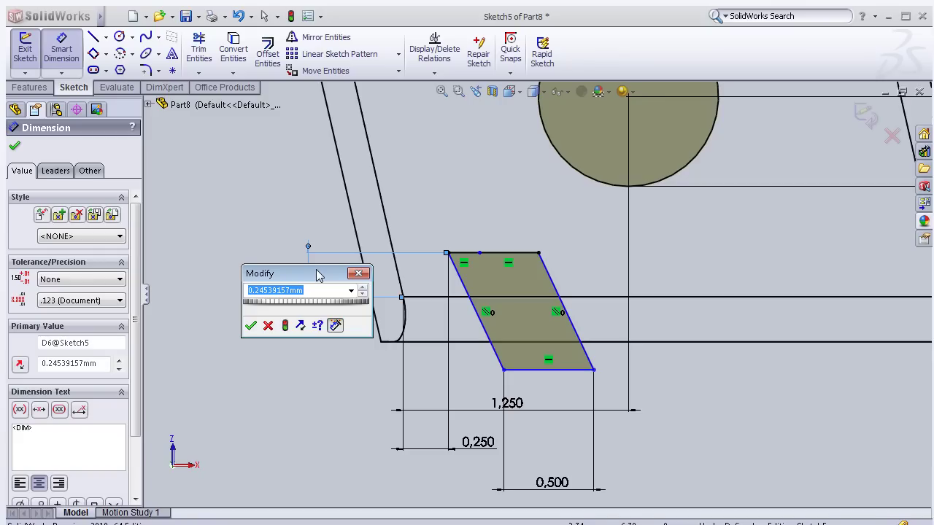
{"action": "type", "text": "0.25"}
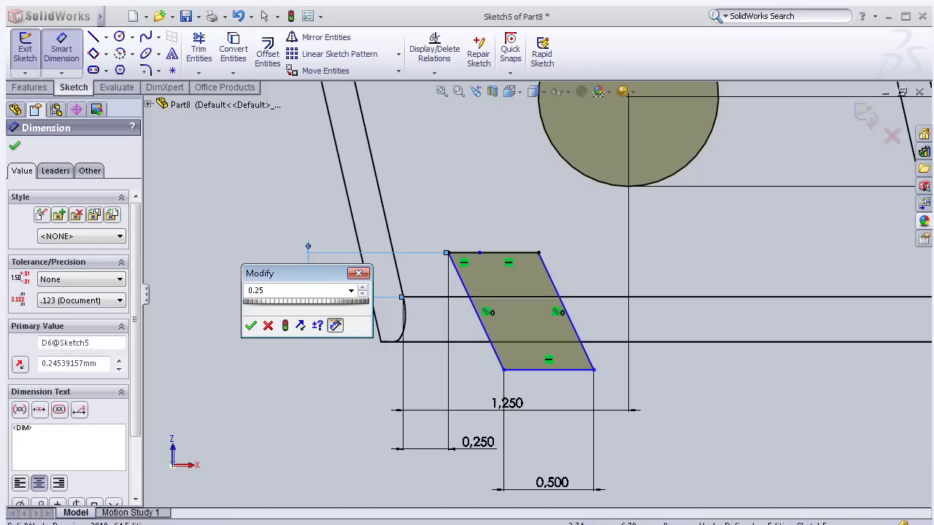
{"action": "left_click", "coordinate": [250, 325]}
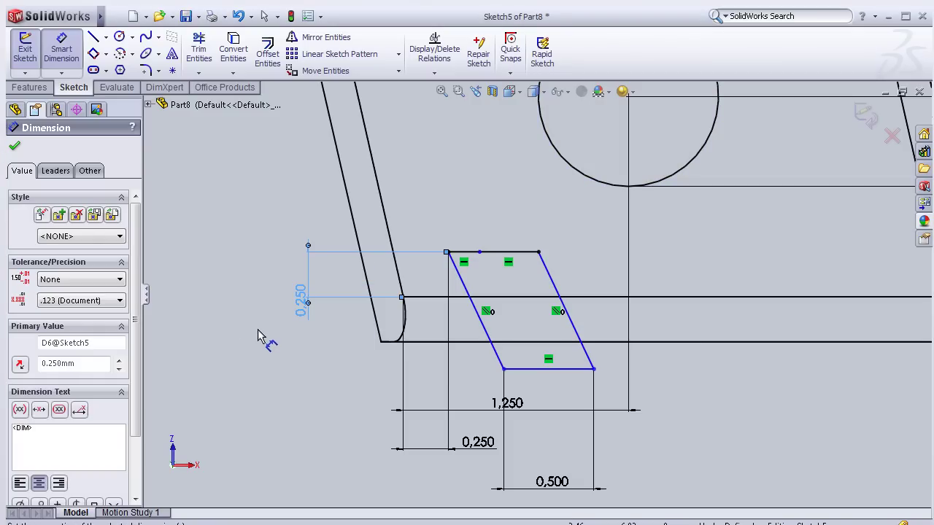
{"action": "left_click", "coordinate": [22, 147]}
- Exit Sketch5 to rebuild Cut-Extrude3 with the notch, and orbit to inspect it in 3D
{"action": "key", "text": "z"}
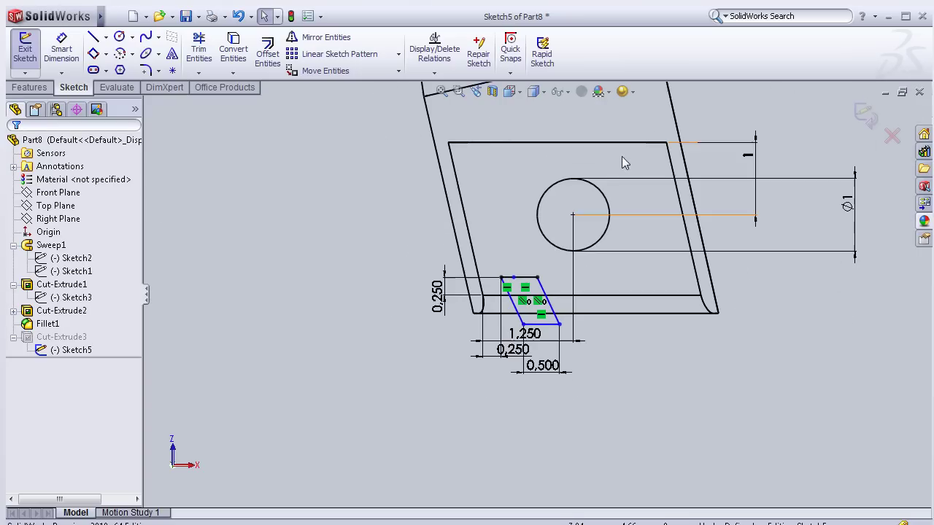
{"action": "key", "text": "ctrl+b"}
{"action": "mouse_move", "coordinate": [474, 467]}
{"action": "middle_mouse_down"}
{"action": "mouse_move", "coordinate": [440, 332]}
{"action": "mouse_move", "coordinate": [463, 381]}
{"action": "mouse_move", "coordinate": [455, 388]}
{"action": "mouse_move", "coordinate": [477, 322]}
{"action": "mouse_move", "coordinate": [470, 473]}
{"action": "mouse_move", "coordinate": [479, 442]}
{"action": "mouse_move", "coordinate": [480, 478]}
{"action": "mouse_move", "coordinate": [500, 287]}
{"action": "mouse_move", "coordinate": [479, 267]}
{"action": "mouse_move", "coordinate": [484, 377]}
{"action": "mouse_move", "coordinate": [443, 422]}
{"action": "mouse_move", "coordinate": [446, 397]}
{"action": "mouse_move", "coordinate": [402, 382]}
{"action": "mouse_move", "coordinate": [500, 219]}
{"action": "middle_mouse_up"}
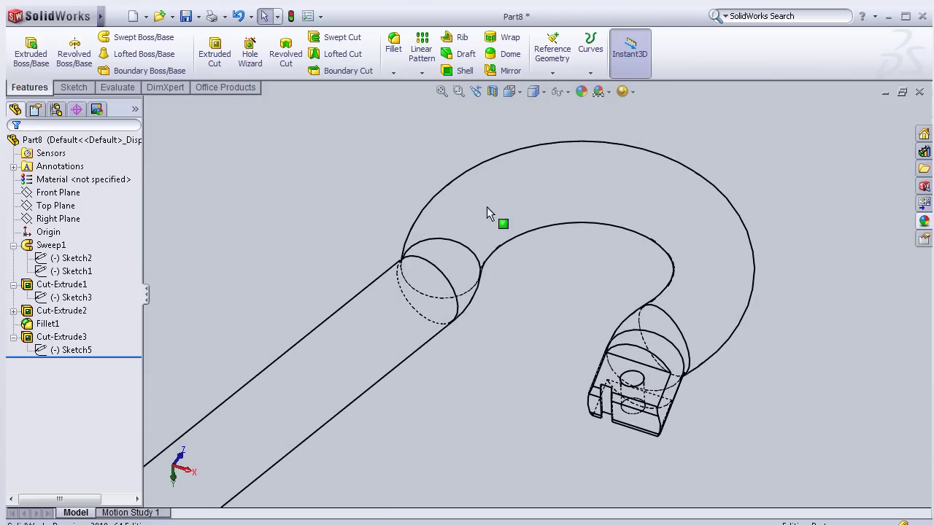
- Try the Shaded display style, then return to Hidden Lines Visible
{"action": "left_click", "coordinate": [543, 92]}
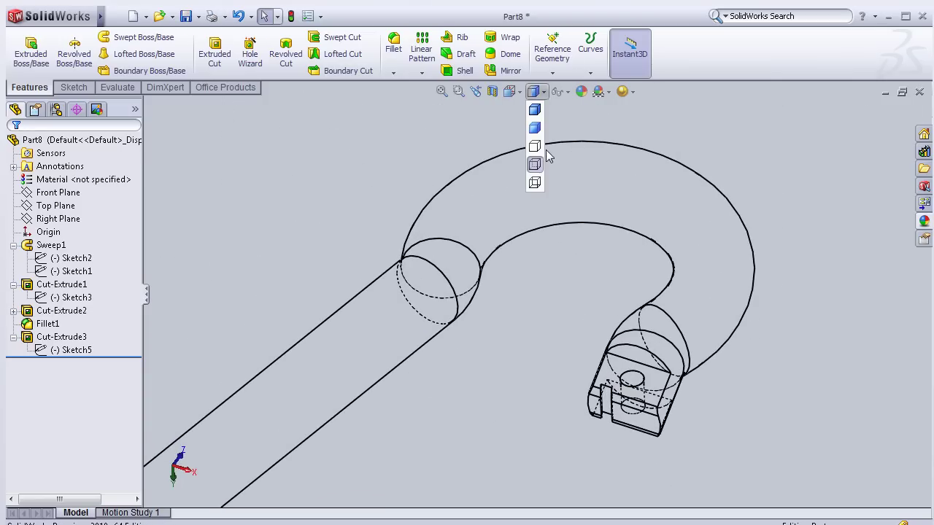
{"action": "left_click", "coordinate": [535, 110]}
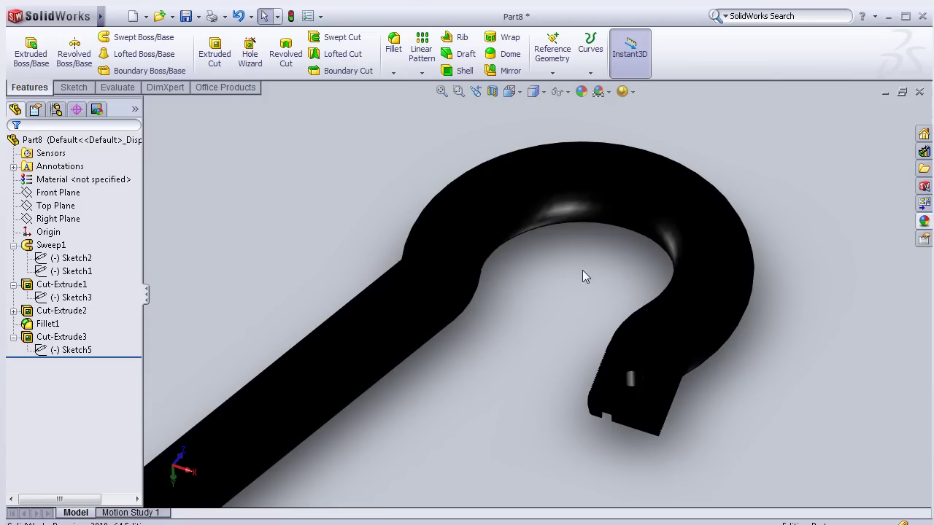
{"action": "left_click", "coordinate": [541, 92]}
{"action": "left_click", "coordinate": [539, 164]}
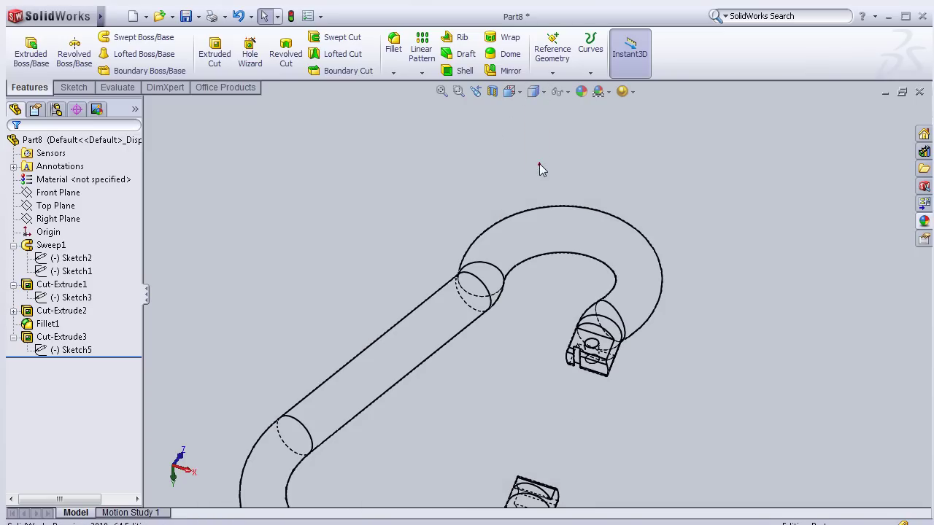
- Rotate and zoom the hook to inspect both notched leg ends
{"action": "scroll", "coordinate": [566, 396], "scroll_direction": "down", "scroll_amount": 2}
{"action": "scroll", "coordinate": [555, 255], "scroll_direction": "down", "scroll_amount": 2}
{"action": "scroll", "coordinate": [555, 246], "scroll_direction": "up", "scroll_amount": 2}
{"action": "scroll", "coordinate": [555, 246], "scroll_direction": "down", "scroll_amount": 2}
{"action": "scroll", "coordinate": [523, 350], "scroll_direction": "down", "scroll_amount": 2}
{"action": "mouse_move", "coordinate": [523, 350]}
{"action": "middle_mouse_down"}
{"action": "mouse_move", "coordinate": [553, 386]}
{"action": "mouse_move", "coordinate": [492, 393]}
{"action": "middle_mouse_up"}
{"action": "scroll", "coordinate": [493, 393], "scroll_direction": "up", "scroll_amount": 3}
{"action": "mouse_move", "coordinate": [469, 475]}
{"action": "middle_mouse_down"}
{"action": "mouse_move", "coordinate": [454, 450]}
{"action": "mouse_move", "coordinate": [486, 338]}
{"action": "mouse_move", "coordinate": [459, 317]}
{"action": "mouse_move", "coordinate": [437, 319]}
{"action": "mouse_move", "coordinate": [354, 386]}
{"action": "mouse_move", "coordinate": [363, 386]}
{"action": "mouse_move", "coordinate": [358, 313]}
{"action": "mouse_move", "coordinate": [265, 303]}
{"action": "mouse_move", "coordinate": [224, 194]}
{"action": "mouse_move", "coordinate": [202, 210]}
{"action": "mouse_move", "coordinate": [348, 283]}
{"action": "middle_mouse_up"}
{"action": "scroll", "coordinate": [460, 319], "scroll_direction": "up", "scroll_amount": 2}
{"action": "scroll", "coordinate": [502, 378], "scroll_direction": "up", "scroll_amount": 2}
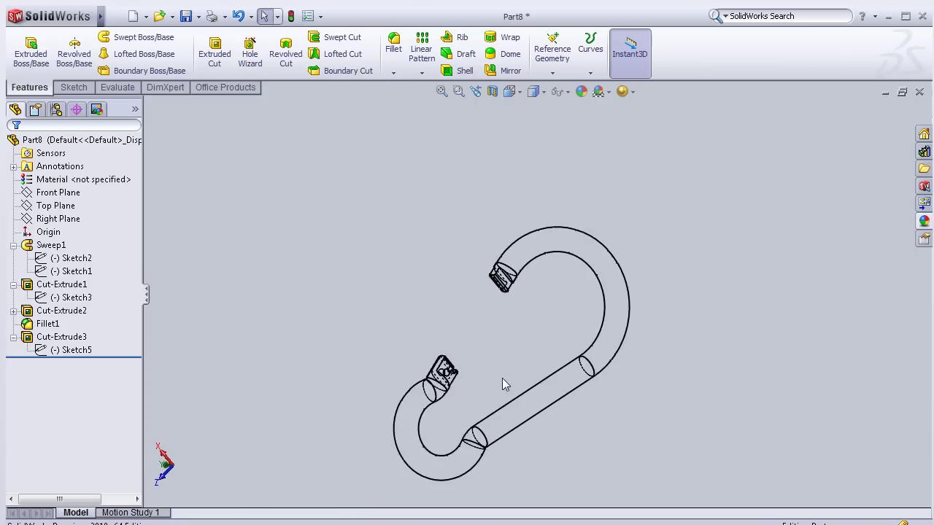
{"action": "scroll", "coordinate": [502, 378], "scroll_direction": "down", "scroll_amount": 2}
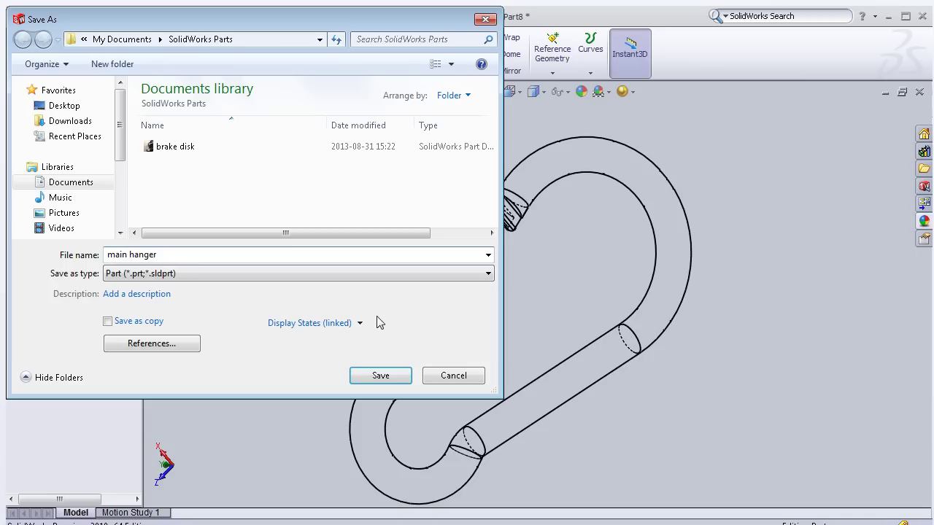
- Save the part as 'main hanger' in the SolidWorks Parts folder
{"action": "left_click", "coordinate": [378, 376]}
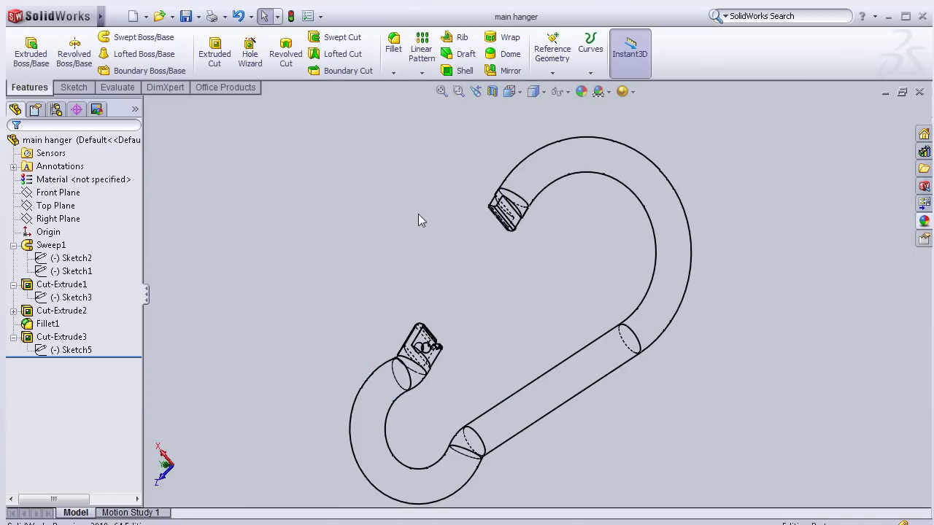
{"action": "scroll", "coordinate": [506, 296], "scroll_direction": "down", "scroll_amount": 2}
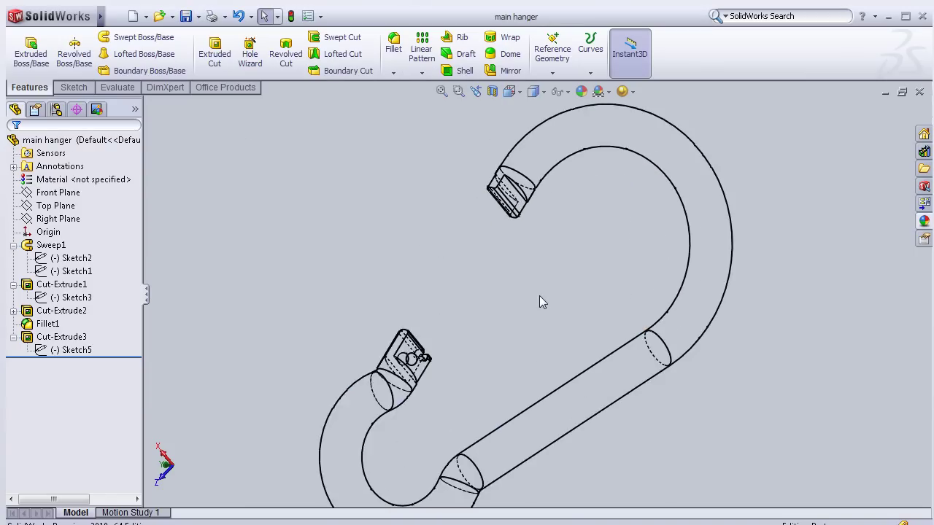
{"action": "scroll", "coordinate": [540, 297], "scroll_direction": "up", "scroll_amount": 1}
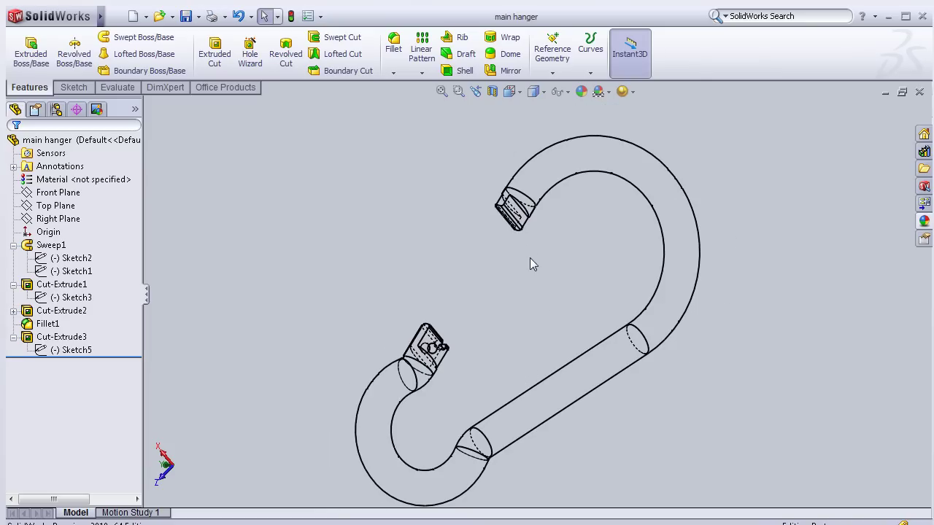